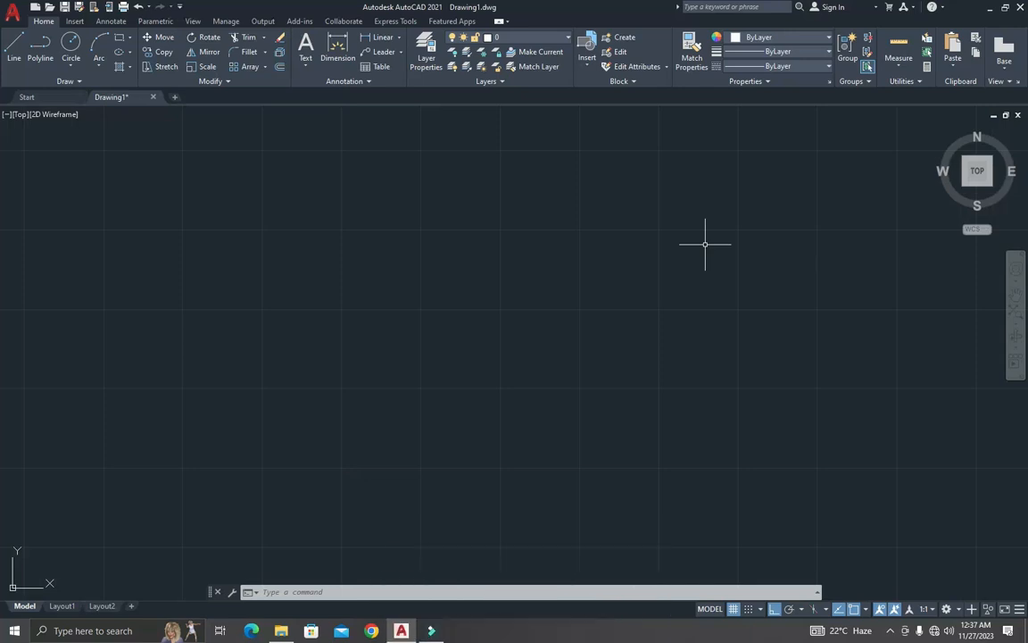
# - Draw a 5 by 5 unit square with the Rectangle command in the empty model space
pyautogui.write('REC')
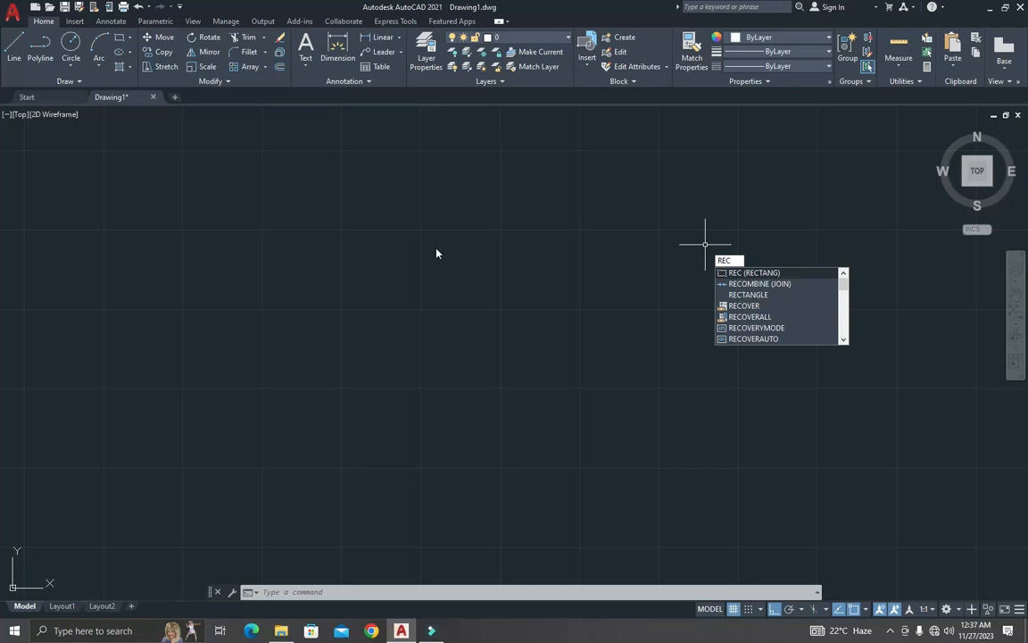
pyautogui.press('Return')
pyautogui.click(310, 207)
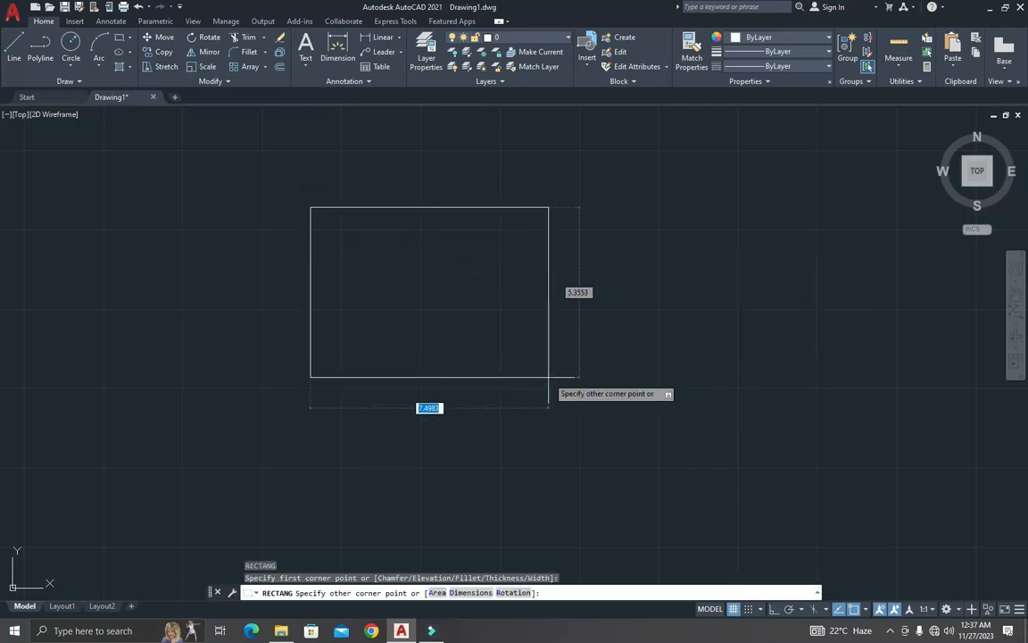
pyautogui.write("5'")
pyautogui.press('Tab')
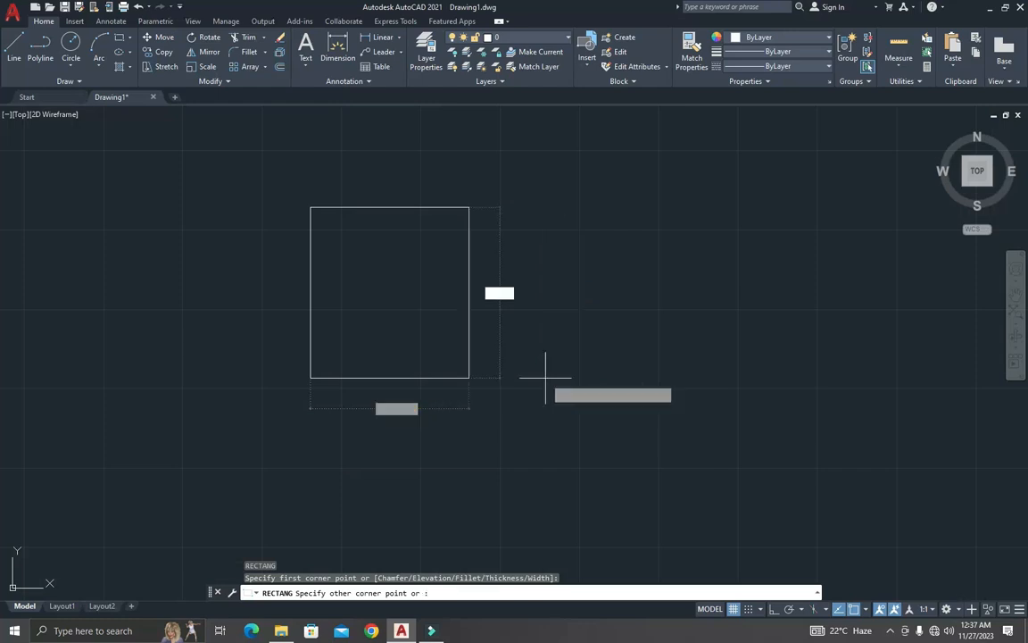
pyautogui.write('5')
pyautogui.press('Return')
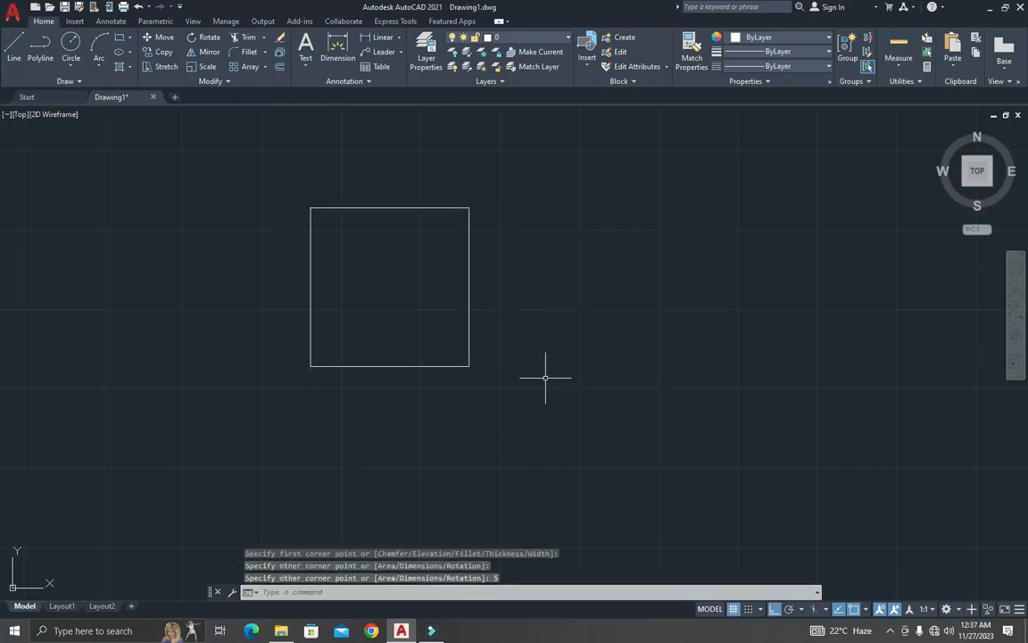
pyautogui.press('Escape')
pyautogui.press('Escape')
pyautogui.scroll(-8, 440, 315)
pyautogui.scroll(8, 447, 331)
pyautogui.press('Escape')
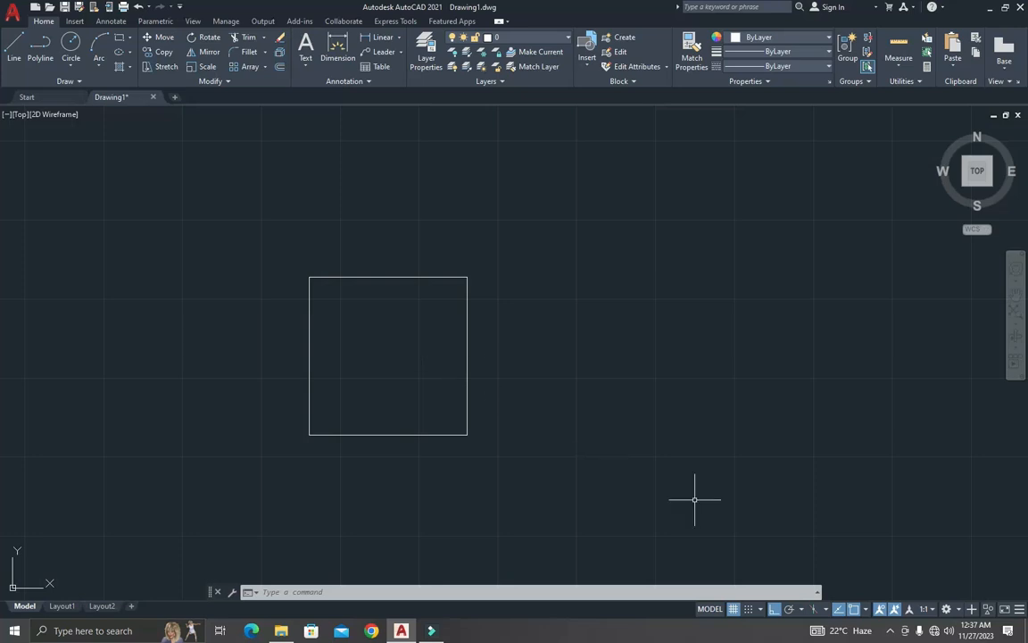
# - Examine the list of available annotation scales without choosing one
pyautogui.click(924, 610)
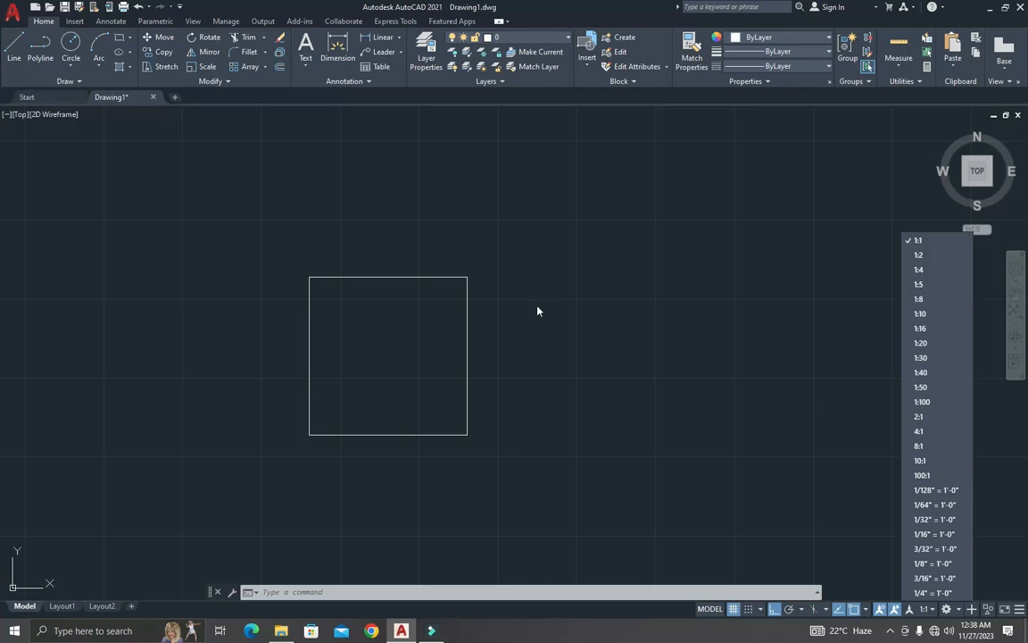
pyautogui.press('Escape')
pyautogui.press('Escape')
pyautogui.press('Escape')
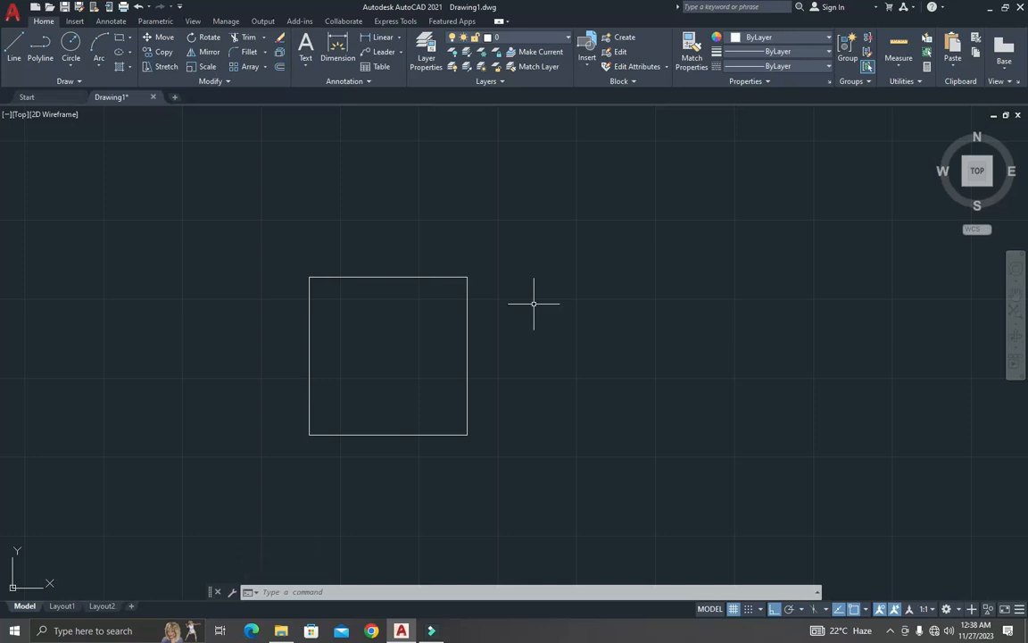
pyautogui.press('Escape')
pyautogui.press('Escape')
pyautogui.press('Escape')
# - Scale the square by a factor of 2, using its lower-left corner as the base point
pyautogui.write('s')
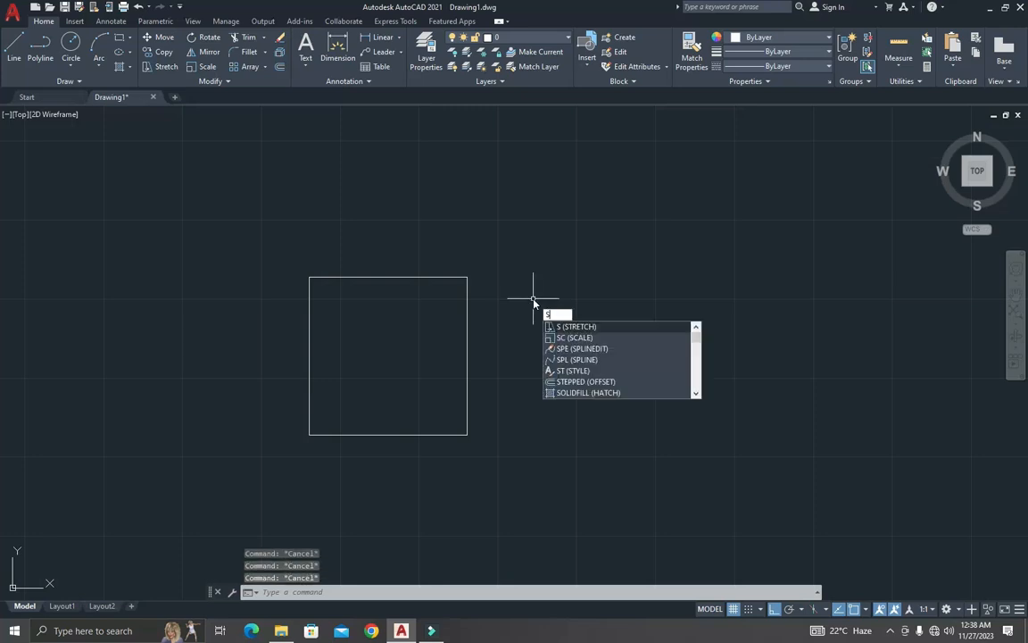
pyautogui.write('c')
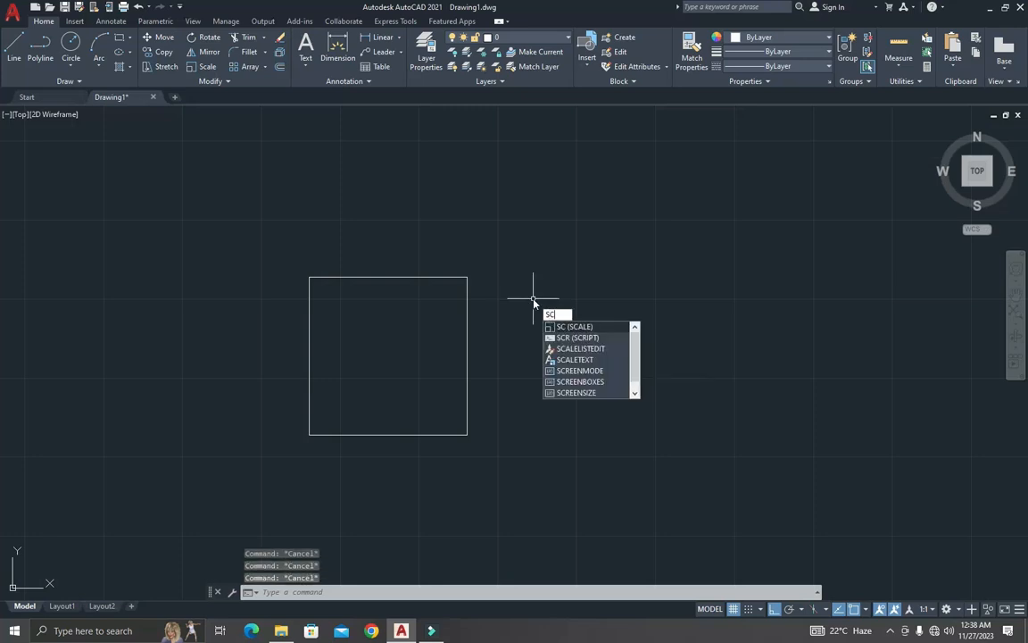
pyautogui.press('Return')
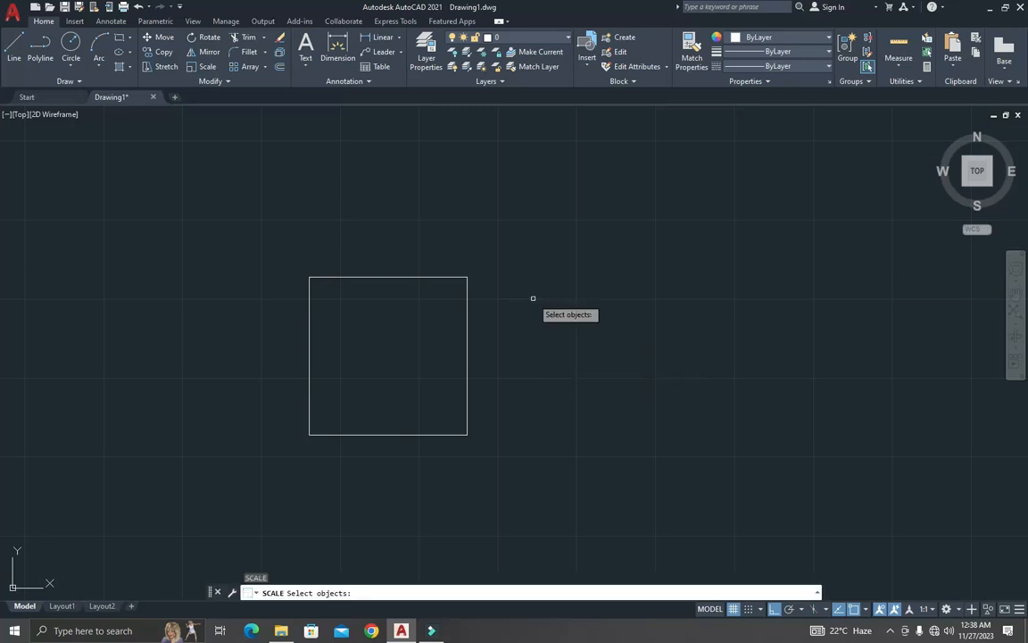
pyautogui.click(466, 346)
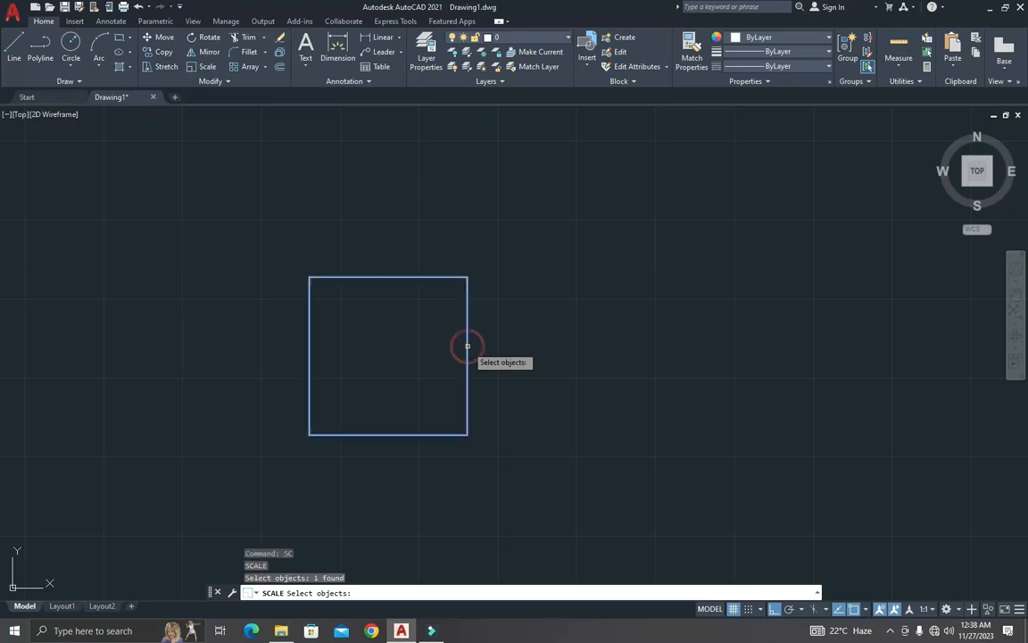
pyautogui.press('Return')
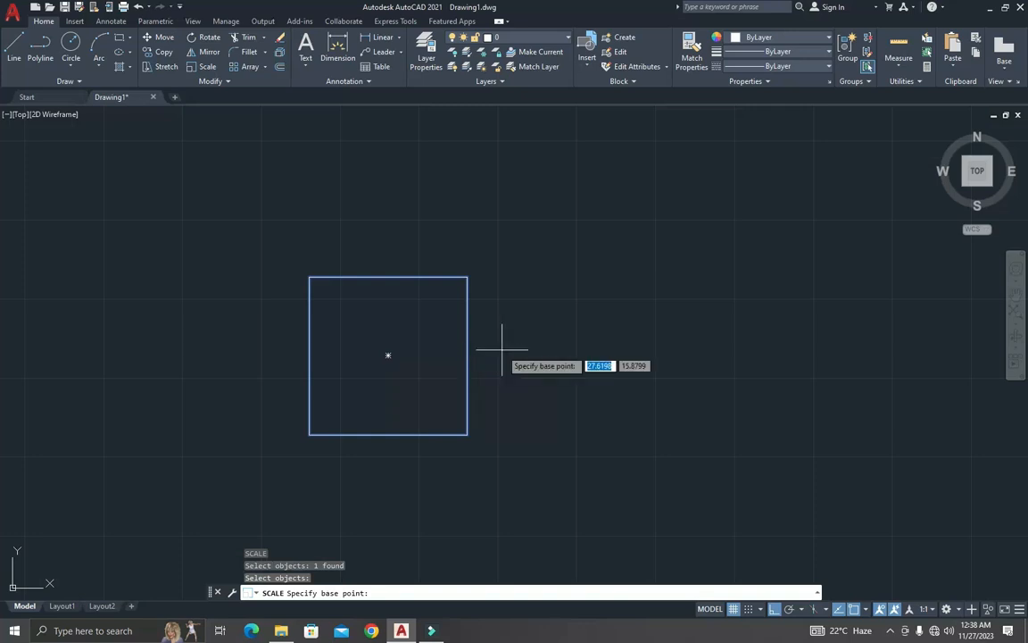
pyautogui.click(309, 435)
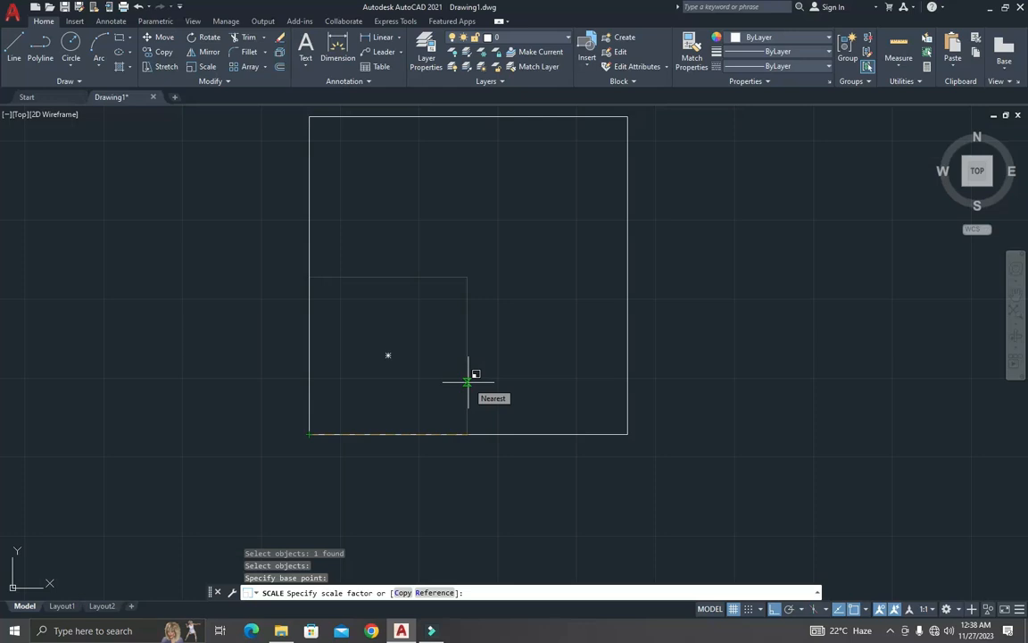
pyautogui.write('2')
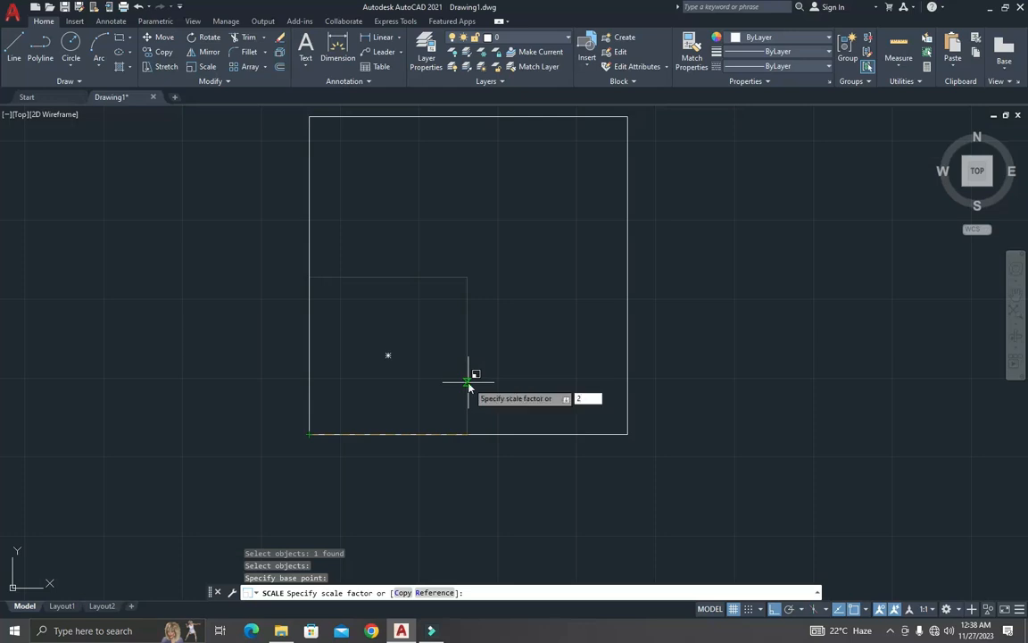
pyautogui.press('Return')
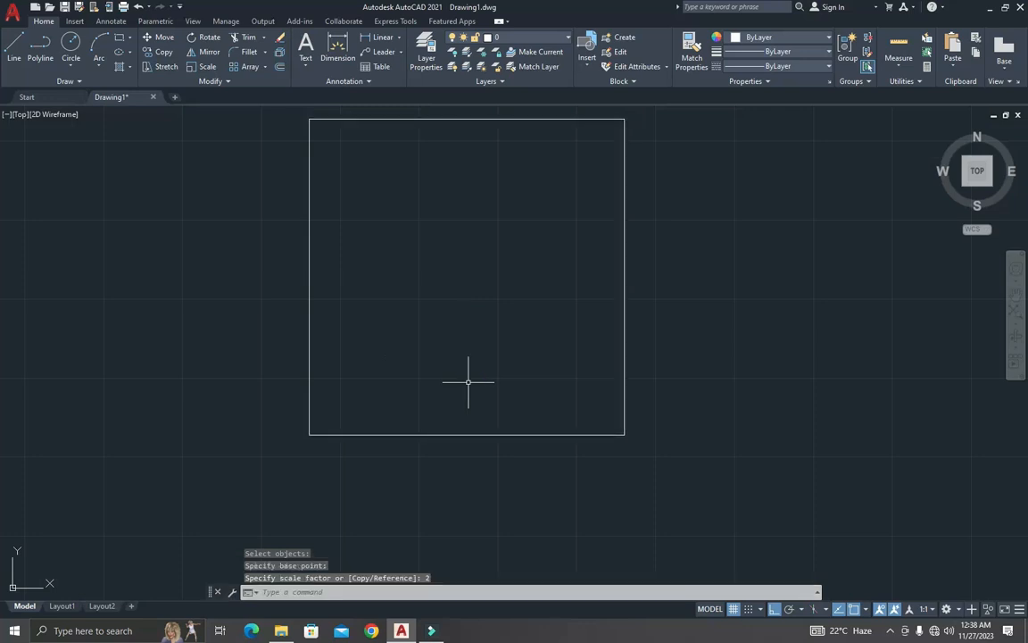
# - Check the enlarged square's side lengths with the distance command, starting from its lower-left corner
pyautogui.scroll(-4, 482, 361)
pyautogui.scroll(2, 483, 362)
pyautogui.press('Escape')
pyautogui.press('Escape')
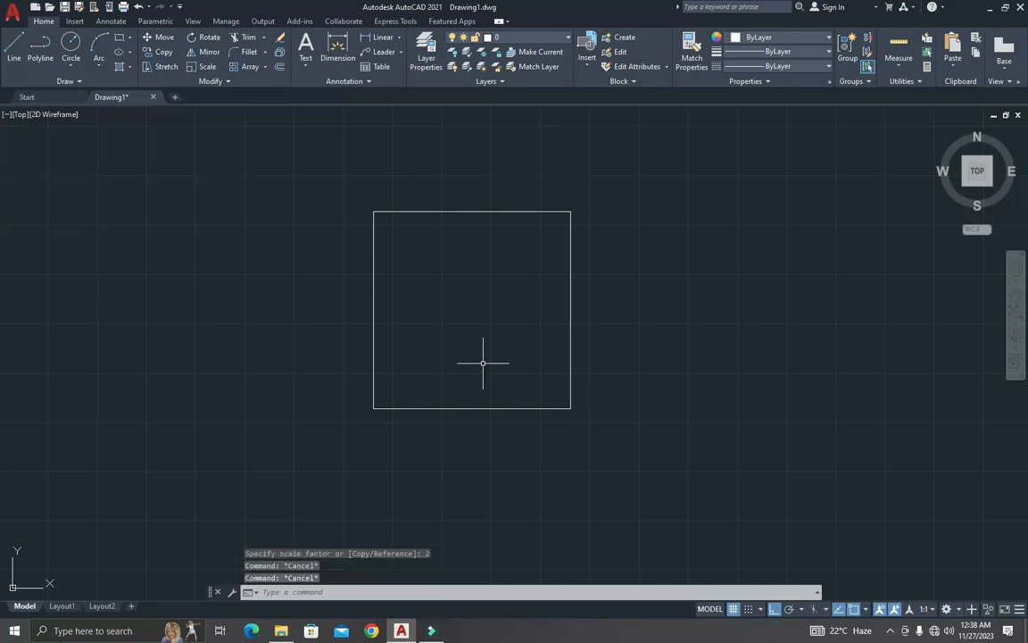
pyautogui.write('di')
pyautogui.press('Return')
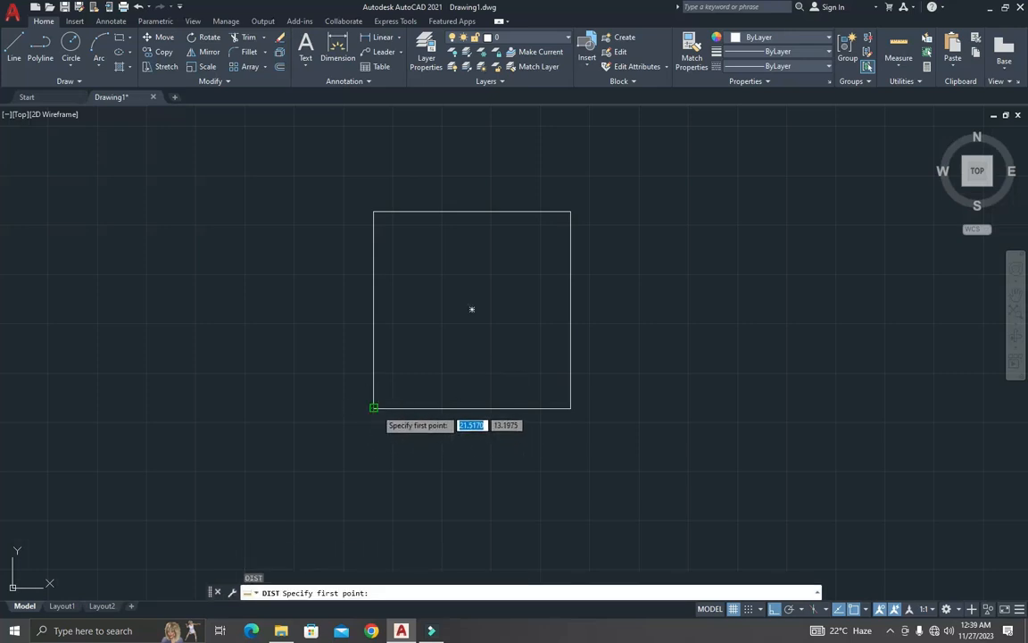
pyautogui.click(374, 408)
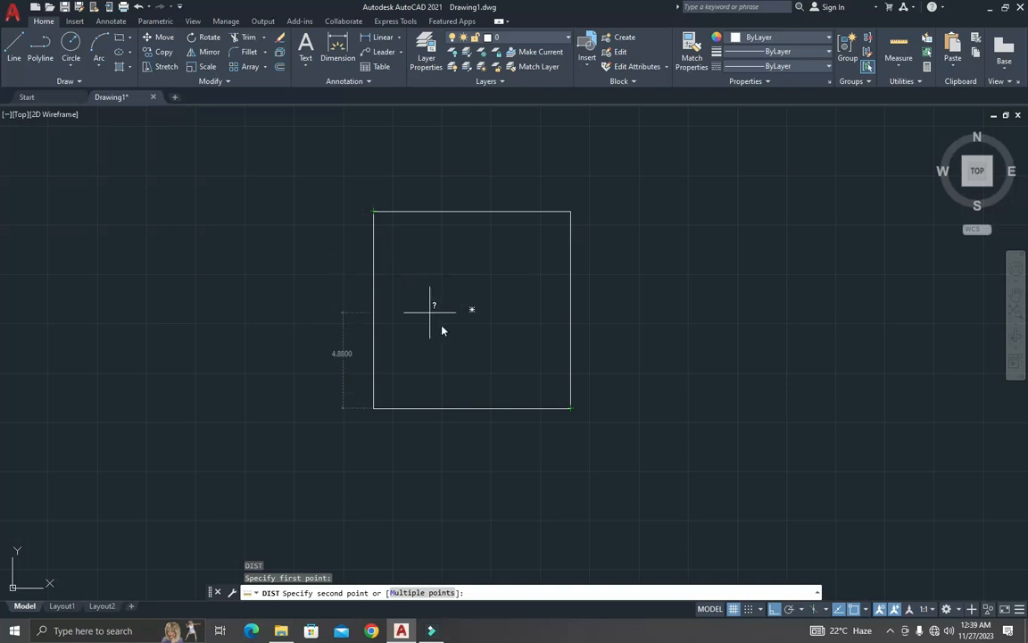
pyautogui.press('Escape')
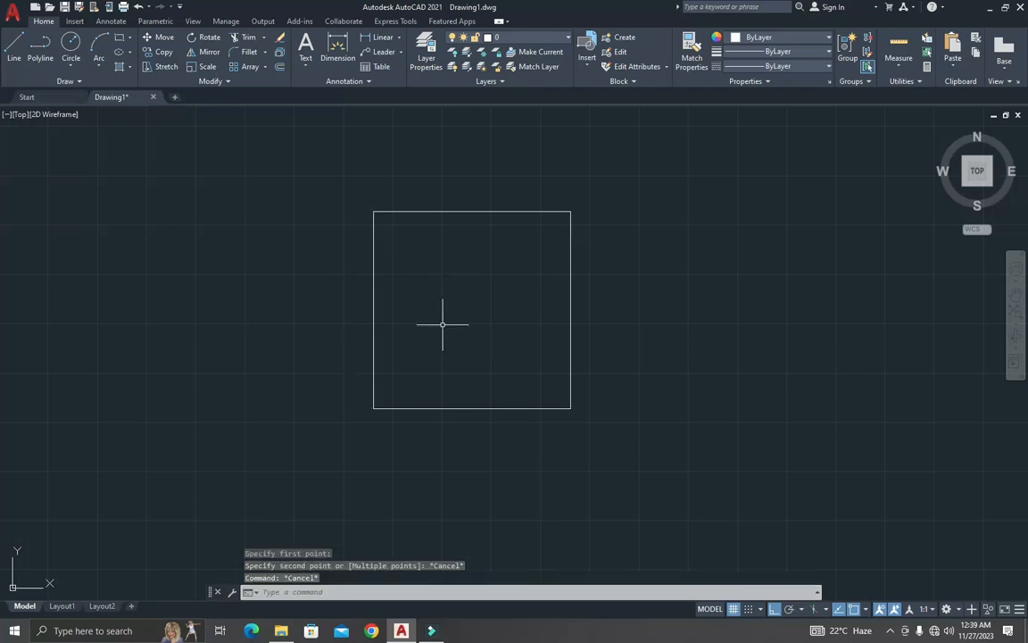
# - Scale the enlarged square by a factor of .5 about its lower-left corner
pyautogui.scroll(2, 503, 315)
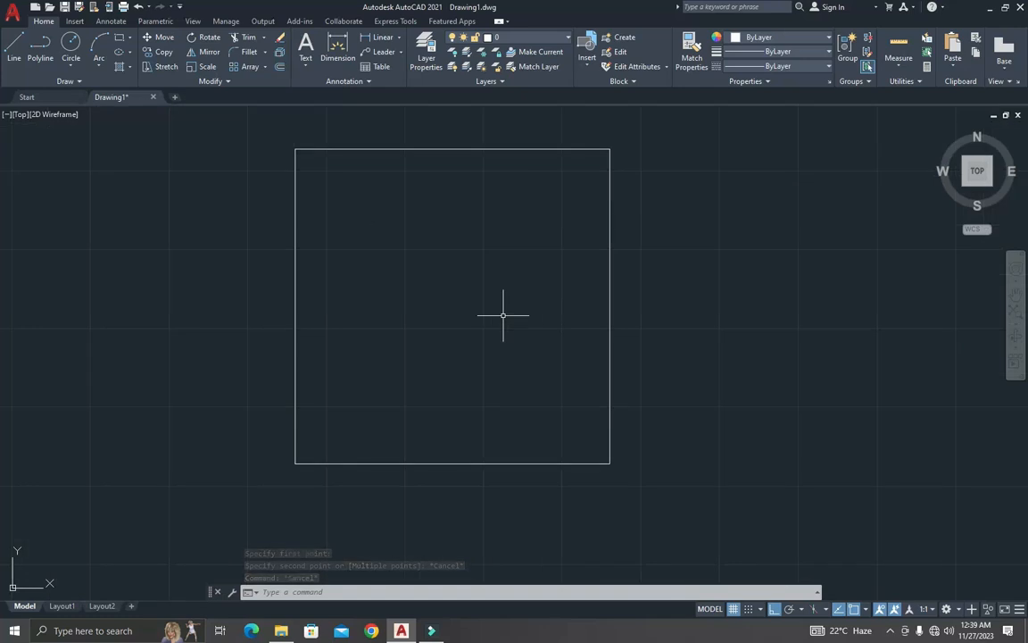
pyautogui.write('sc')
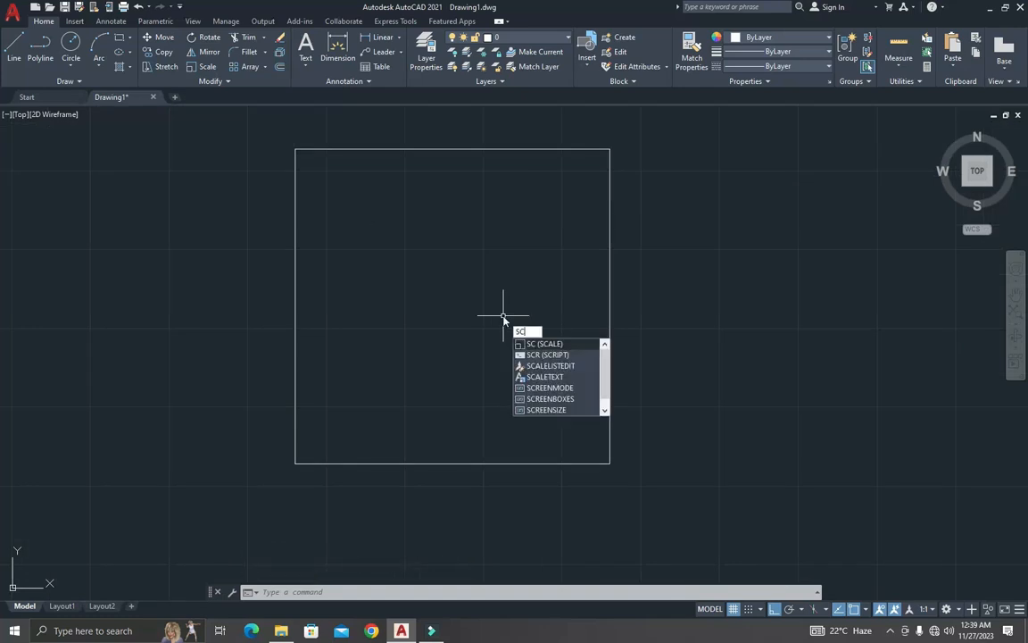
pyautogui.press('Return')
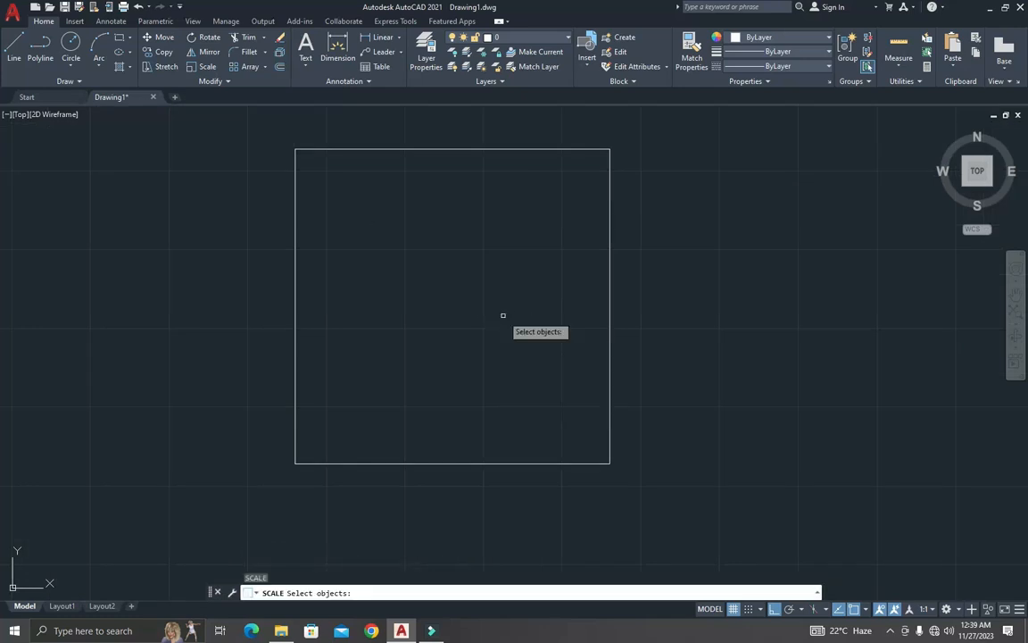
pyautogui.click(418, 462)
pyautogui.press('Return')
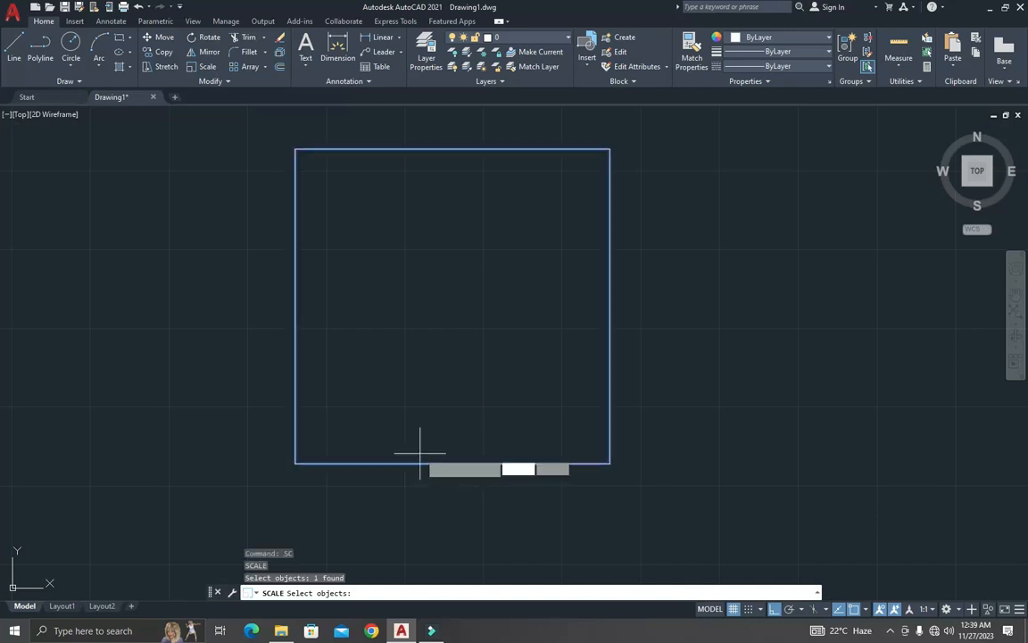
pyautogui.click(295, 462)
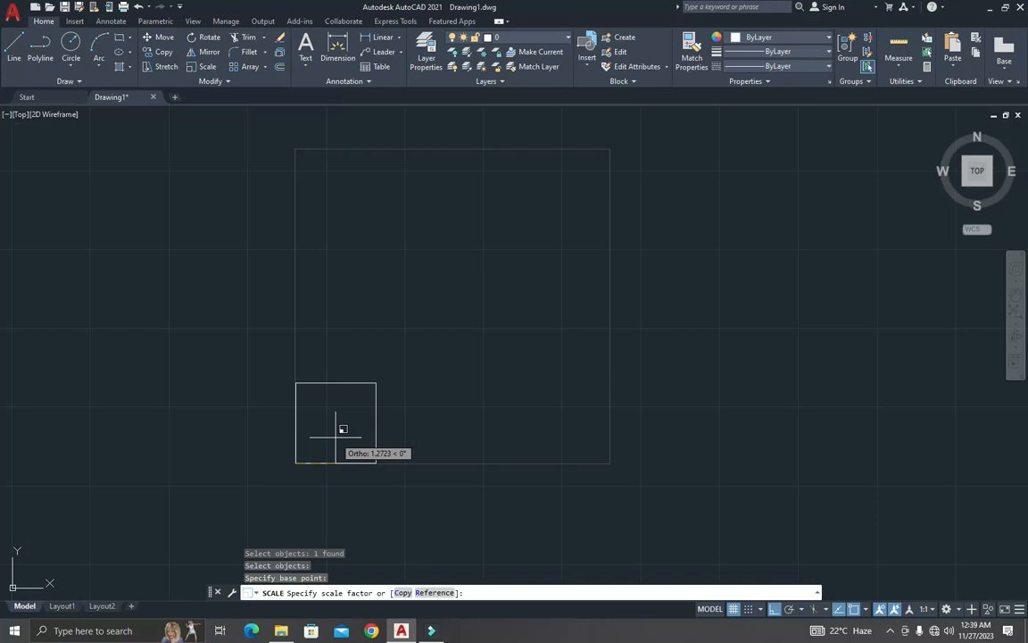
pyautogui.write('.5')
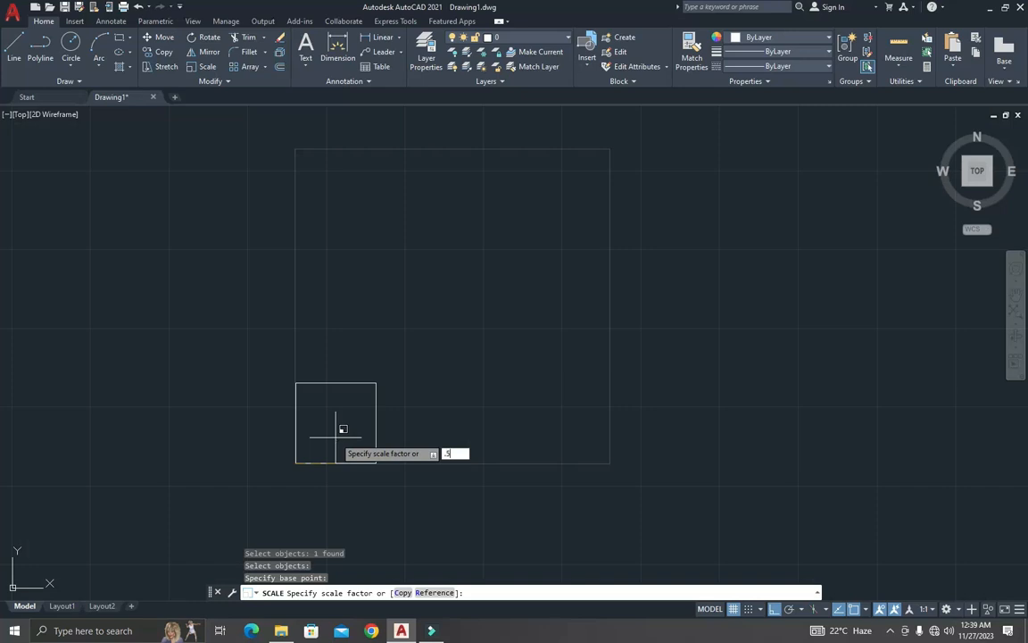
pyautogui.press('Return')
# - Check the reduced square's bottom edge length with the distance command from its lower-left corner
pyautogui.write('di')
pyautogui.press('Return')
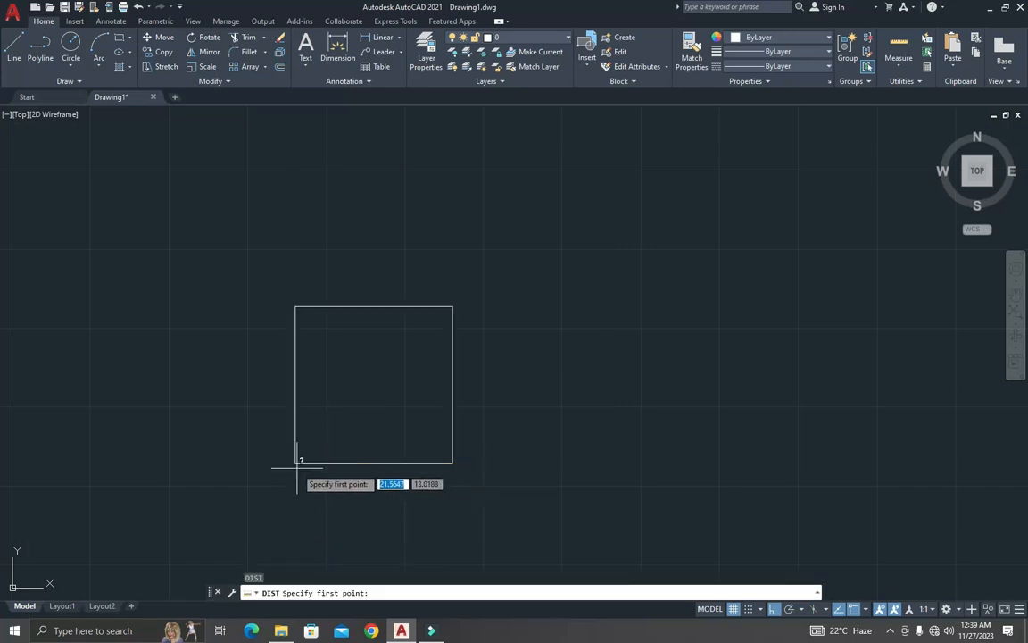
pyautogui.click(296, 462)
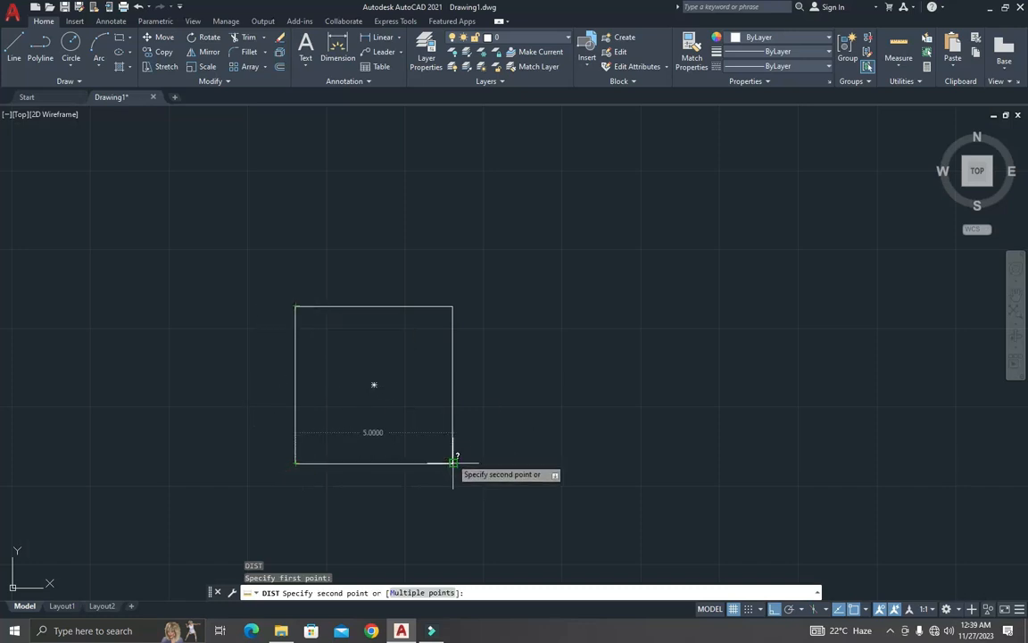
pyautogui.press('Escape')
pyautogui.press('Escape')
pyautogui.press('Escape')
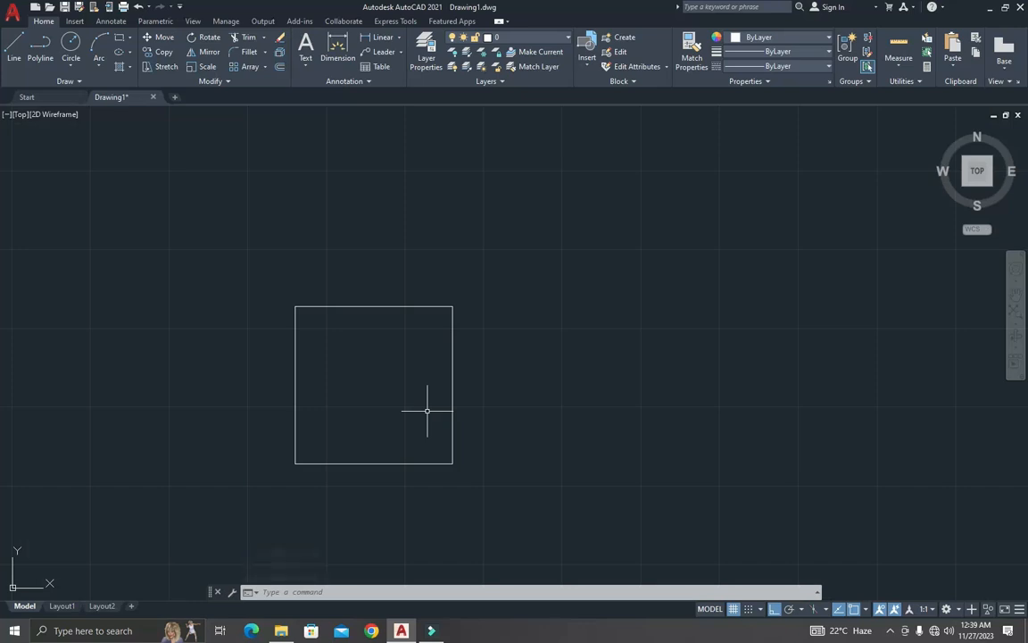
pyautogui.press('Escape')
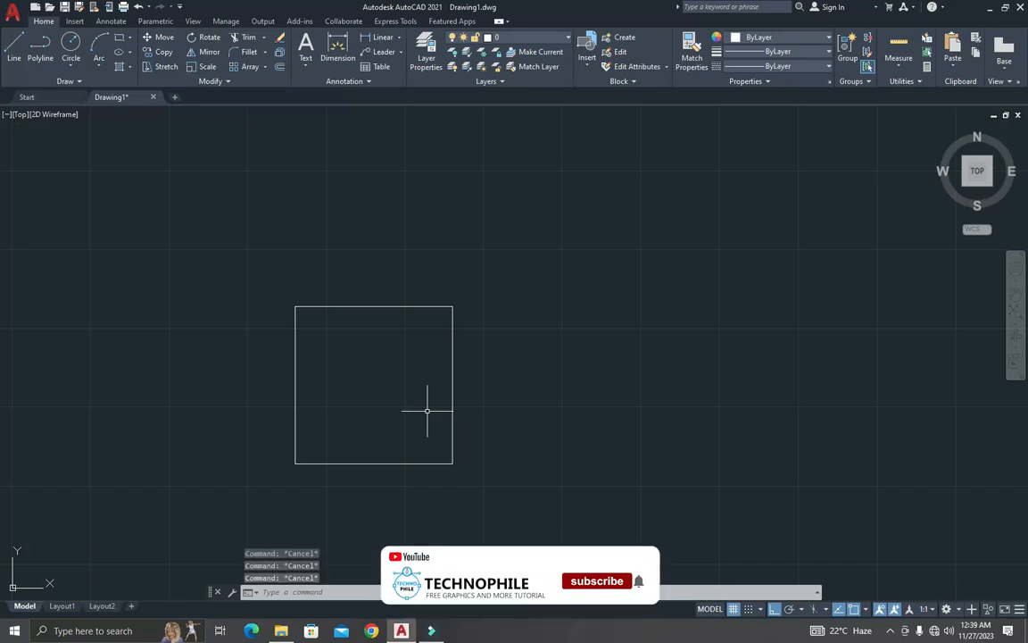
# - Scale a copy of the small square by a factor of 3 about its lower-left corner, keeping the original
pyautogui.scroll(-2, 427, 410)
pyautogui.scroll(2, 420, 413)
pyautogui.write('sc')
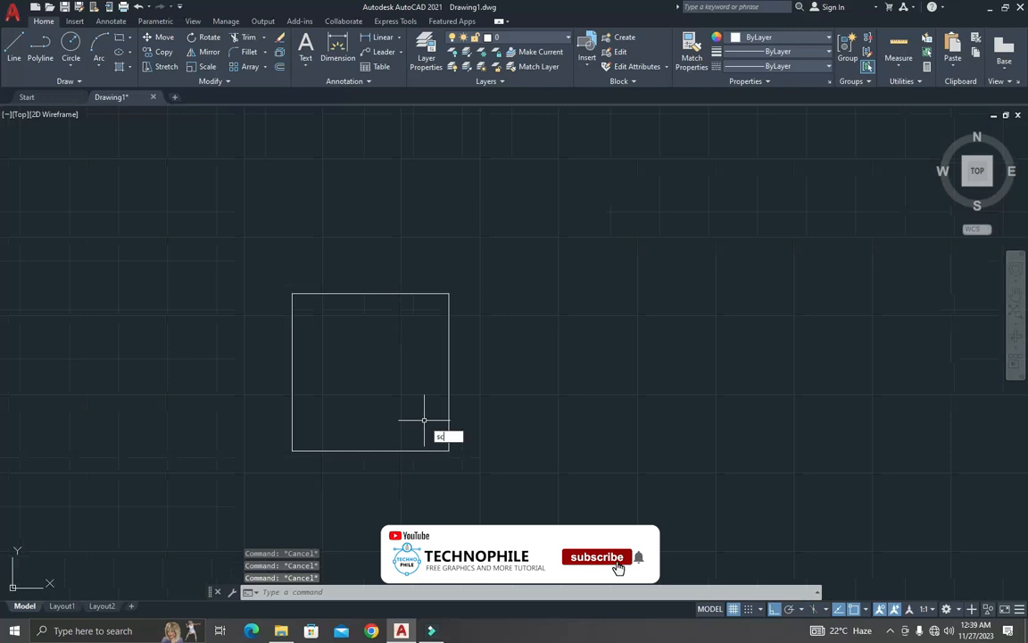
pyautogui.press('Return')
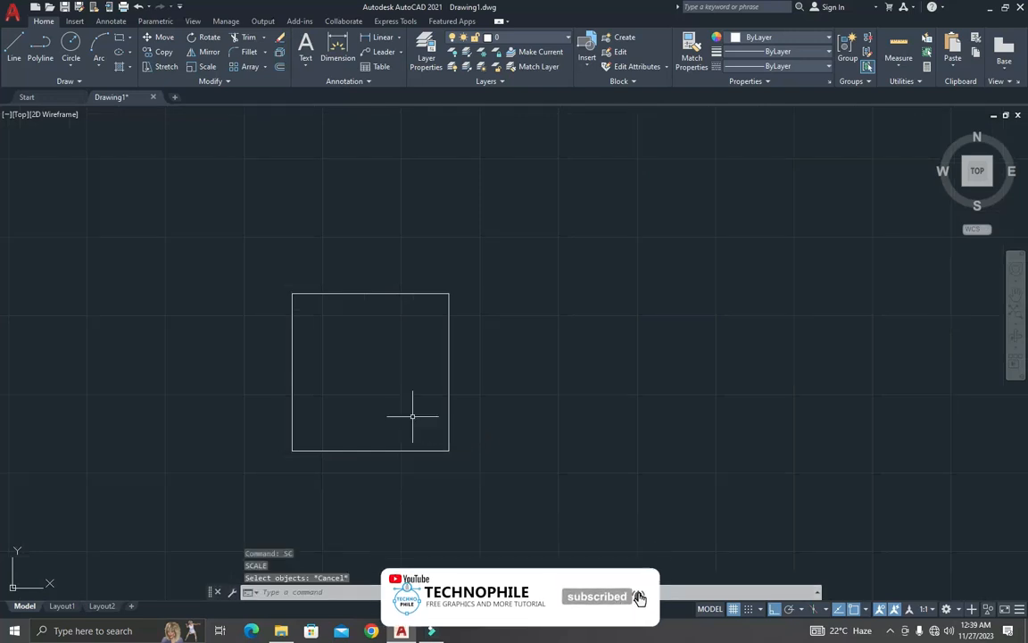
pyautogui.click(385, 448)
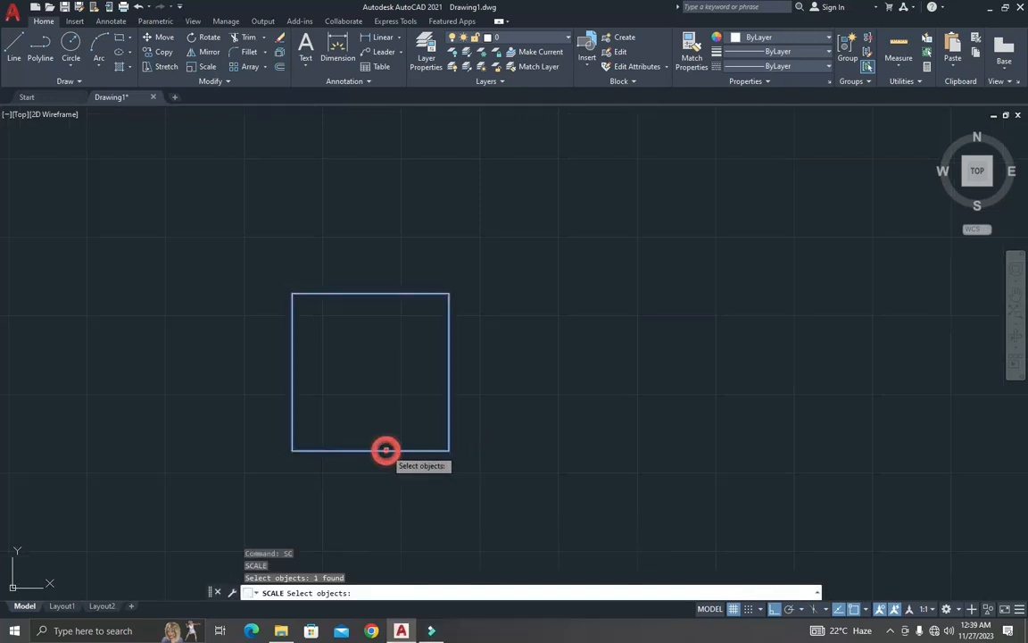
pyautogui.press('Return')
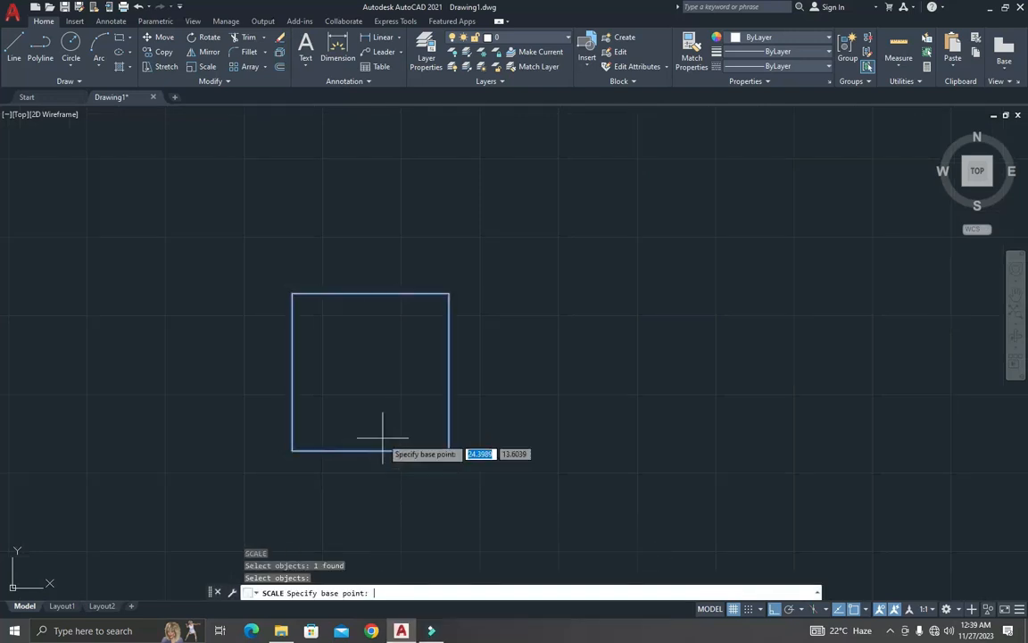
pyautogui.click(292, 450)
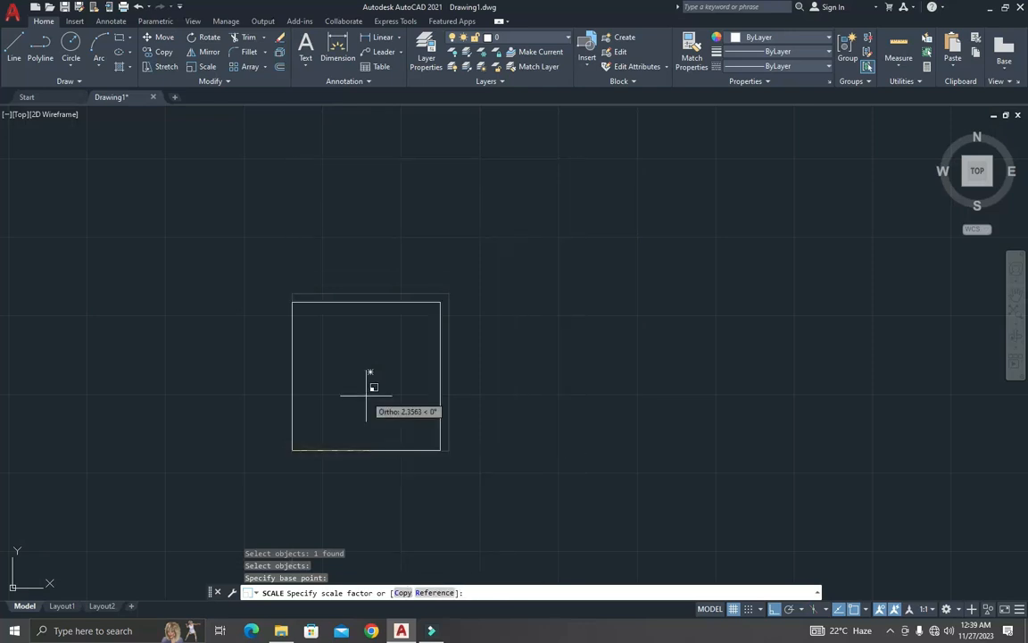
pyautogui.click(404, 593)
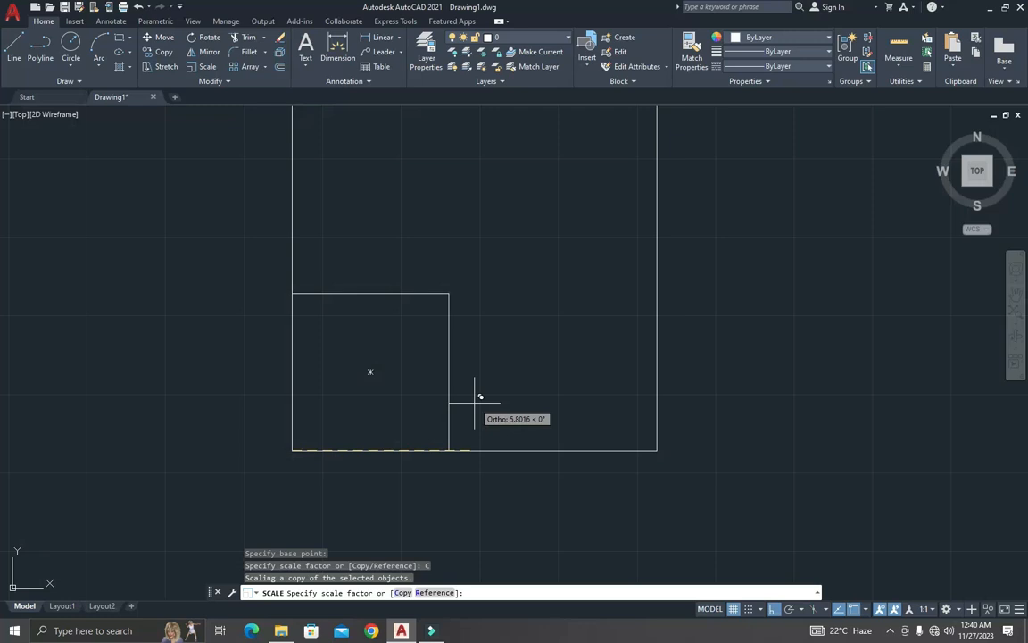
pyautogui.write('3')
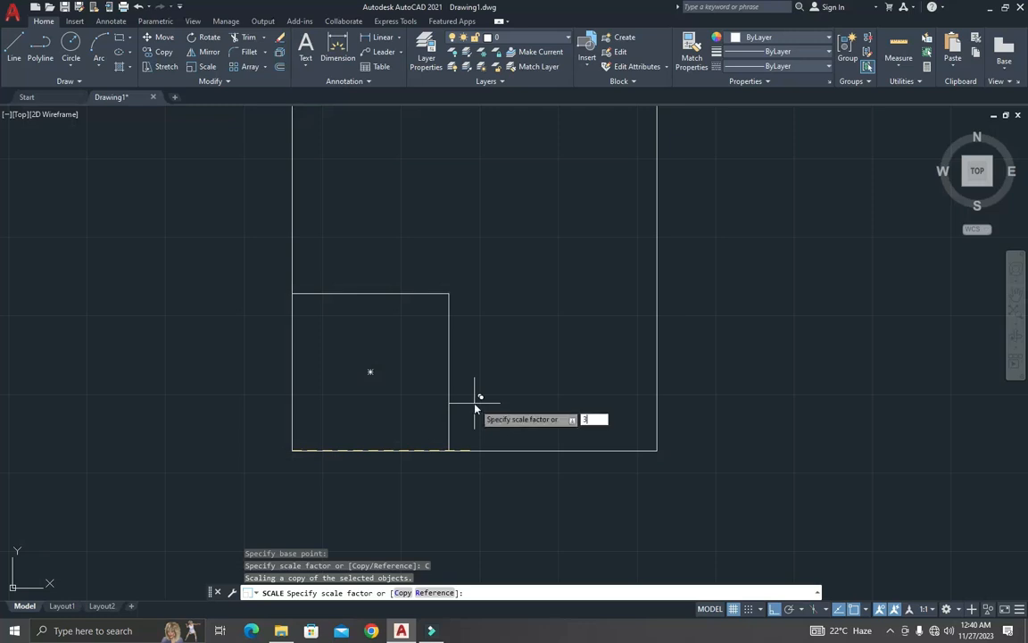
pyautogui.press('Return')
# - Check the enlarged copy's bottom edge with the distance command, starting from the shared lower-left corner
pyautogui.scroll(-5, 473, 413)
pyautogui.scroll(4, 475, 418)
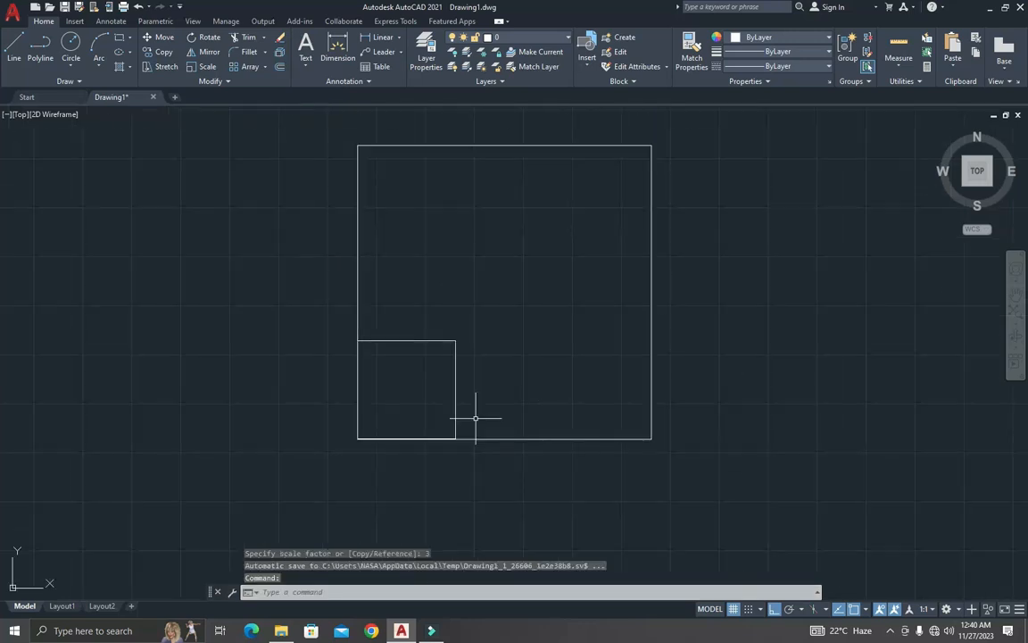
pyautogui.write('dist')
pyautogui.press('Return')
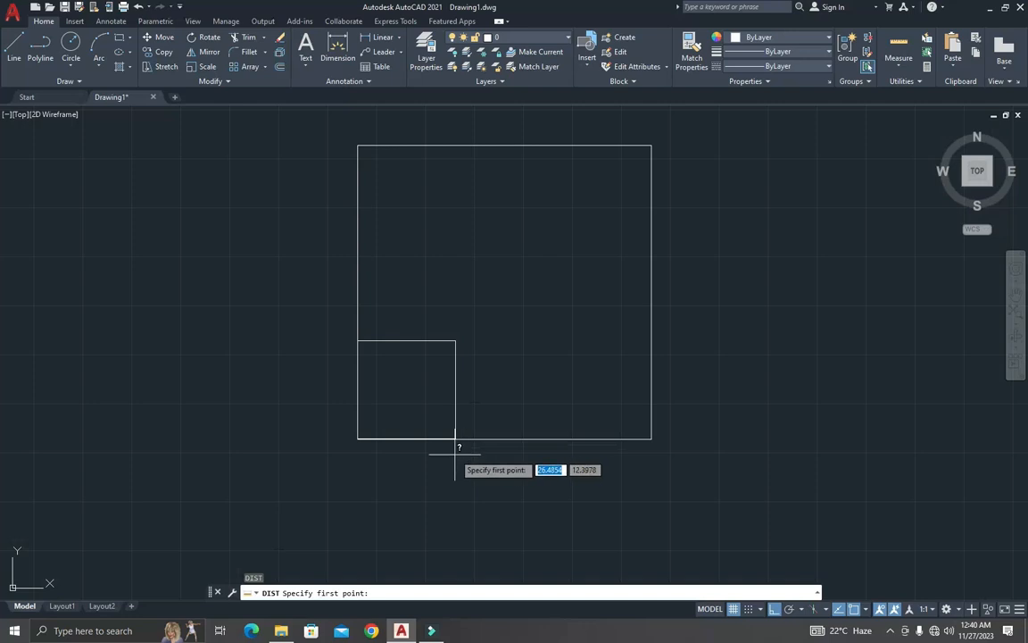
pyautogui.click(357, 439)
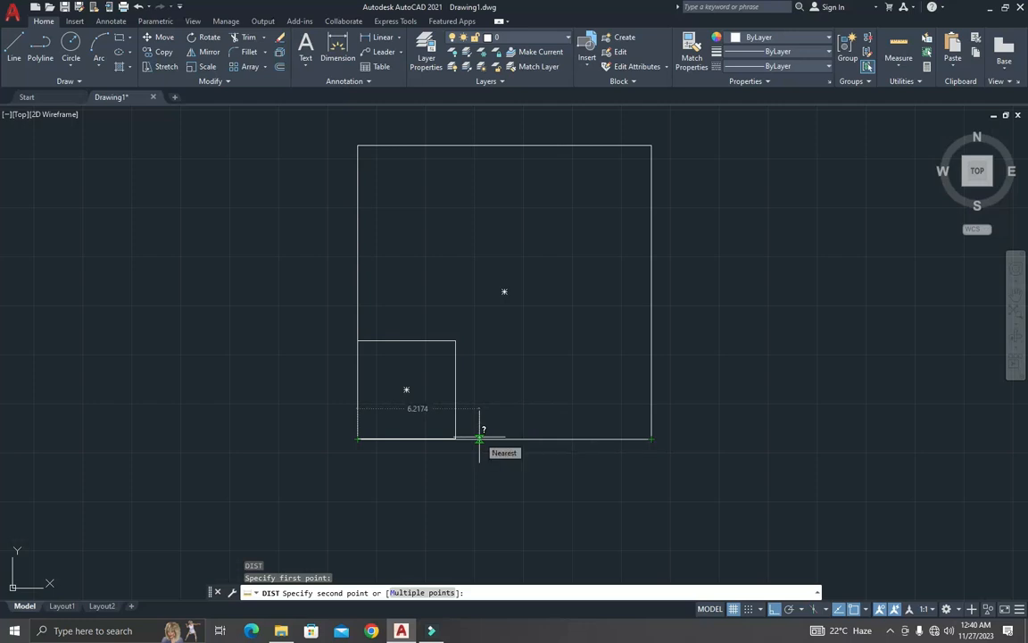
pyautogui.press('Escape')
pyautogui.press('Escape')
pyautogui.press('Escape')
pyautogui.press('Escape')
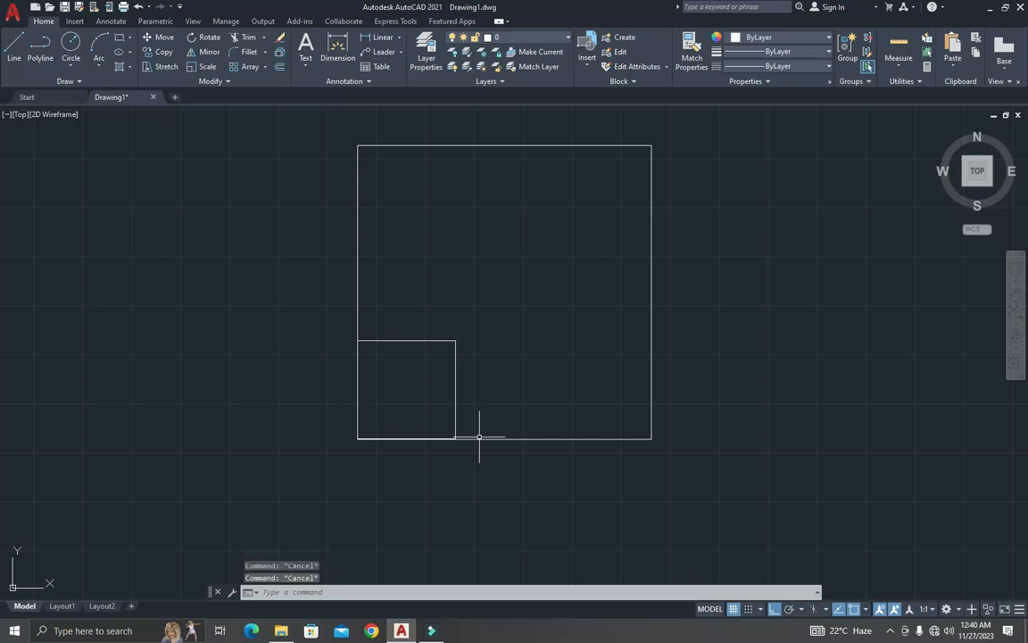
# - Draw a long horizontal line in the empty area to the lower right of the nested squares
pyautogui.scroll(-2, 479, 438)
pyautogui.scroll(2, 512, 494)
pyautogui.scroll(-4, 508, 491)
pyautogui.scroll(2, 509, 494)
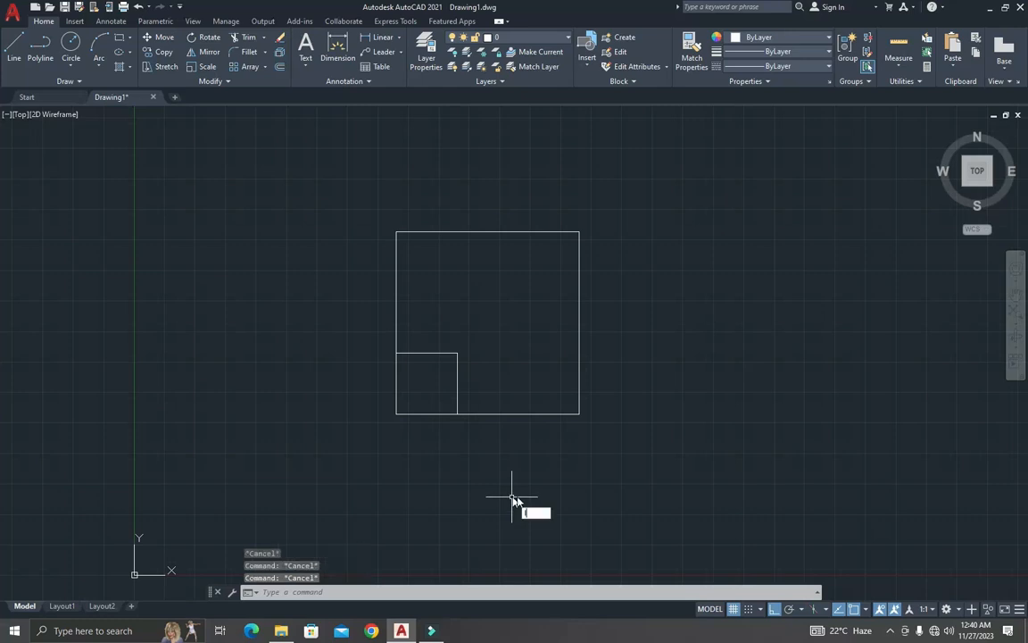
pyautogui.write('l')
pyautogui.press('Return')
pyautogui.click(623, 463)
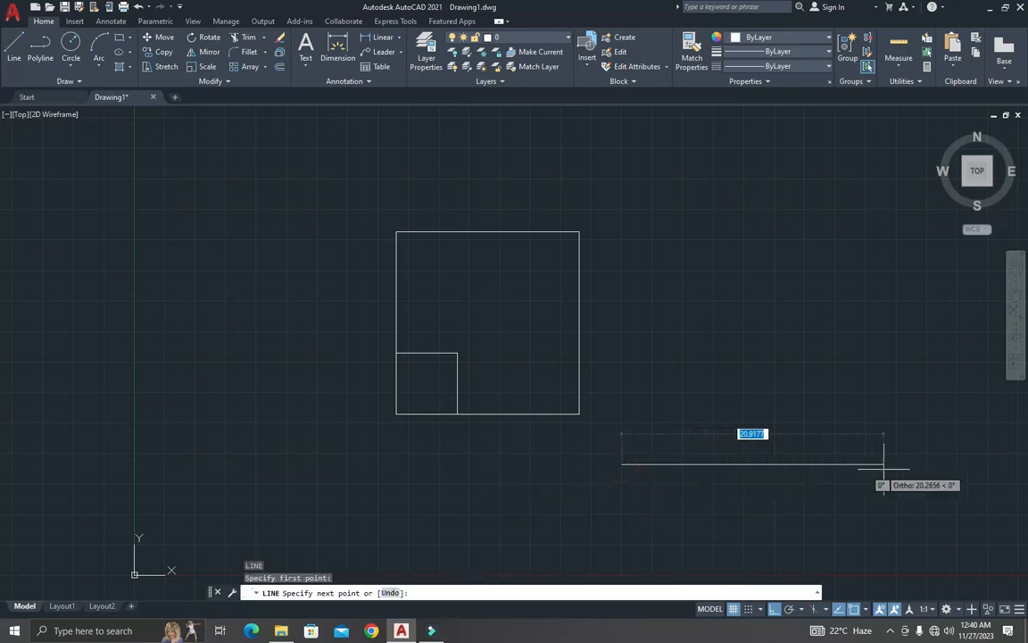
pyautogui.click(915, 464)
pyautogui.press('Escape')
pyautogui.press('Escape')
pyautogui.press('Escape')
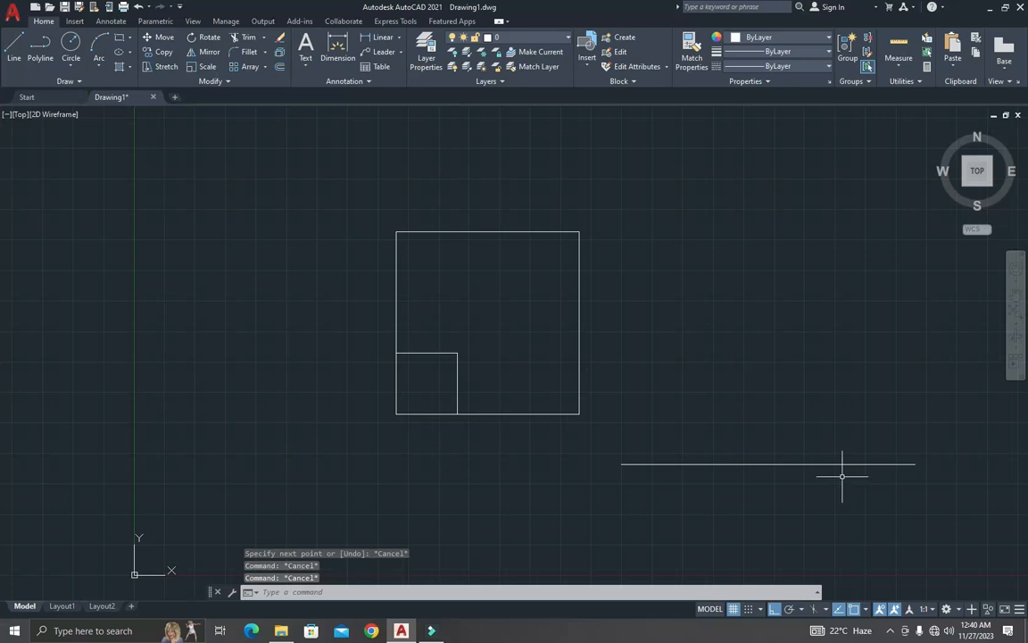
# - Draw a freehand rectangle, about 7 by 8 units, just above the line's left end
pyautogui.write('rec')
pyautogui.press('Return')
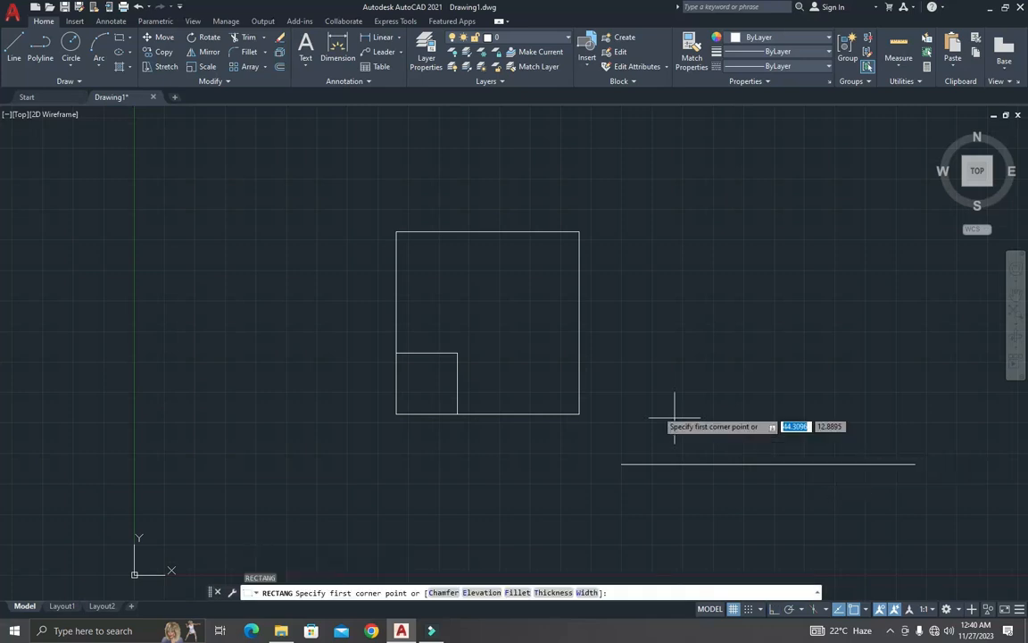
pyautogui.click(613, 358)
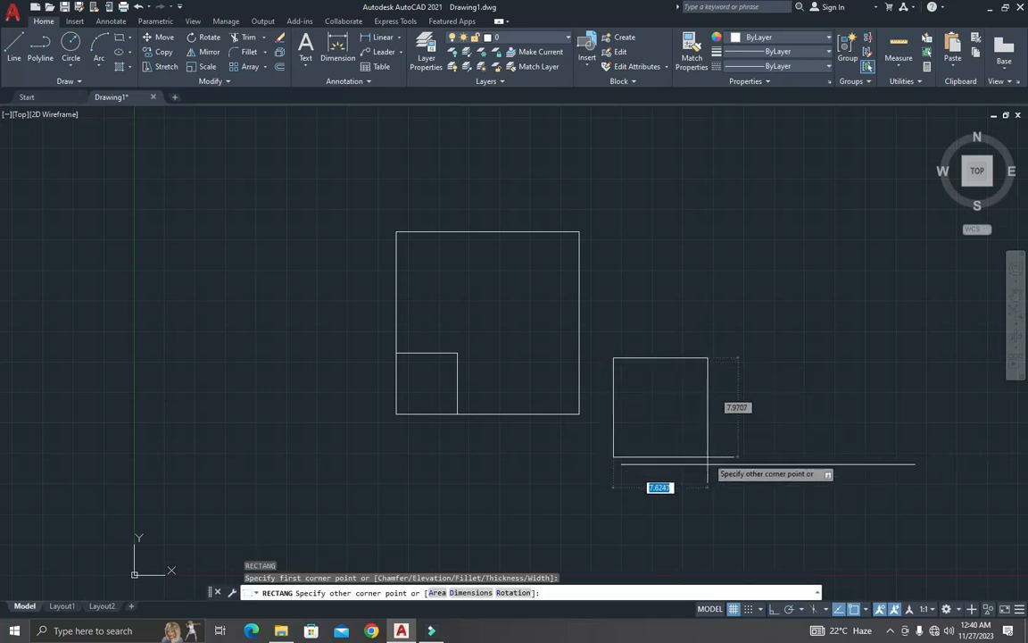
pyautogui.click(700, 453)
pyautogui.press('Escape')
pyautogui.press('Escape')
pyautogui.press('Escape')
# - Move the new rectangle by its lower-left corner onto the left endpoint of the horizontal line
pyautogui.scroll(4, 701, 454)
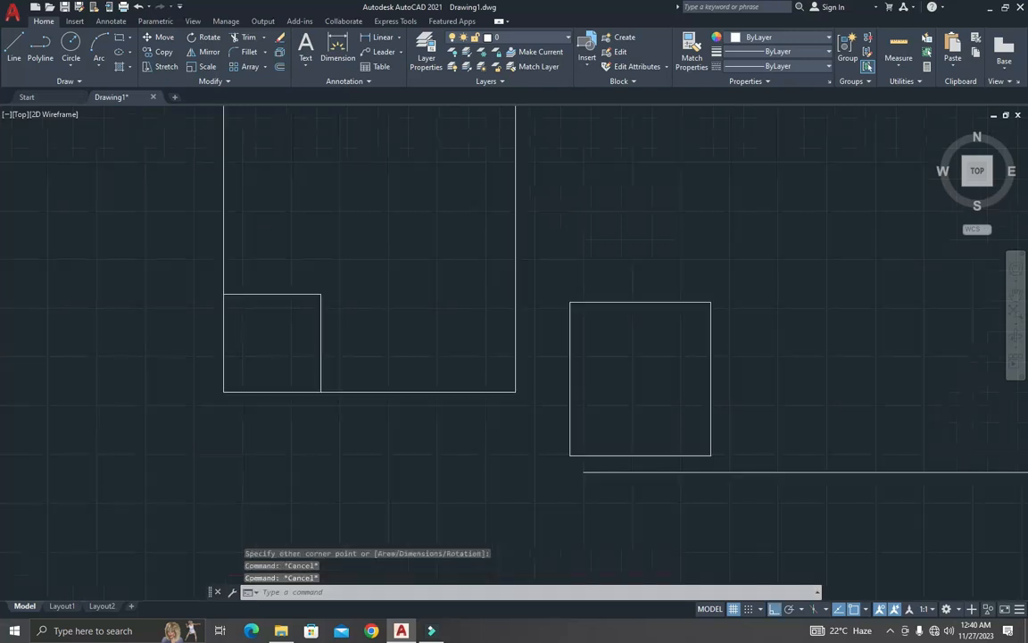
pyautogui.write('m')
pyautogui.press('Return')
pyautogui.click(678, 457)
pyautogui.press('Return')
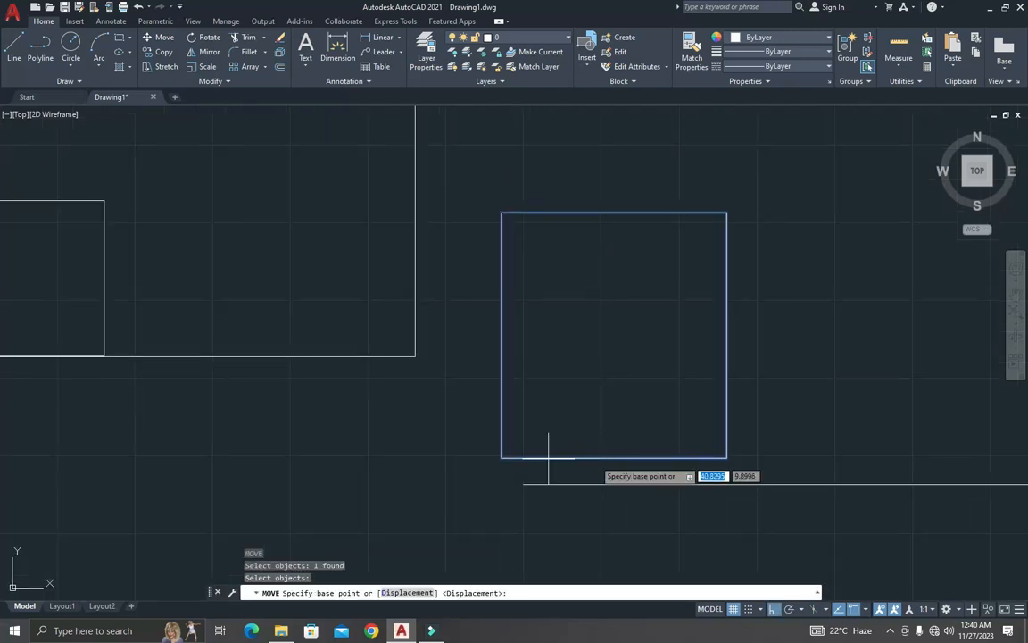
pyautogui.click(502, 458)
pyautogui.click(524, 483)
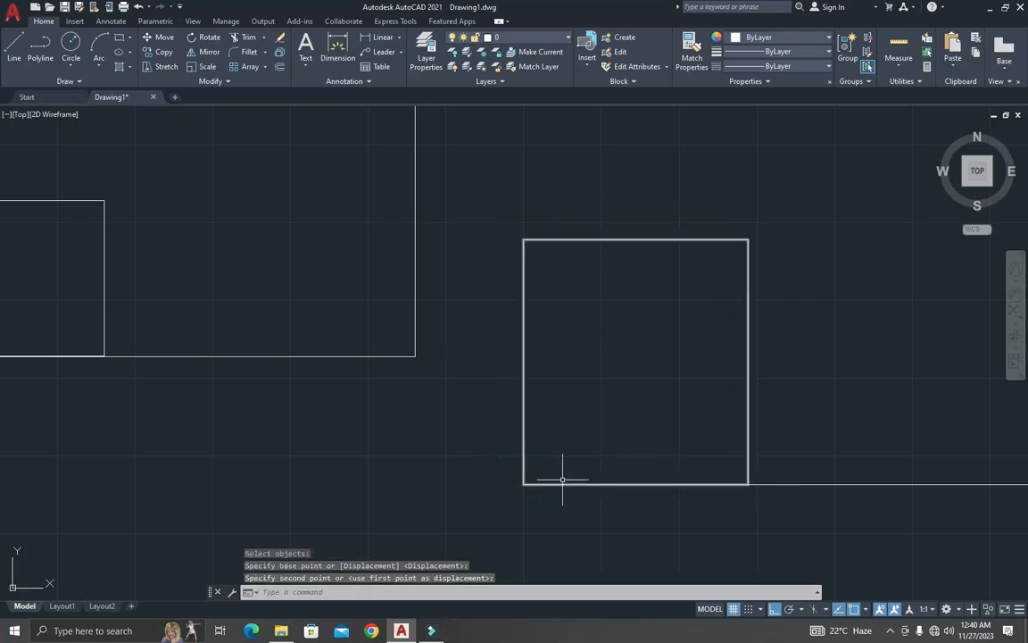
pyautogui.press('Escape')
pyautogui.press('Escape')
pyautogui.press('Escape')
# - Scale the rectangle about its lower-left corner by reference, using its bottom edge as reference length and the line's right endpoint as new length
pyautogui.write('sc')
pyautogui.press('Return')
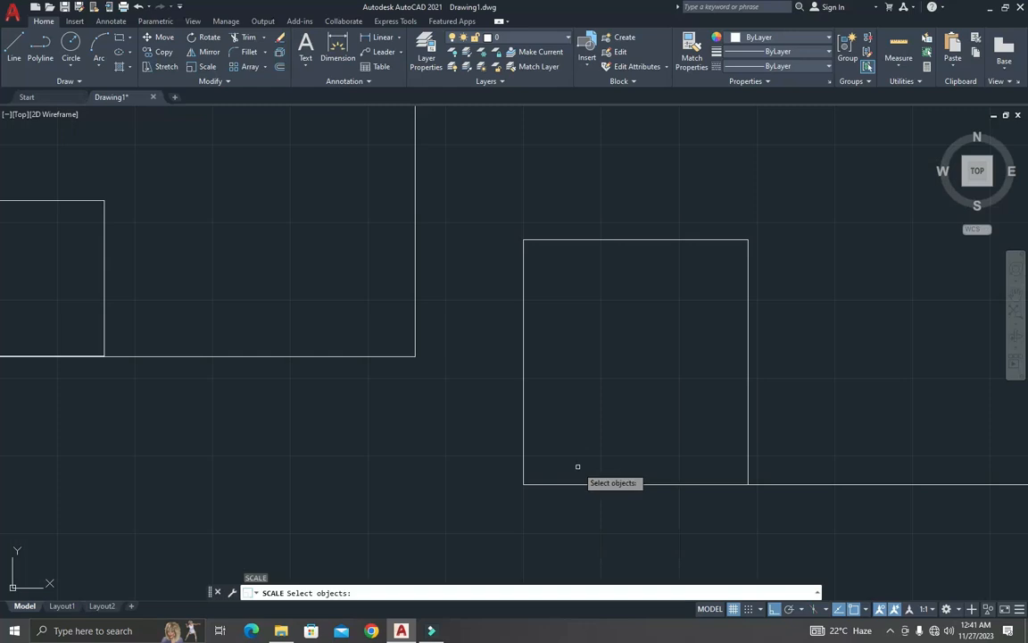
pyautogui.click(524, 421)
pyautogui.press('Return')
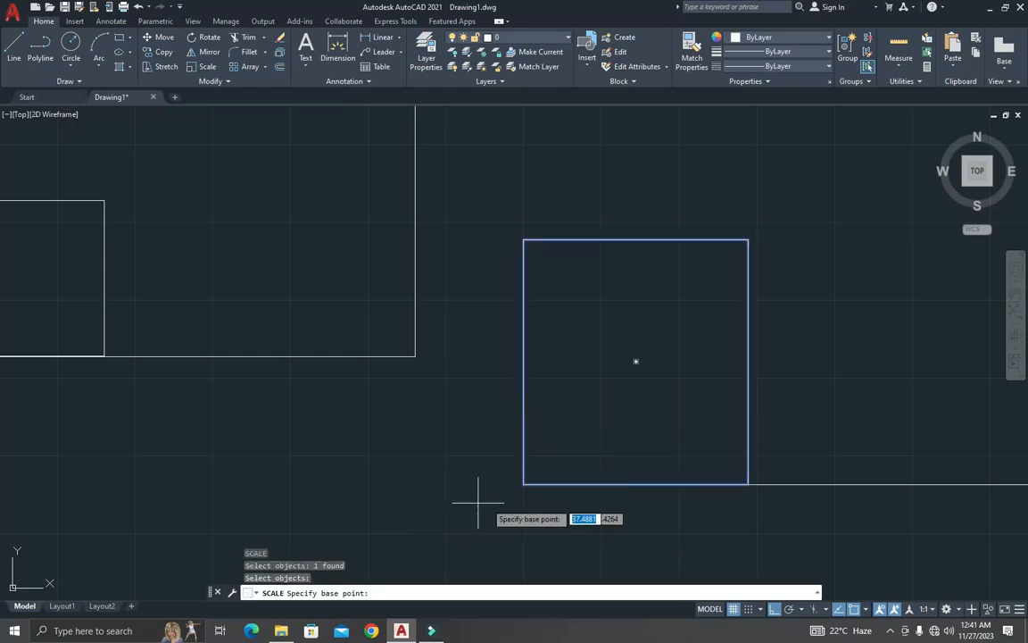
pyautogui.click(524, 484)
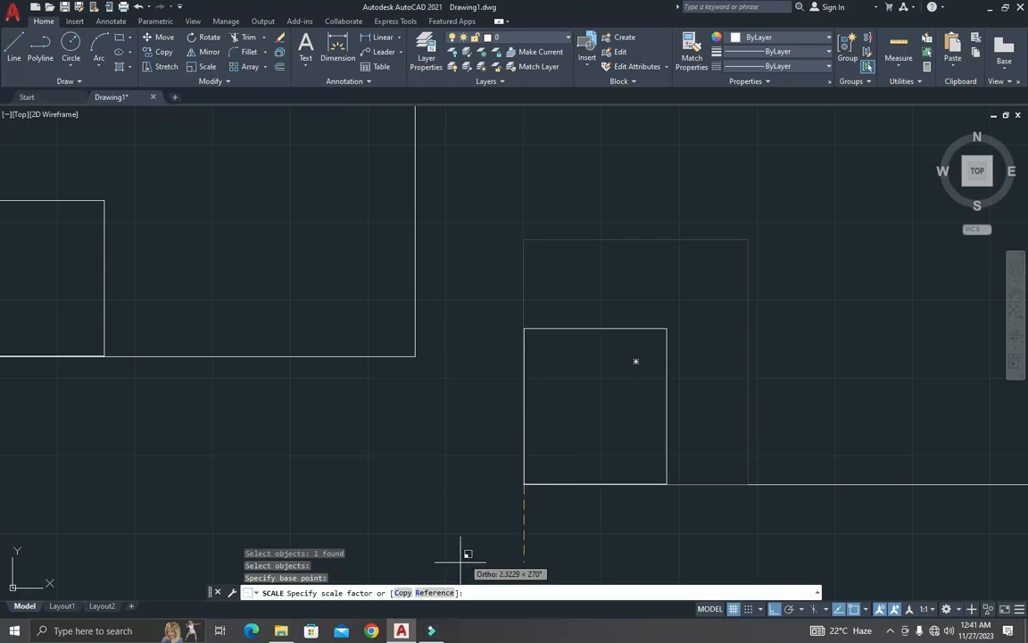
pyautogui.click(435, 593)
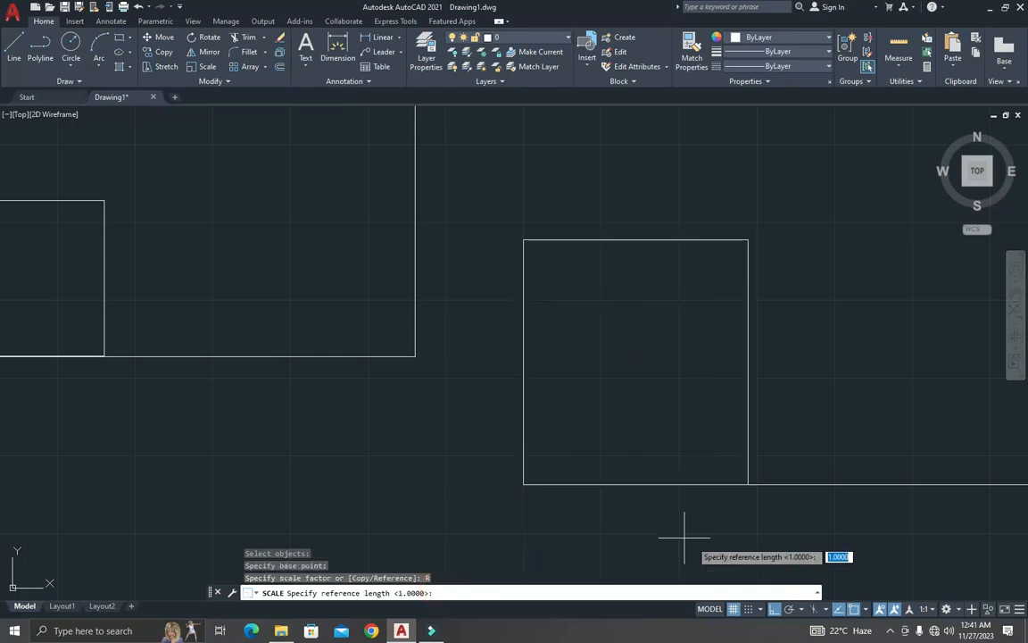
pyautogui.click(524, 484)
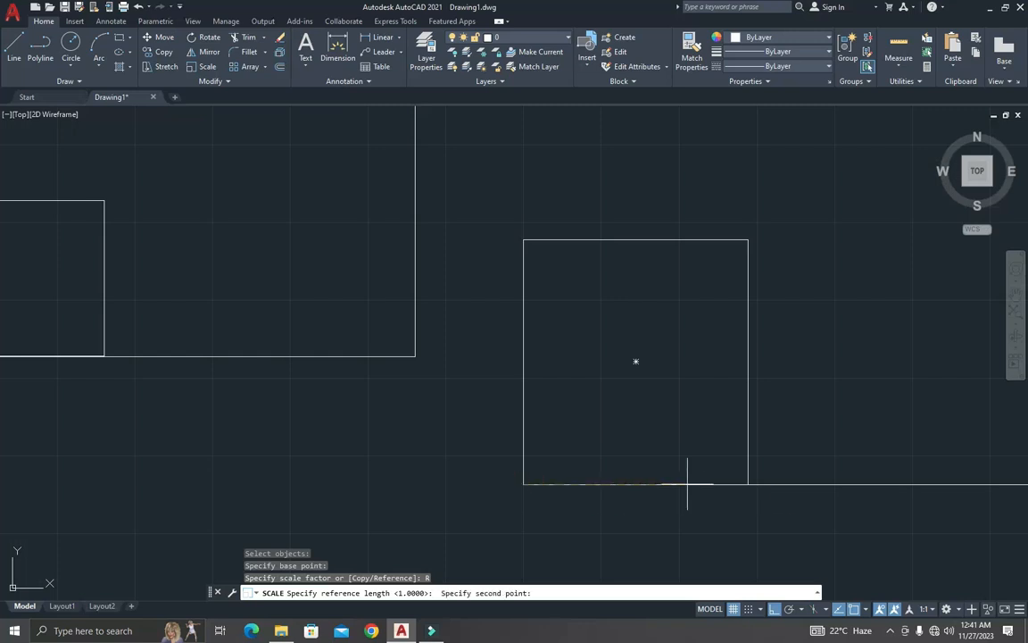
pyautogui.click(749, 483)
pyautogui.scroll(-3, 748, 482)
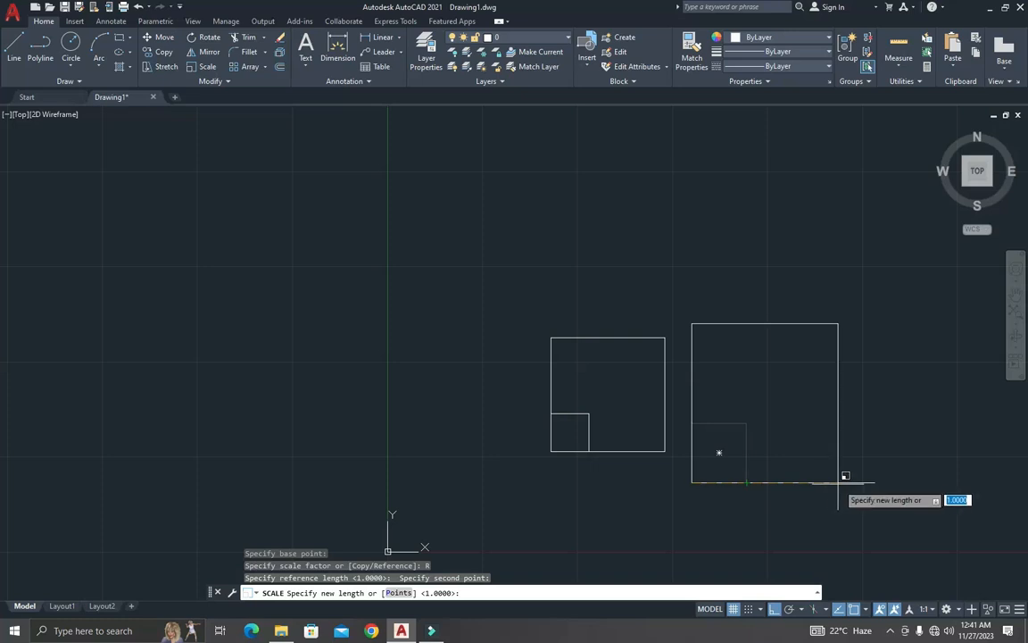
pyautogui.scroll(5, 868, 482)
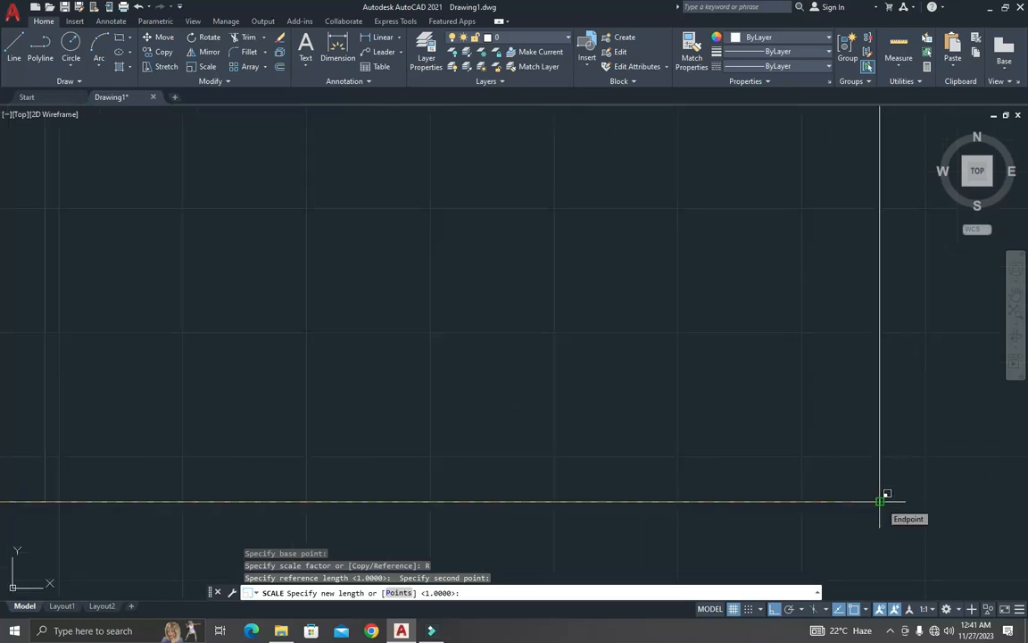
pyautogui.click(880, 500)
pyautogui.scroll(-2, 775, 470)
pyautogui.scroll(2, 765, 466)
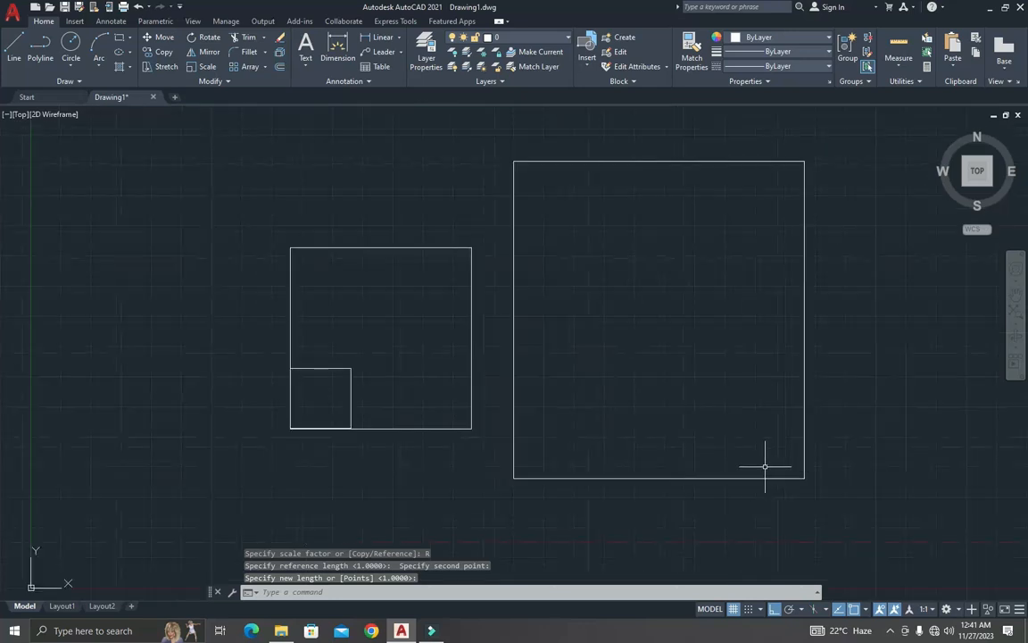
pyautogui.click(714, 477)
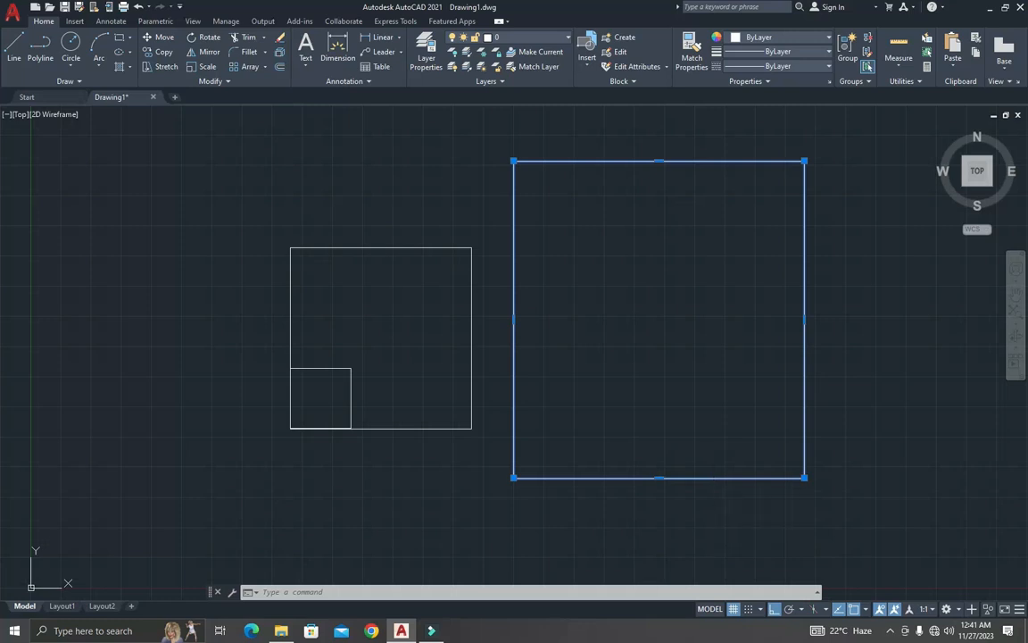
pyautogui.press('Escape')
pyautogui.press('Escape')
pyautogui.scroll(-3, 621, 375)
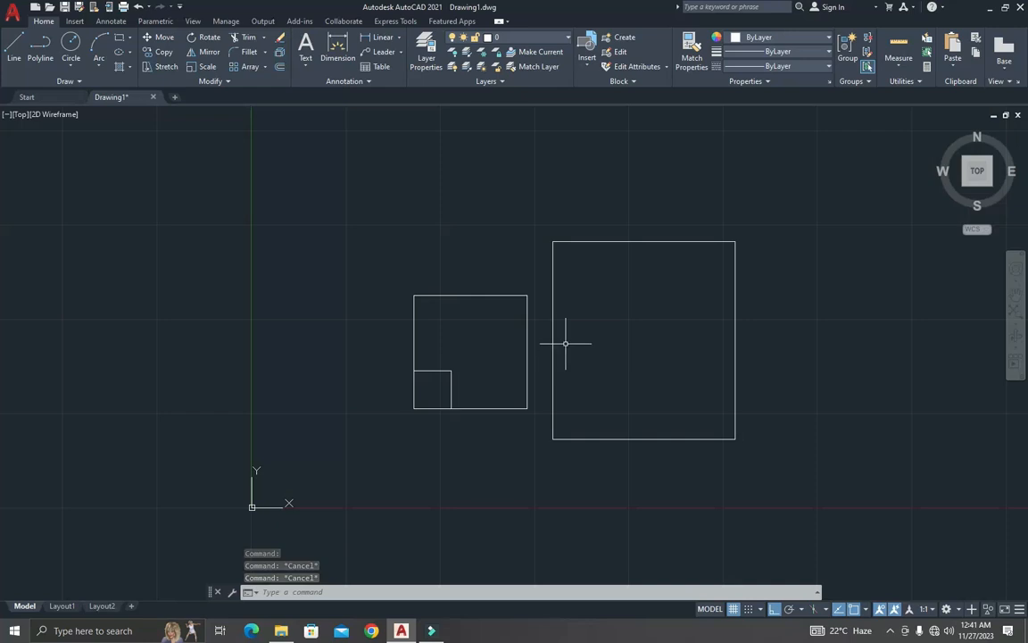
# - Draw an open three-line shape above the squares: 5 units down, 10 units to the right and 2 units up
pyautogui.scroll(2, 421, 176)
pyautogui.scroll(2, 421, 176)
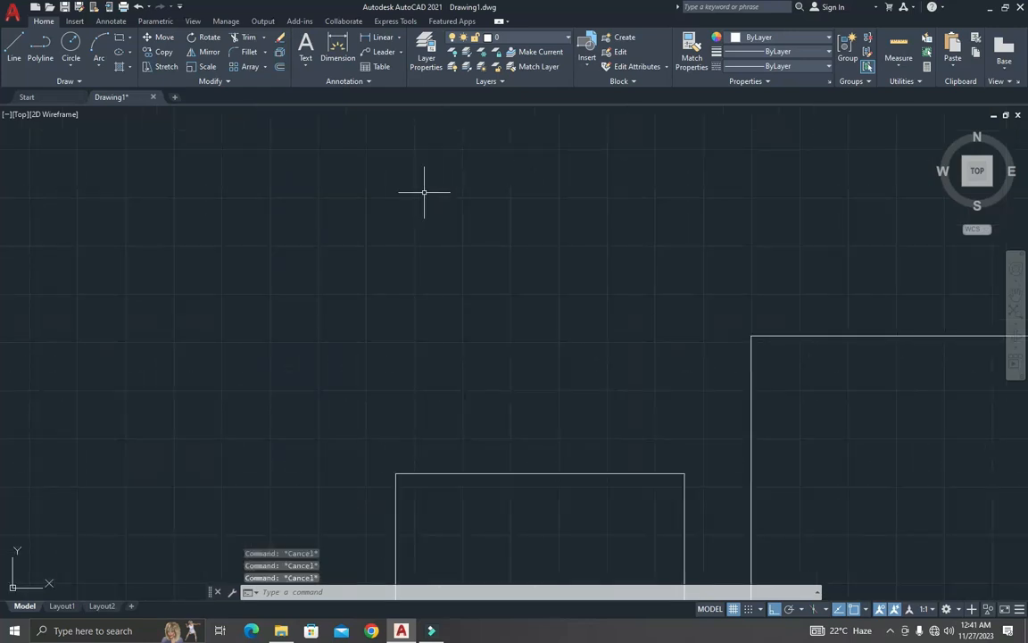
pyautogui.press('Return')
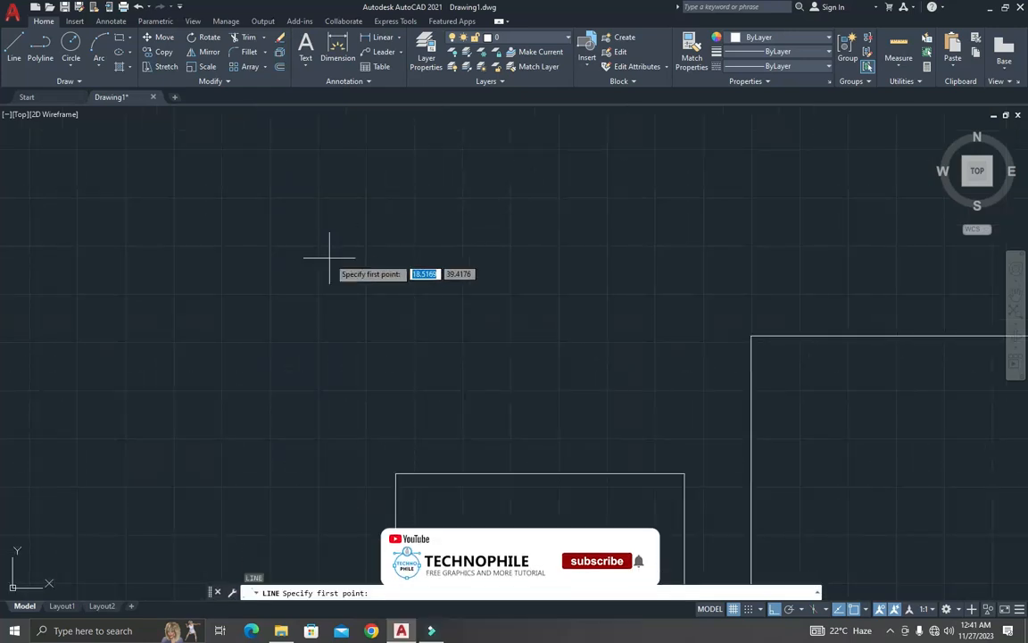
pyautogui.click(283, 227)
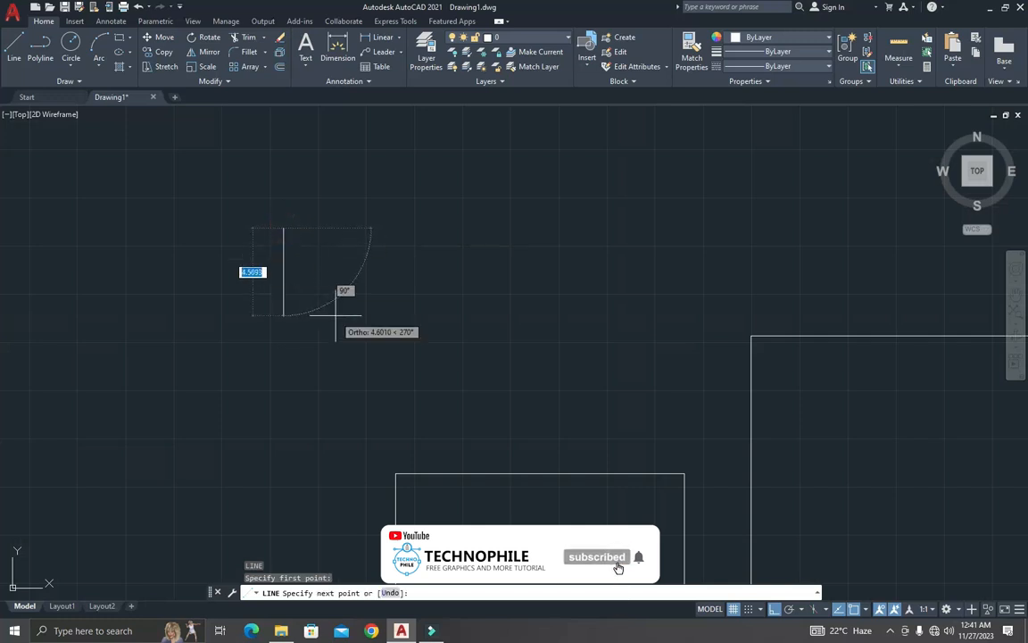
pyautogui.write('5')
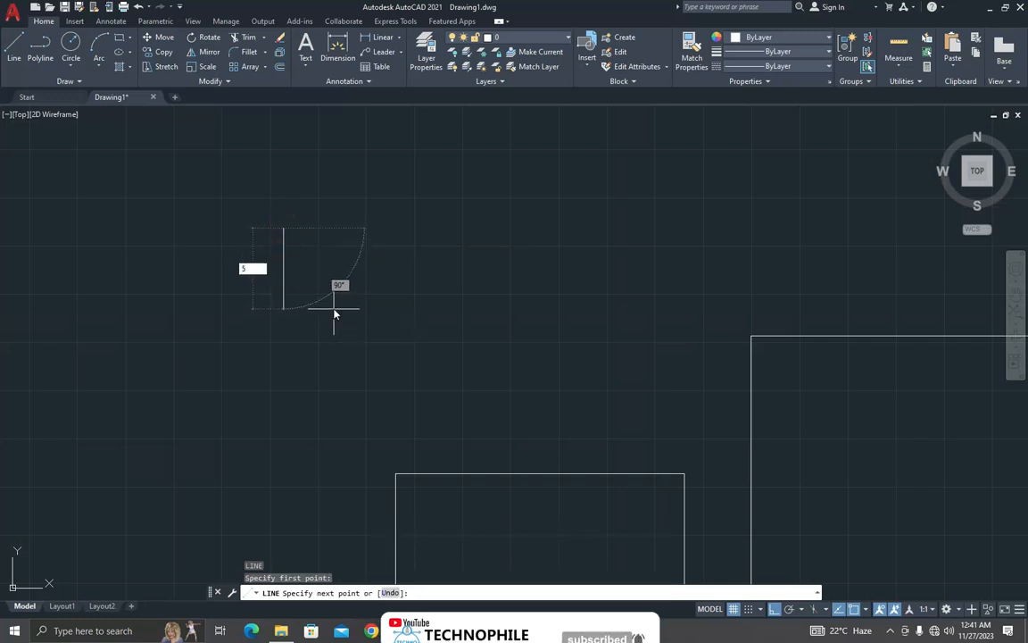
pyautogui.press('Return')
pyautogui.write('1')
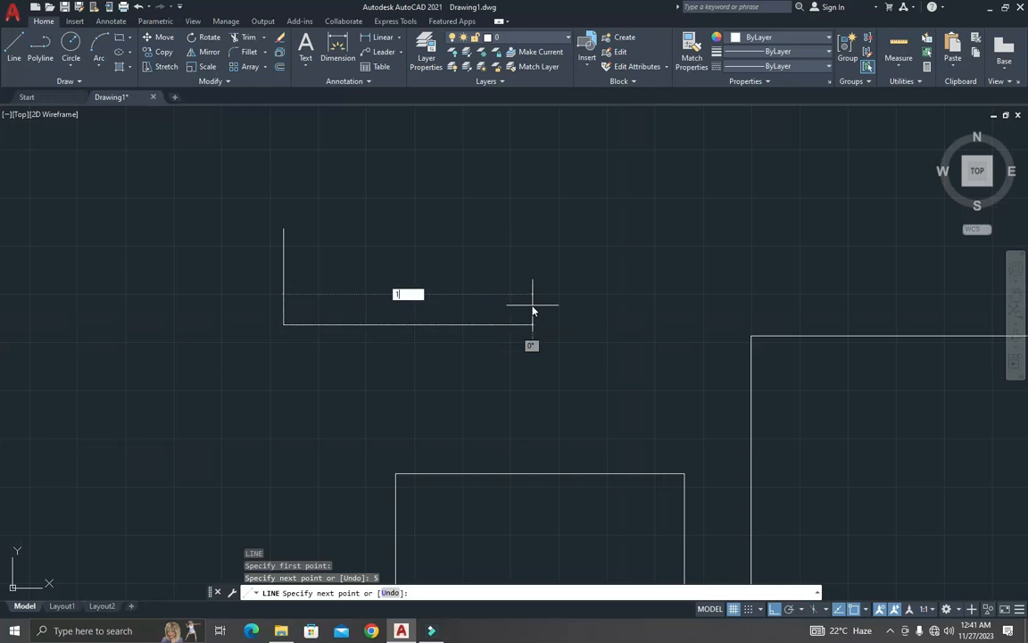
pyautogui.write('0')
pyautogui.press('Return')
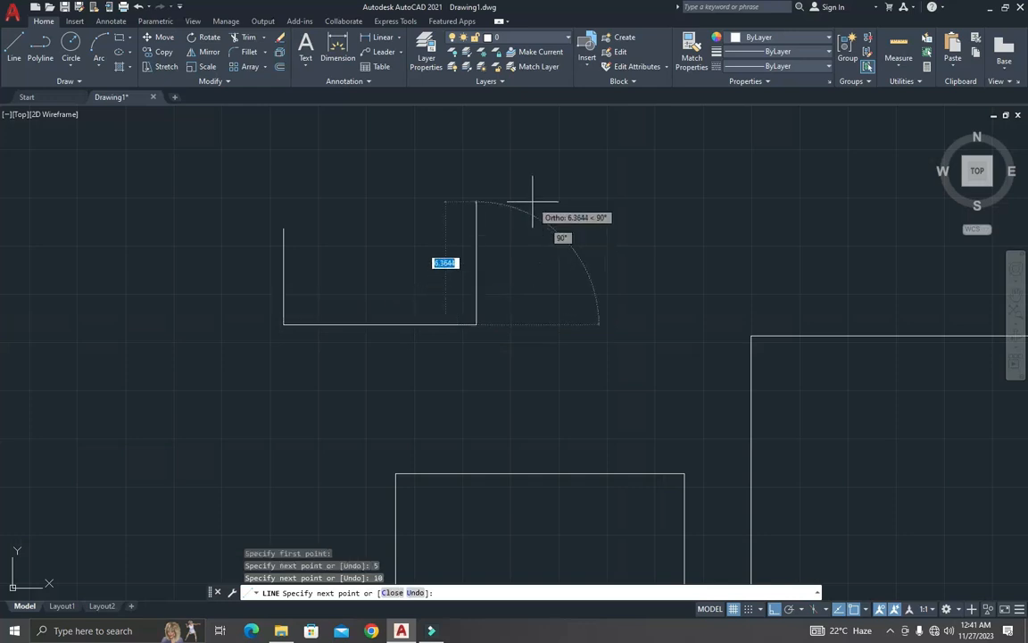
pyautogui.write('2')
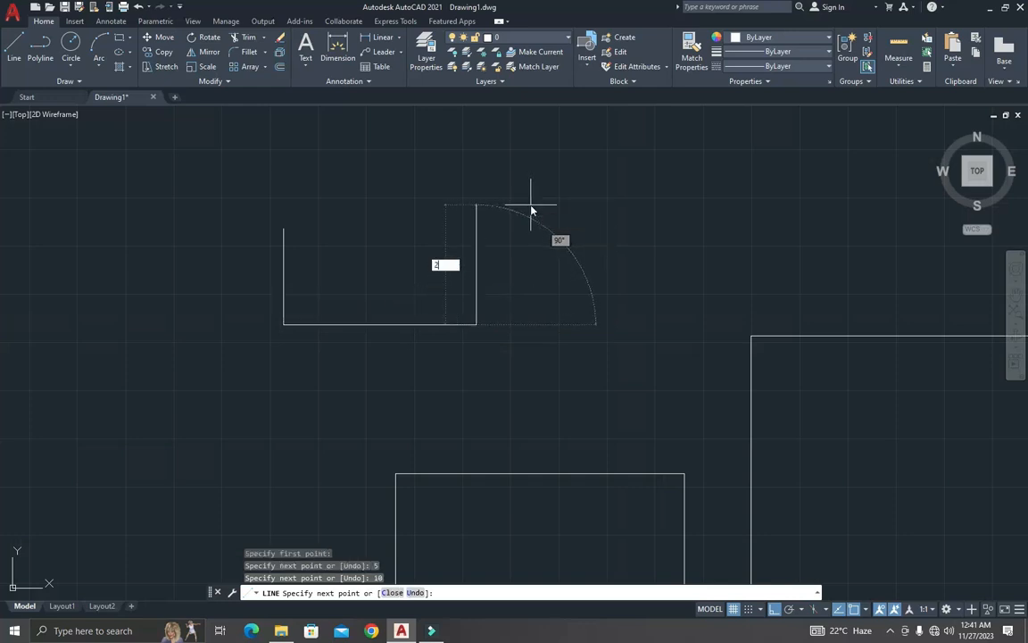
pyautogui.press('Return')
pyautogui.press('Escape')
pyautogui.press('Escape')
pyautogui.press('Escape')
pyautogui.scroll(2, 470, 304)
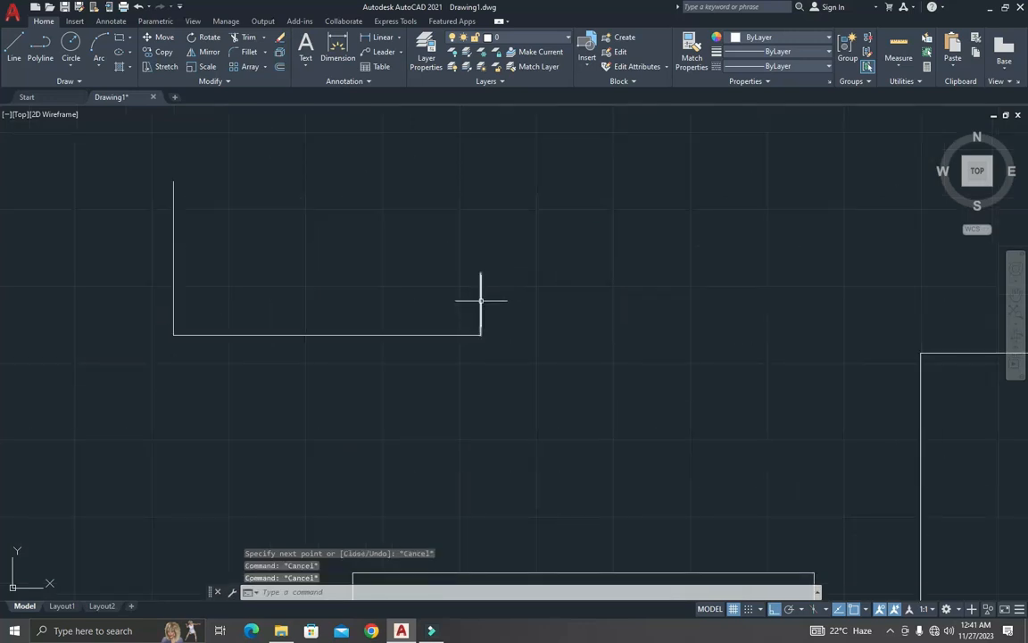
pyautogui.click(481, 301)
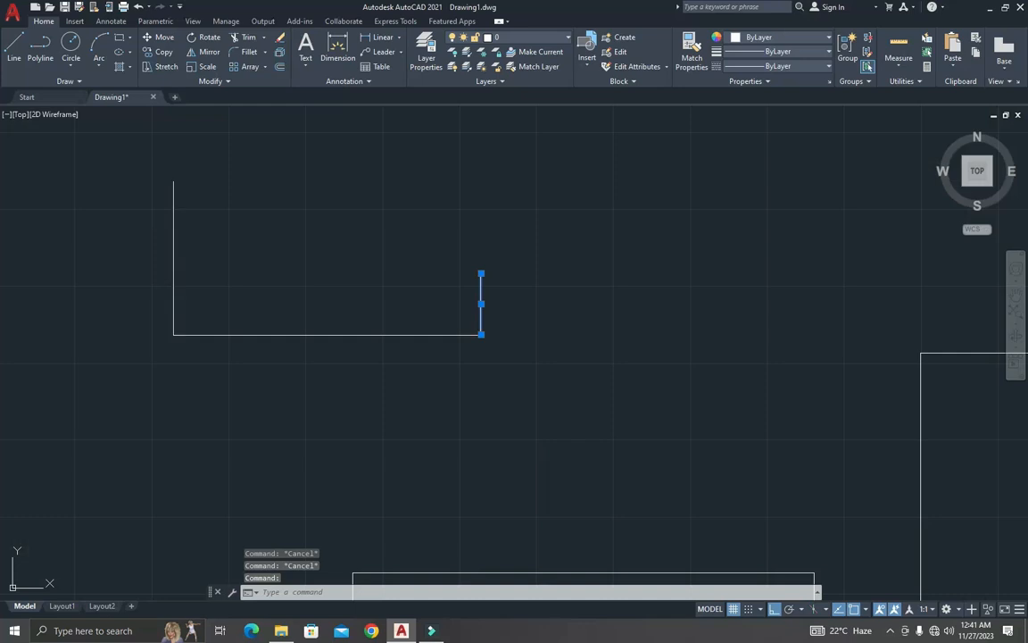
pyautogui.click(173, 223)
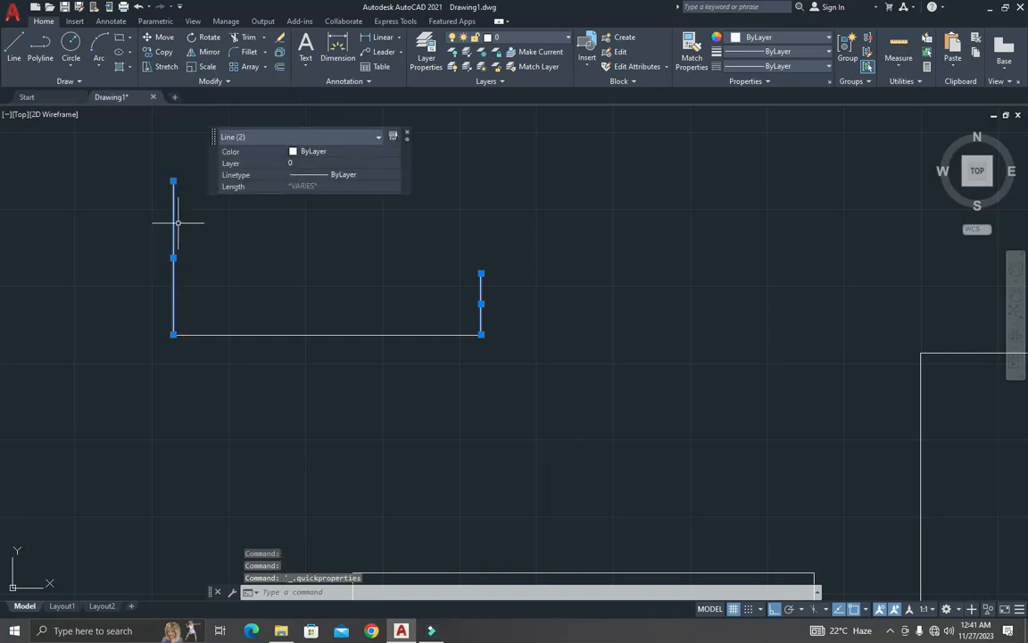
pyautogui.press('Escape')
pyautogui.click(481, 286)
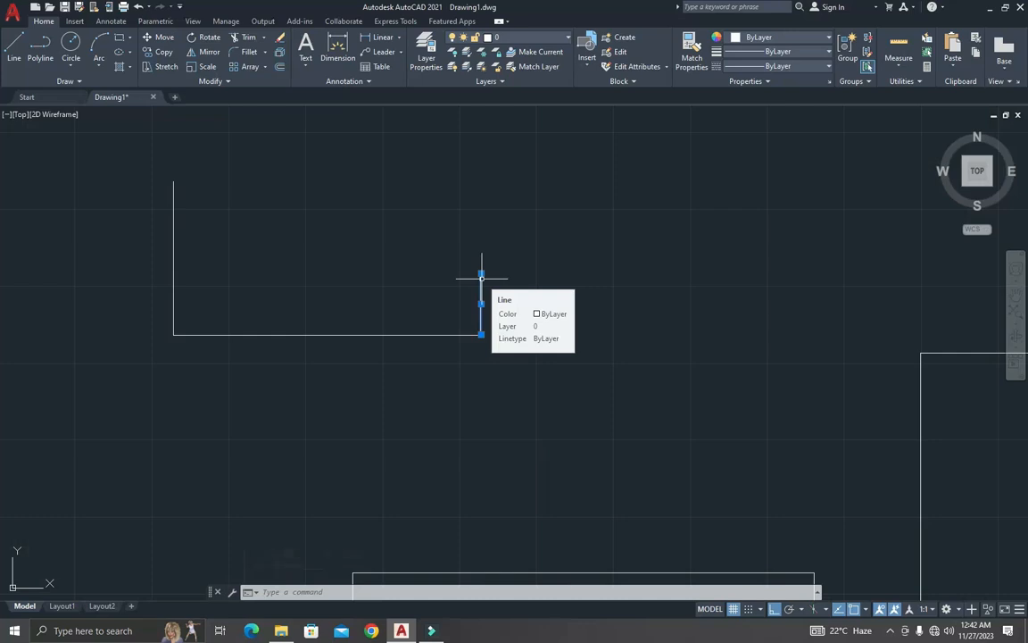
pyautogui.press('Escape')
pyautogui.press('Escape')
pyautogui.press('Escape')
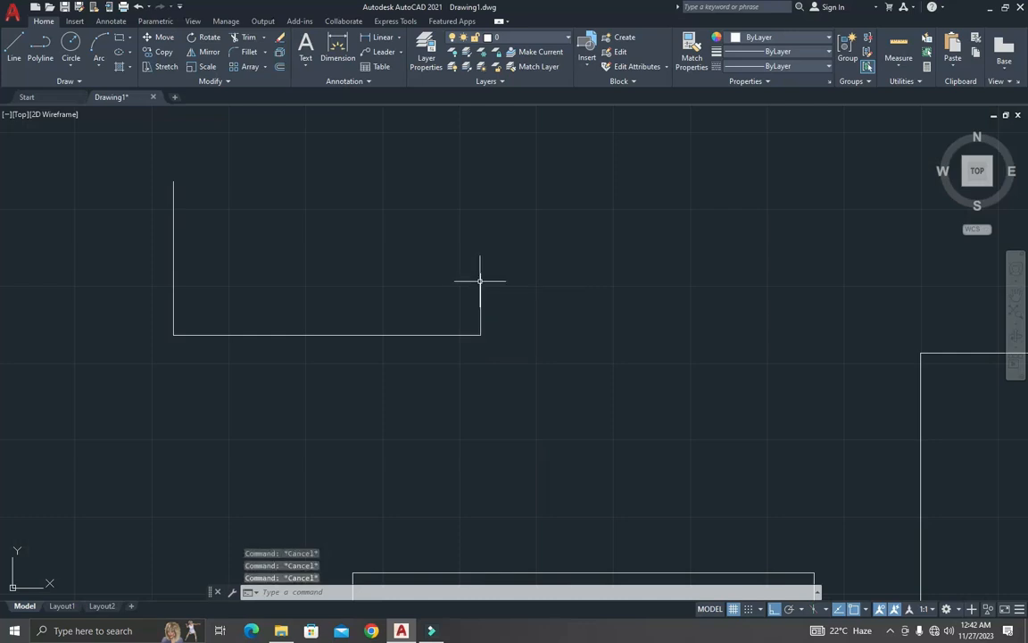
# - Stretch the upper endpoint of the open shape's short right-hand line 3 units straight up
pyautogui.click(480, 280)
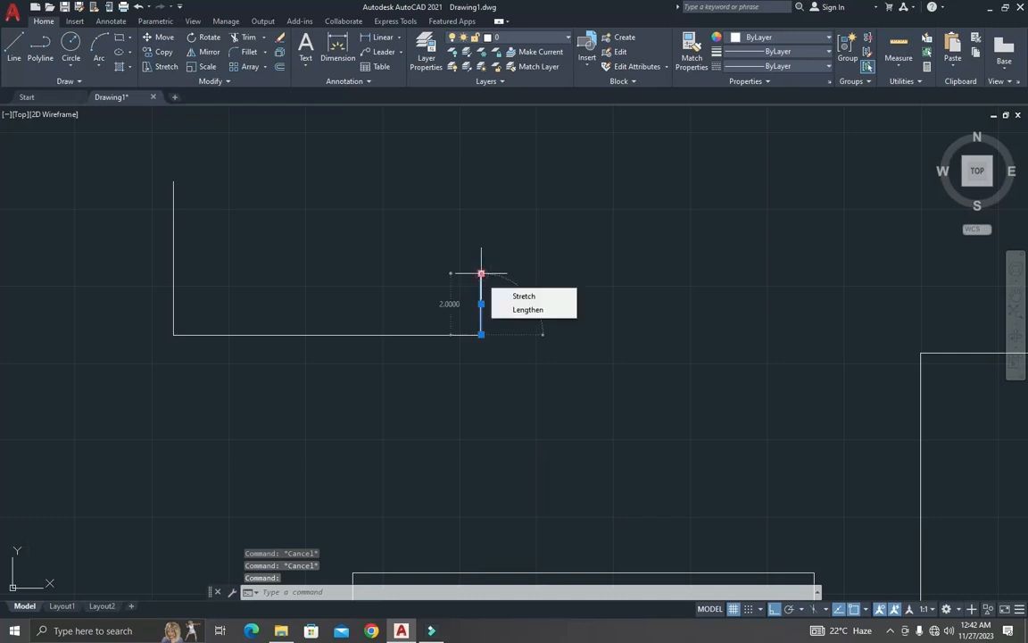
pyautogui.click(482, 274)
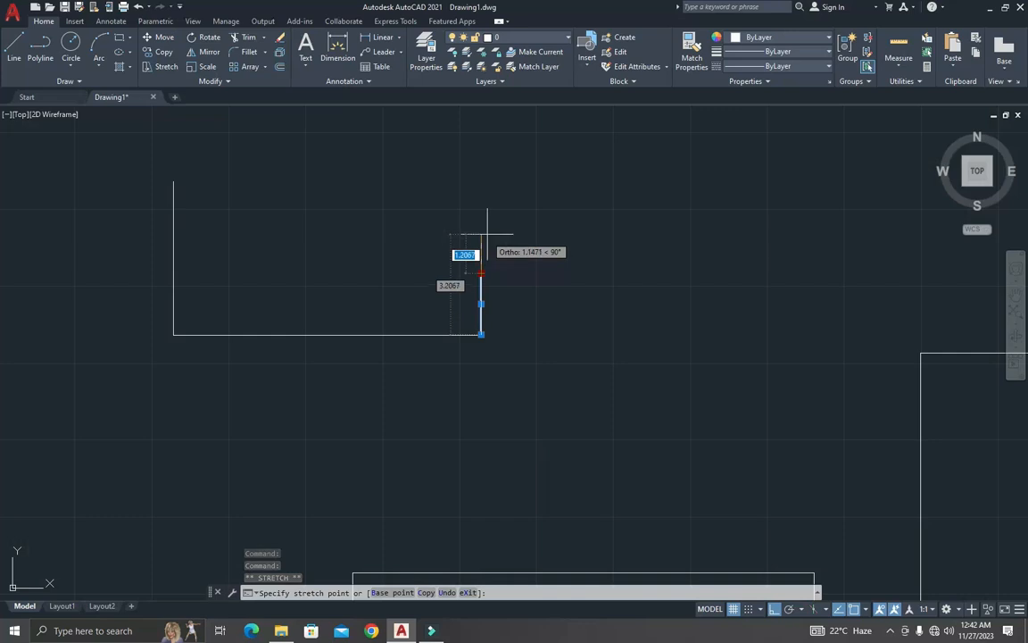
pyautogui.write('3')
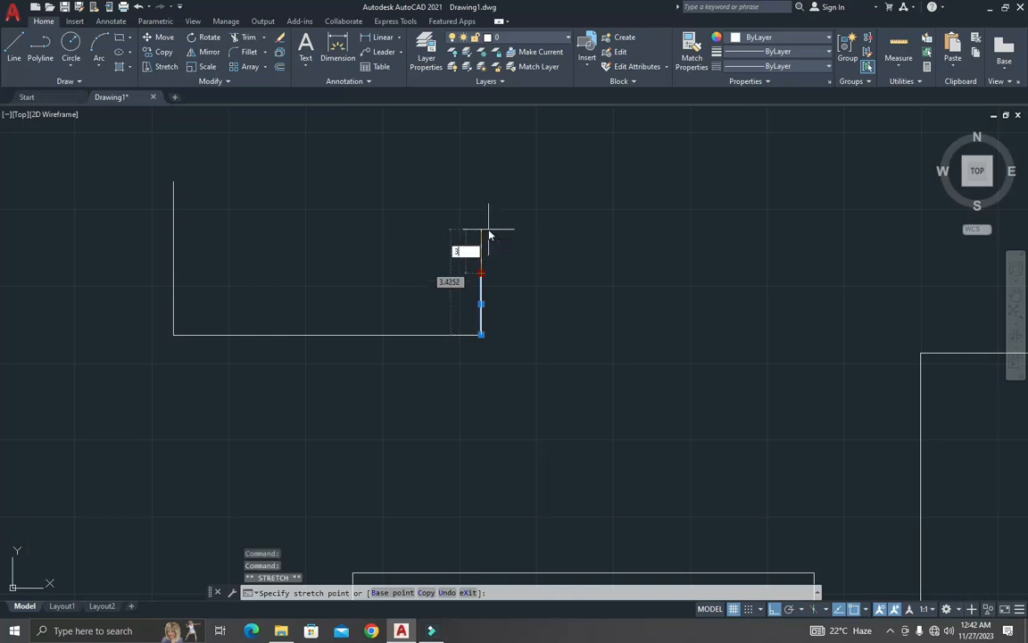
pyautogui.press('Return')
pyautogui.press('Escape')
pyautogui.press('Escape')
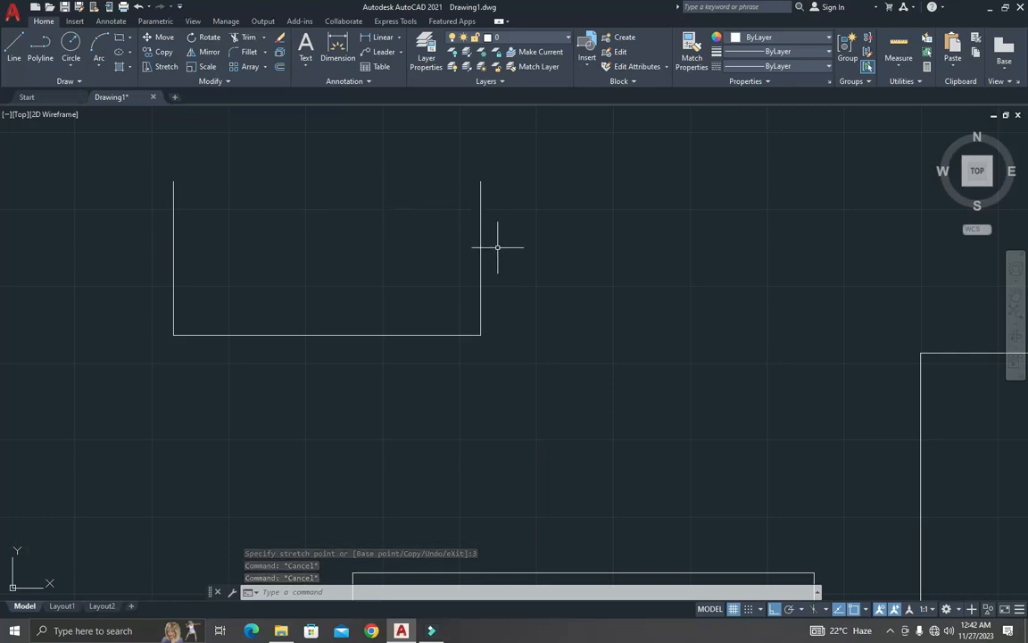
pyautogui.press('Escape')
# - Draw a 3 by 3 unit square to the right of the open three-line shape
pyautogui.write('rec')
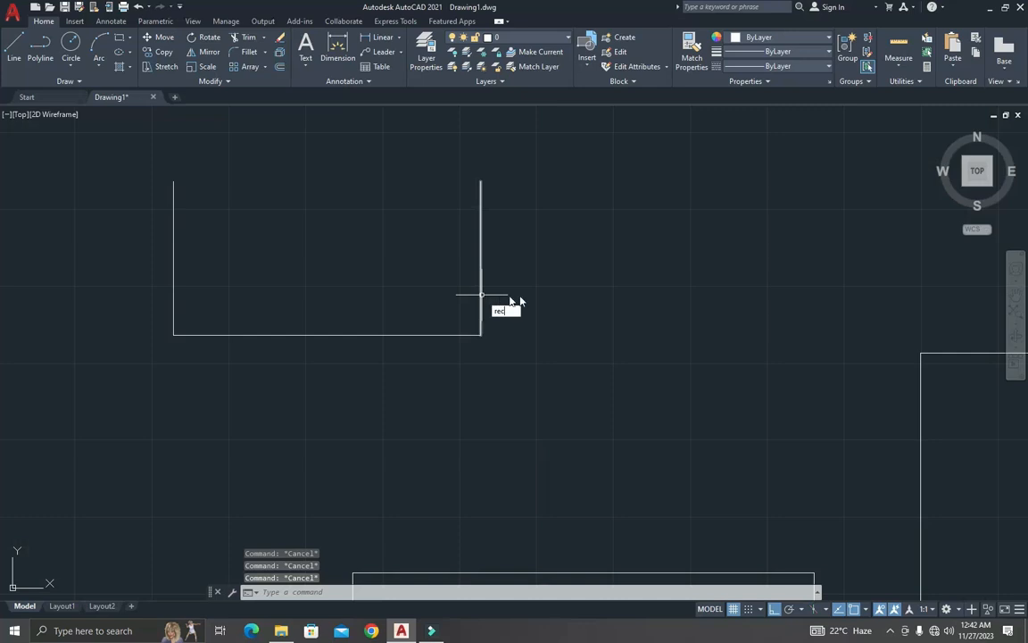
pyautogui.press('Return')
pyautogui.click(567, 251)
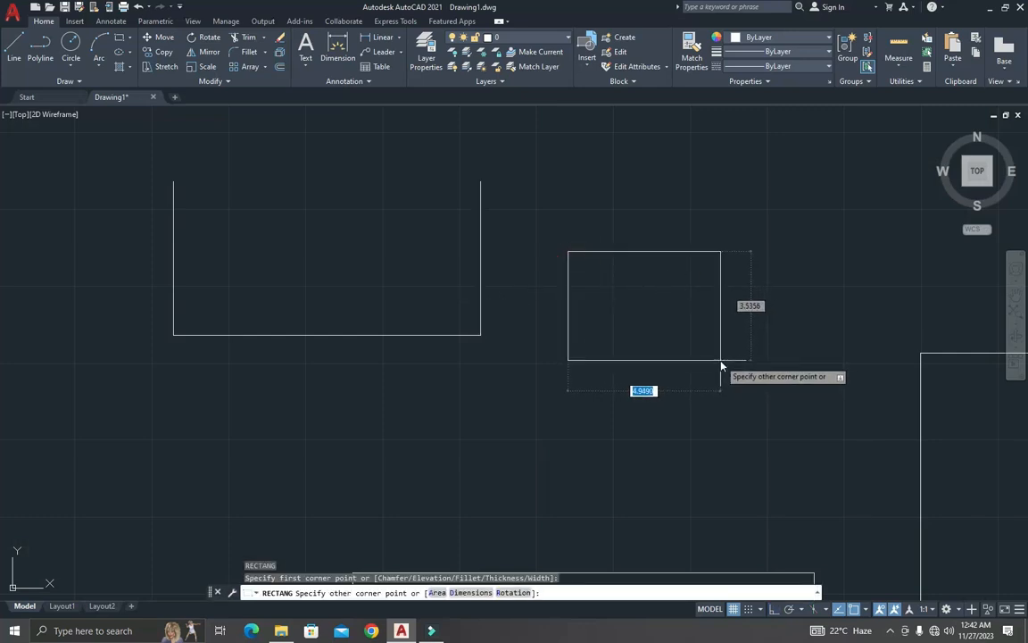
pyautogui.write('3')
pyautogui.press('Tab')
pyautogui.write('3')
pyautogui.press('Return')
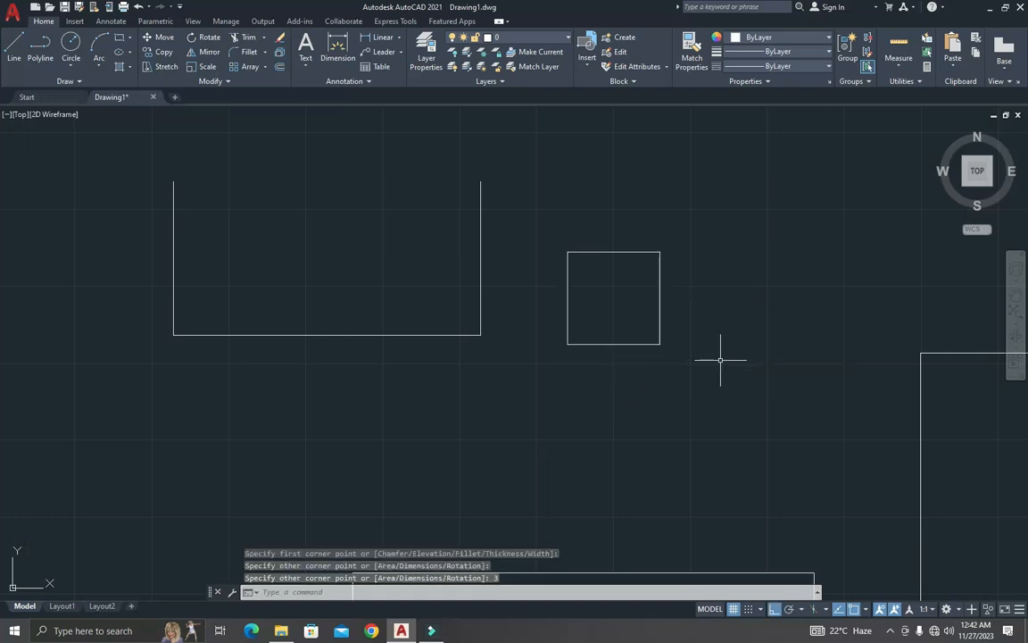
pyautogui.press('Escape')
pyautogui.press('Escape')
# - Apply Stretch to the directly picked 3-unit square, shifting it about 2 units to the right from its lower-right corner
pyautogui.scroll(2, 659, 276)
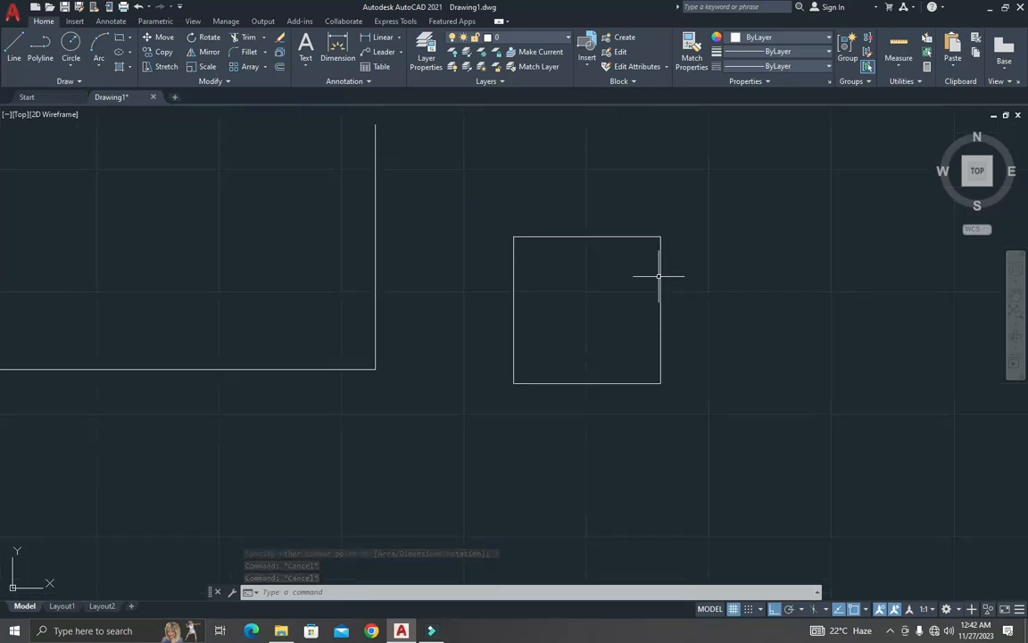
pyautogui.press('Escape')
pyautogui.press('Escape')
pyautogui.press('Escape')
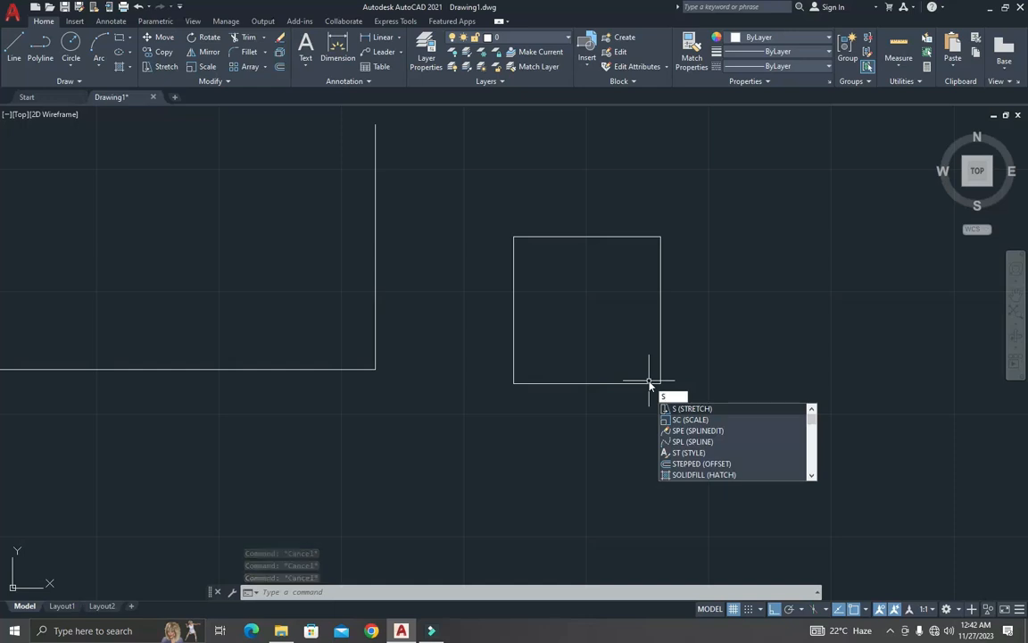
pyautogui.press('Return')
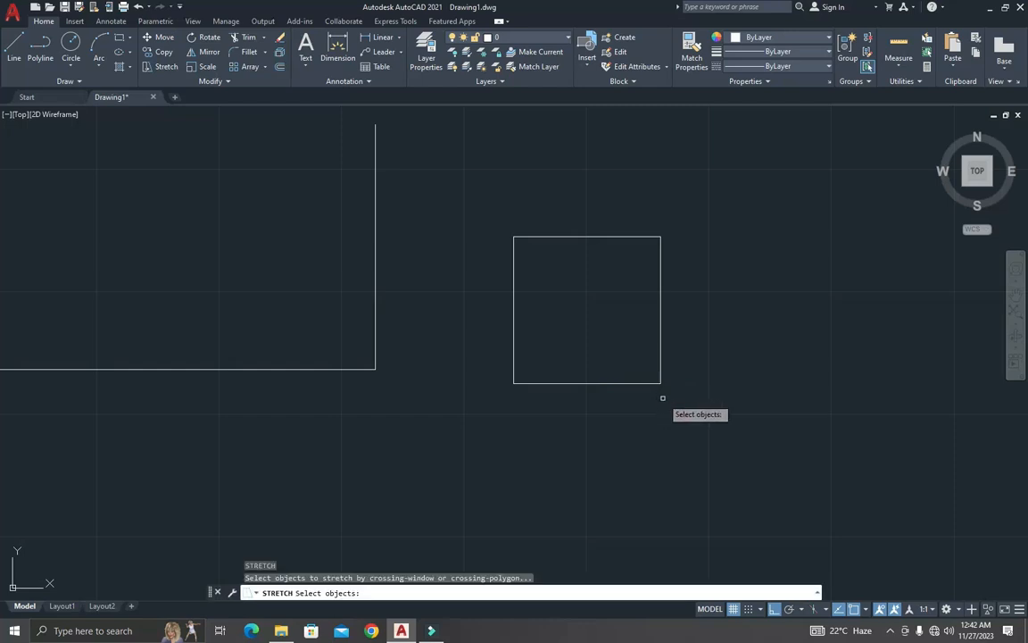
pyautogui.click(660, 383)
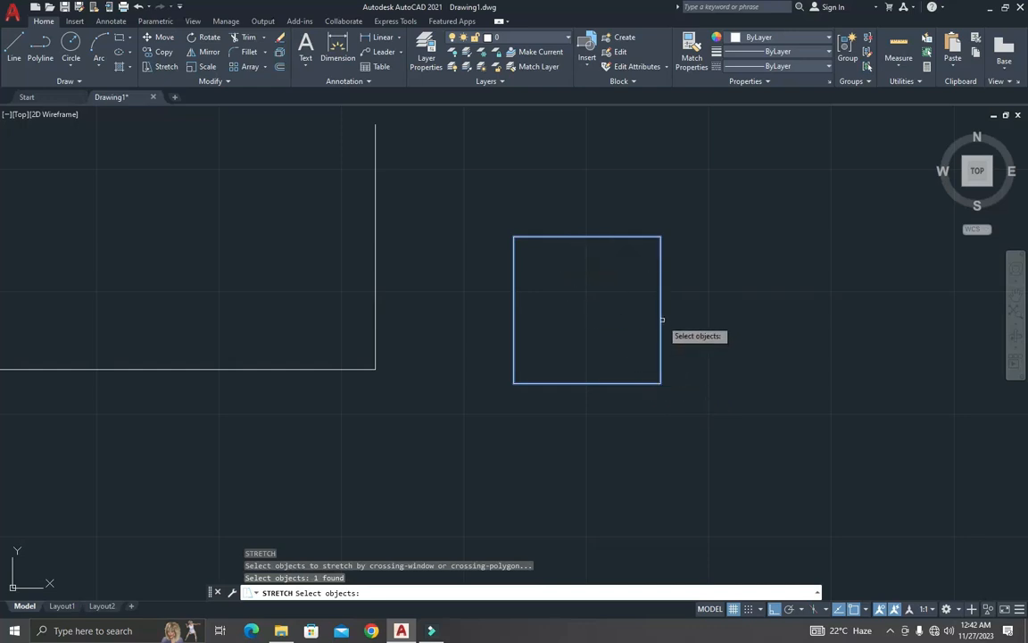
pyautogui.press('Return')
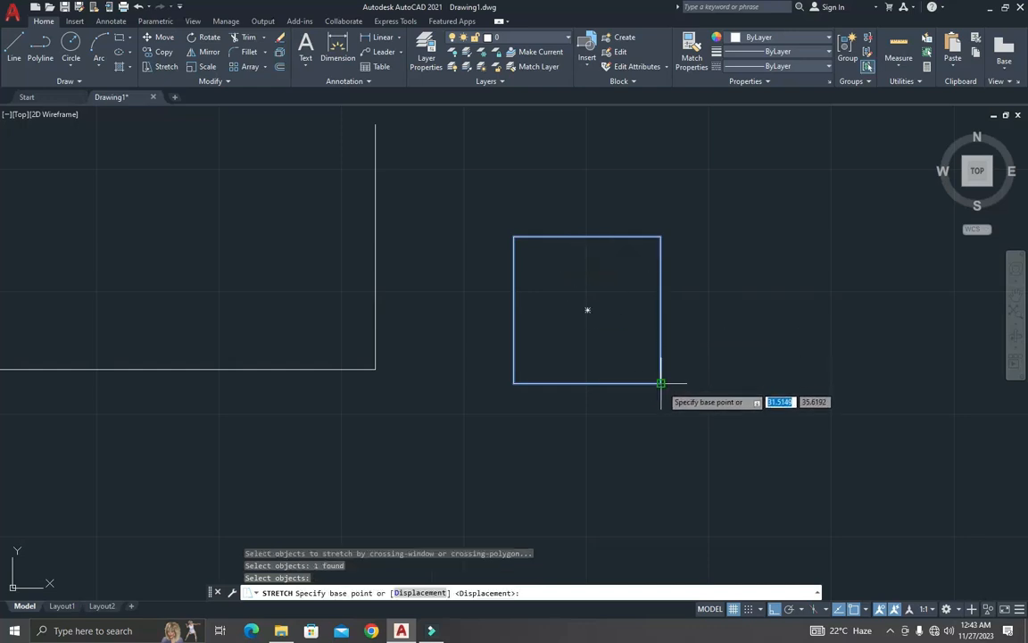
pyautogui.click(661, 384)
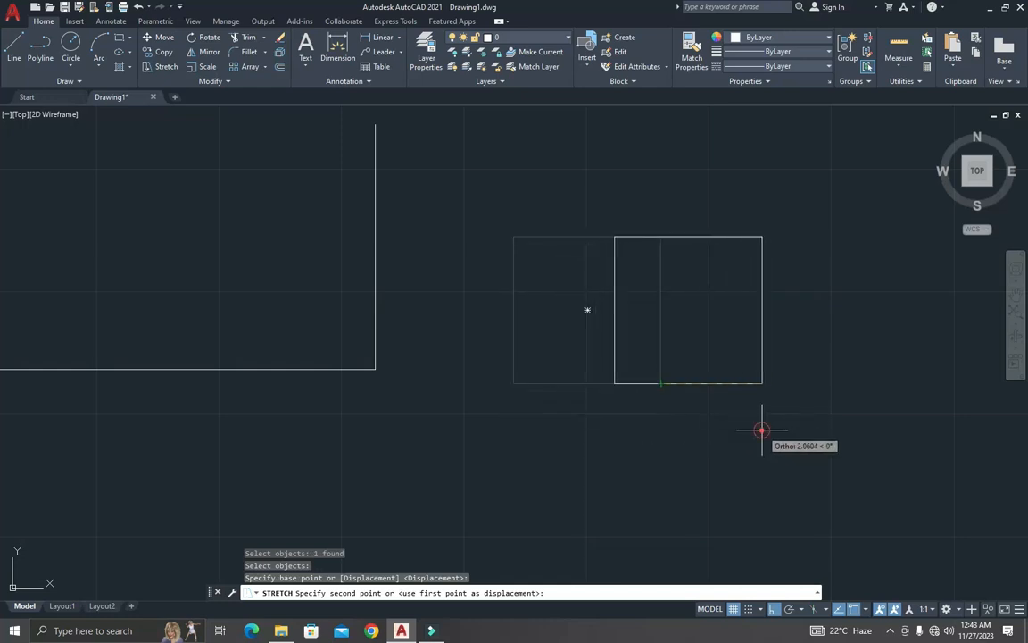
pyautogui.click(760, 429)
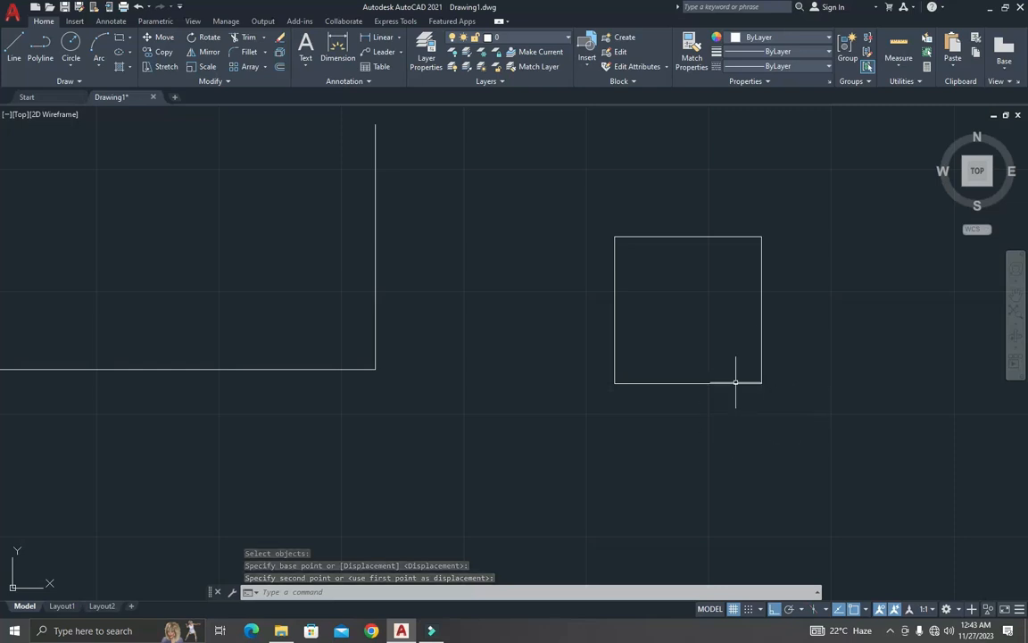
pyautogui.press('Escape')
pyautogui.press('Escape')
pyautogui.press('Escape')
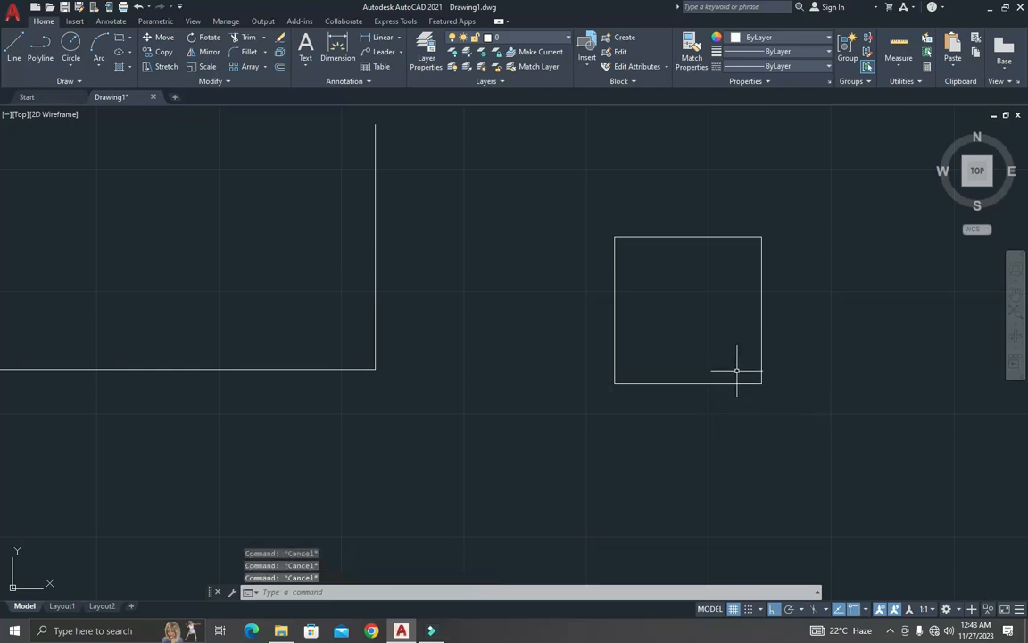
# - Stretch only the square's lower-right corner 1 unit to the right, selecting that corner with a crossing window
pyautogui.write('s')
pyautogui.press('Return')
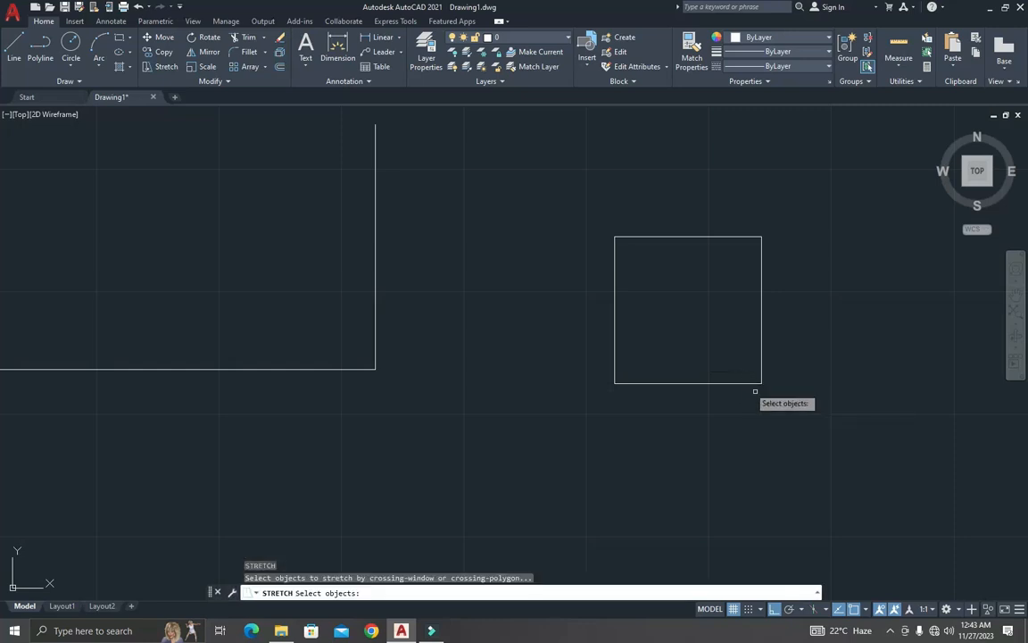
pyautogui.click(801, 423)
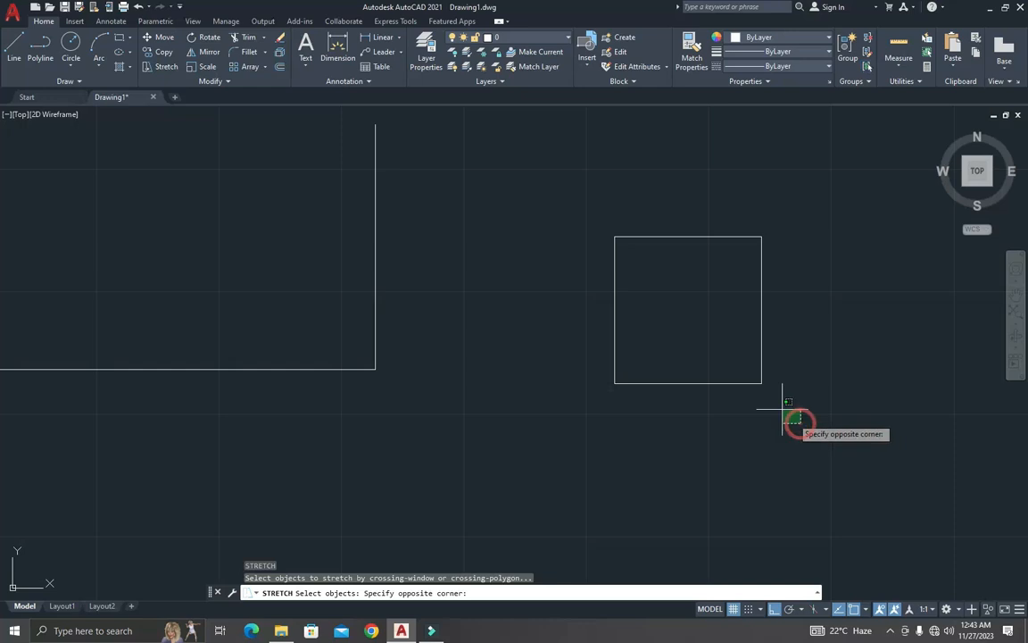
pyautogui.click(738, 348)
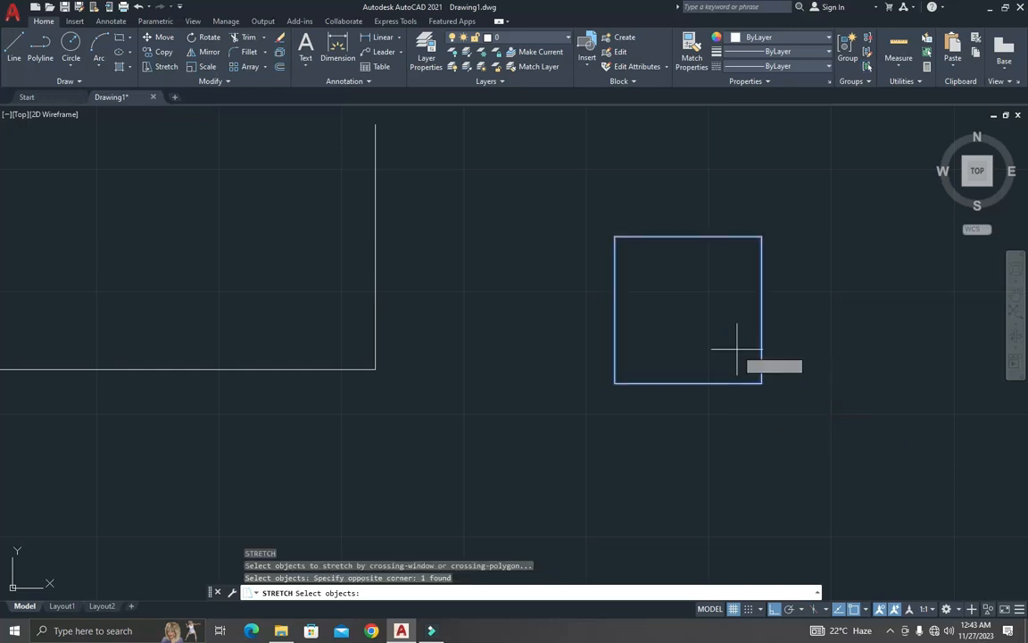
pyautogui.press('Return')
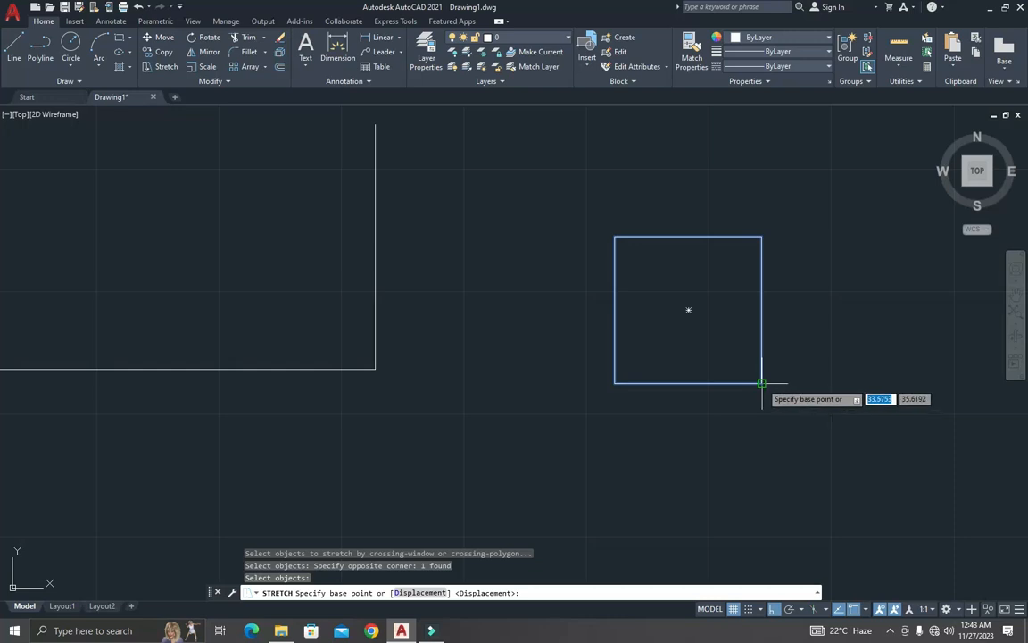
pyautogui.click(761, 383)
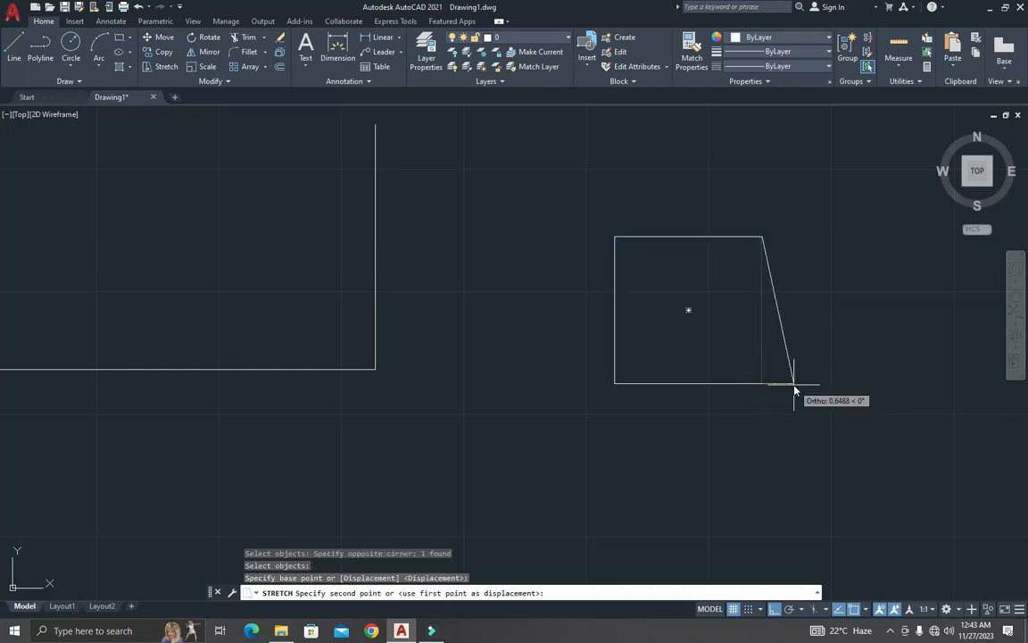
pyautogui.write('1')
pyautogui.press('Return')
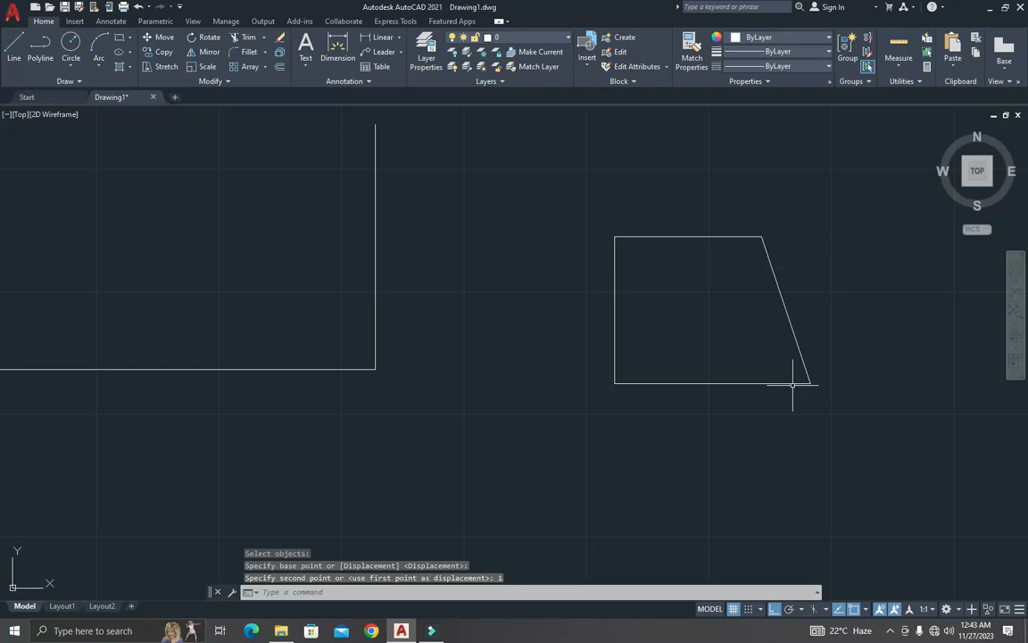
# - Stretch only the square's lower-left corner 1 unit to the left, selecting that corner with a crossing window
pyautogui.press('Return')
pyautogui.click(675, 420)
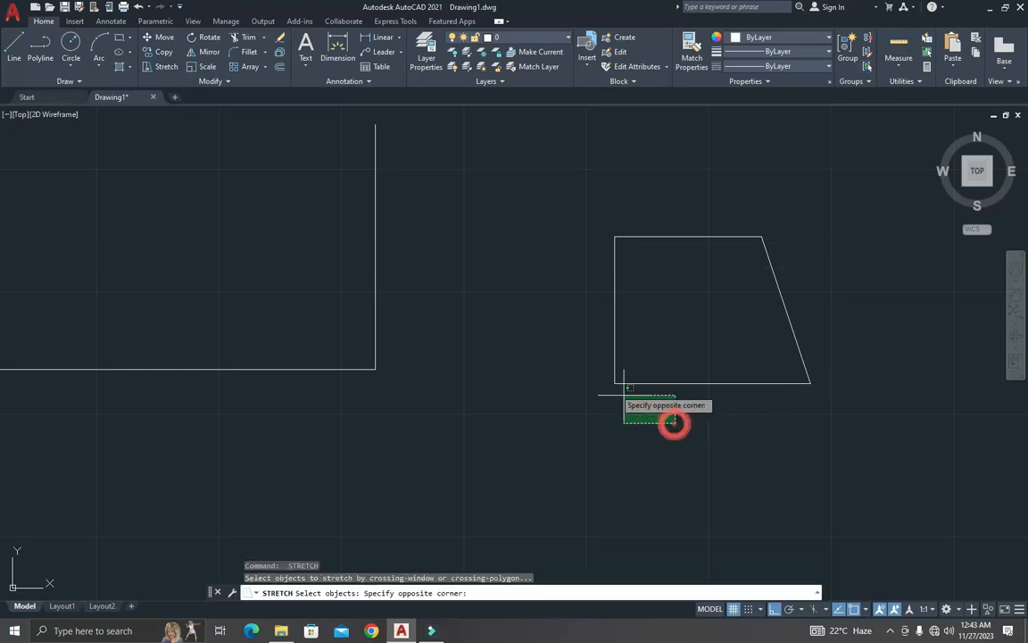
pyautogui.click(586, 366)
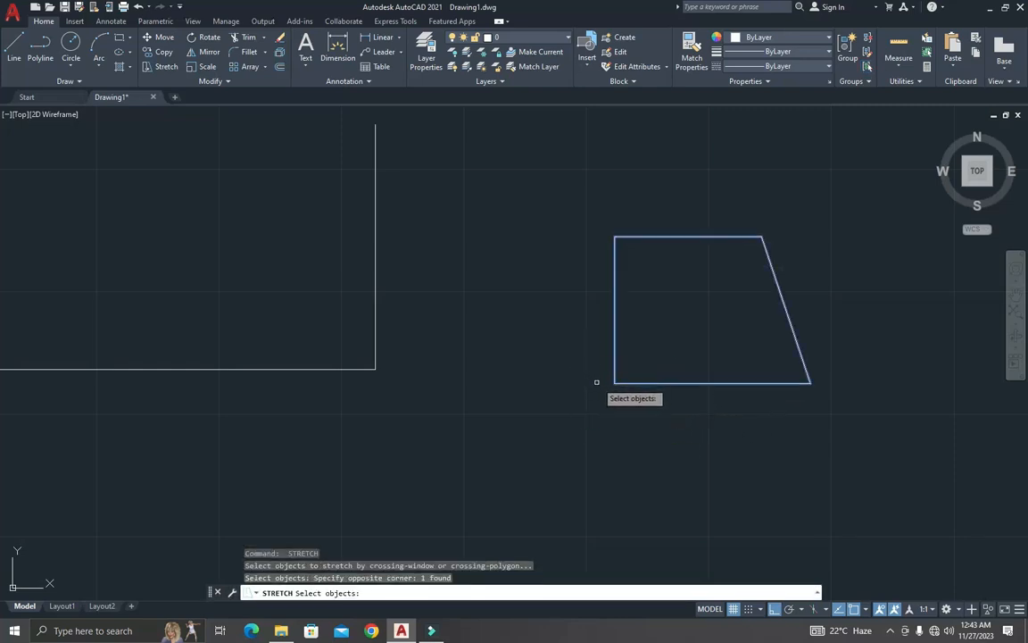
pyautogui.press('Return')
pyautogui.click(614, 383)
pyautogui.write('1')
pyautogui.press('Return')
pyautogui.scroll(-5, 659, 409)
pyautogui.scroll(5, 667, 409)
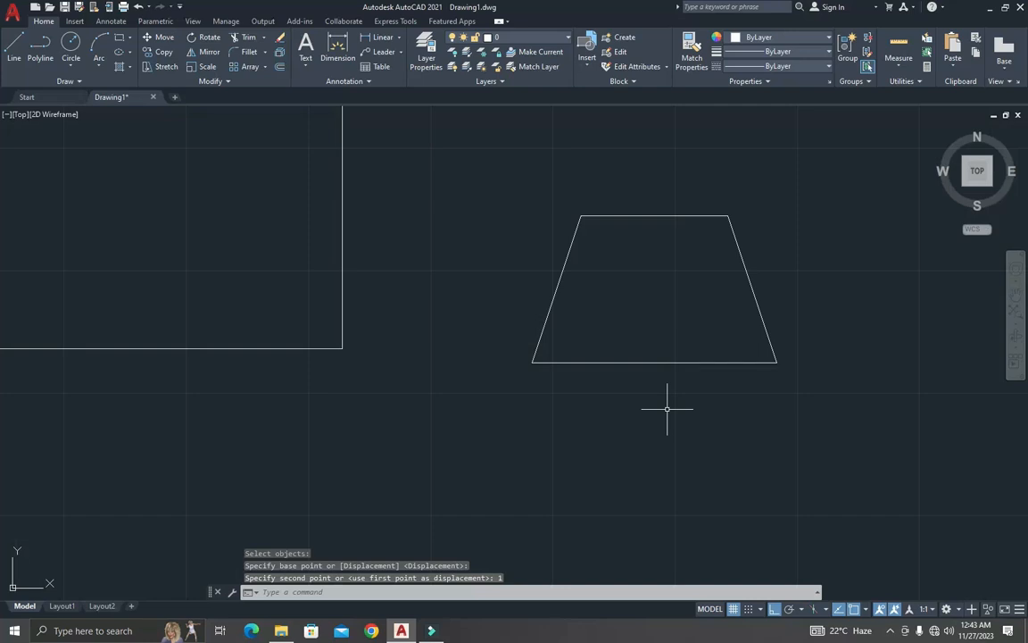
pyautogui.scroll(-5, 667, 409)
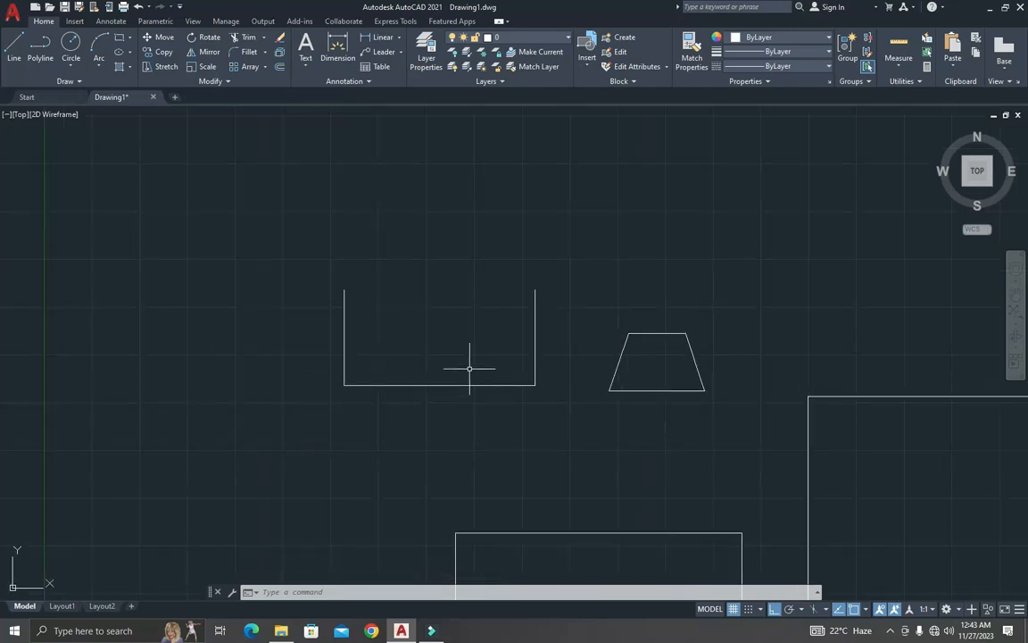
pyautogui.scroll(2, 469, 368)
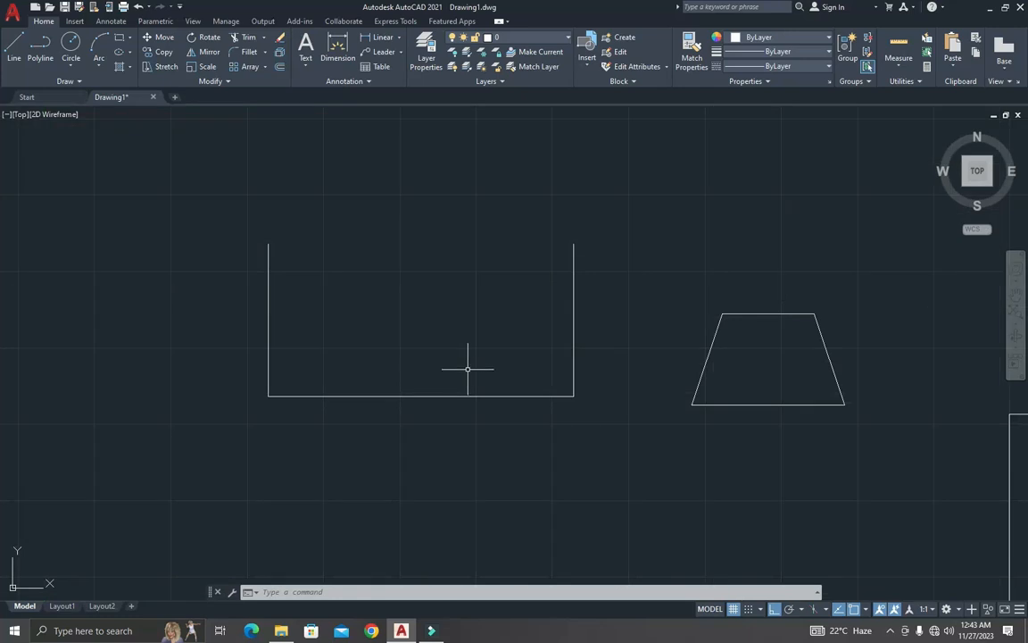
pyautogui.write('B')
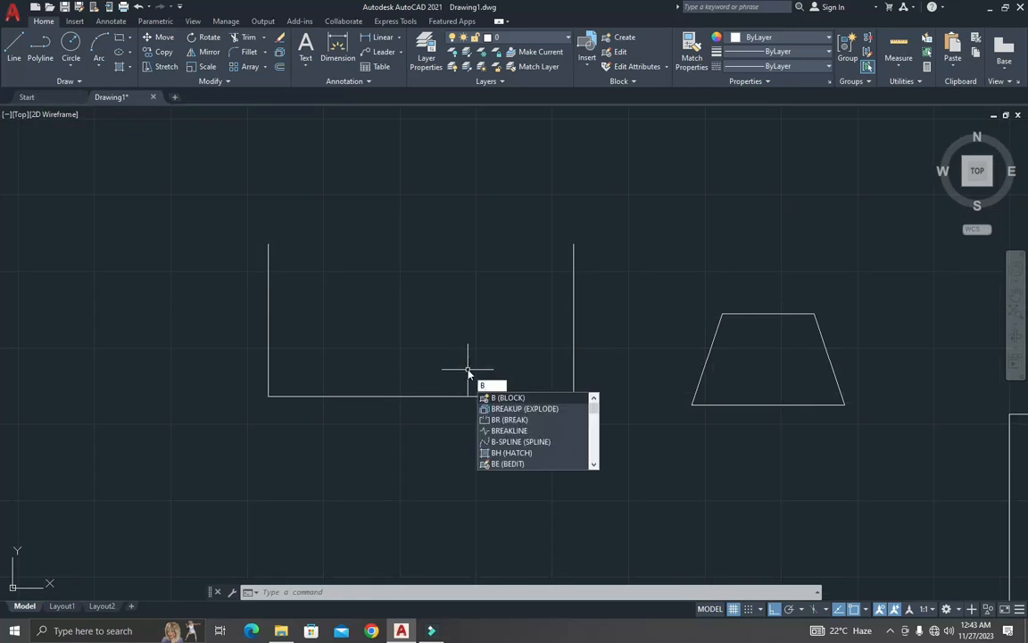
pyautogui.write('R')
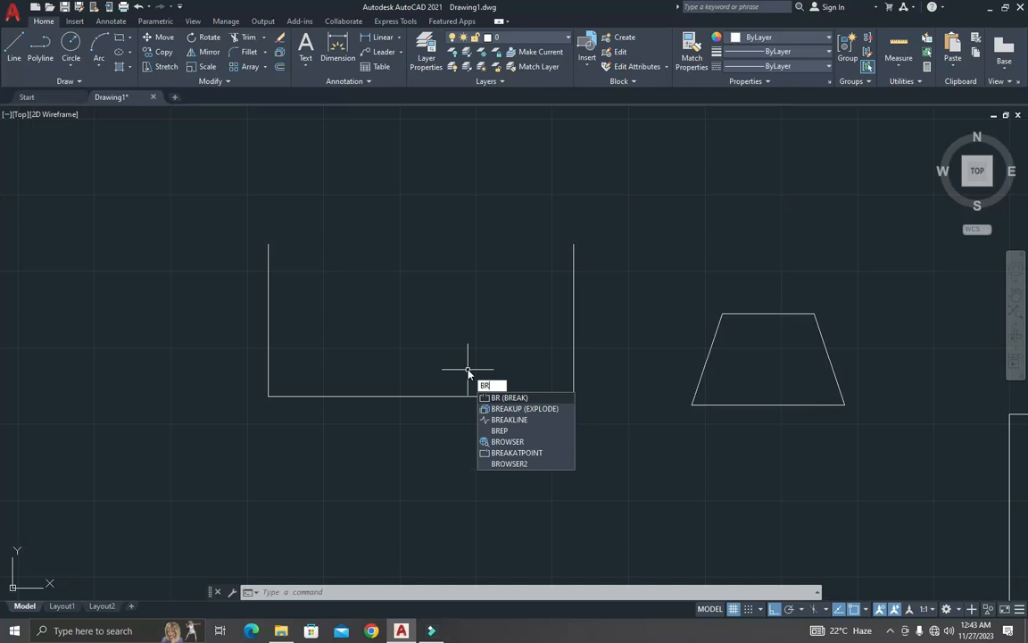
pyautogui.press('Escape')
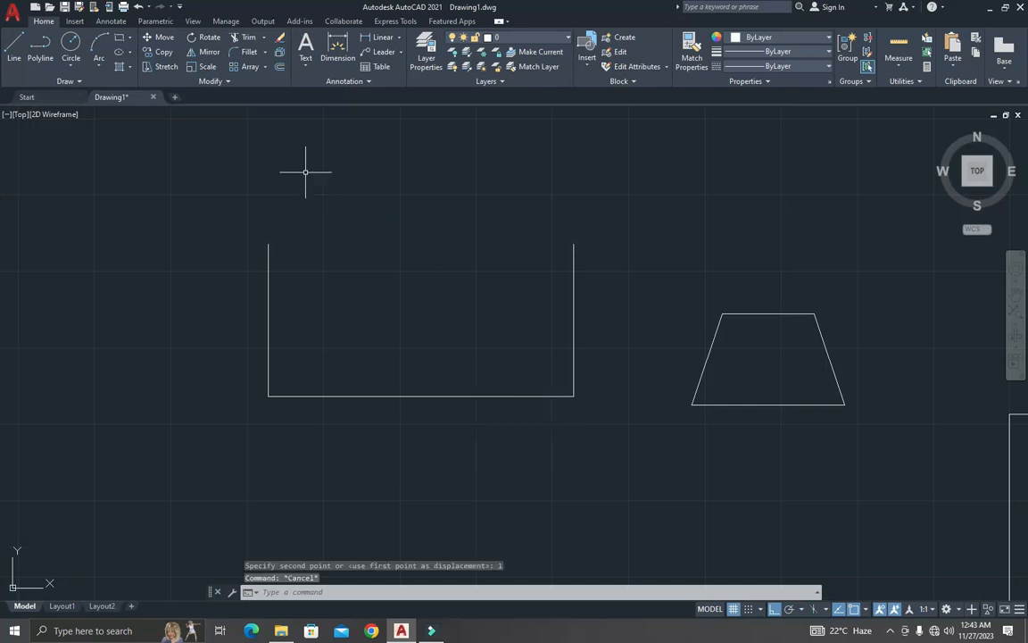
pyautogui.click(213, 81)
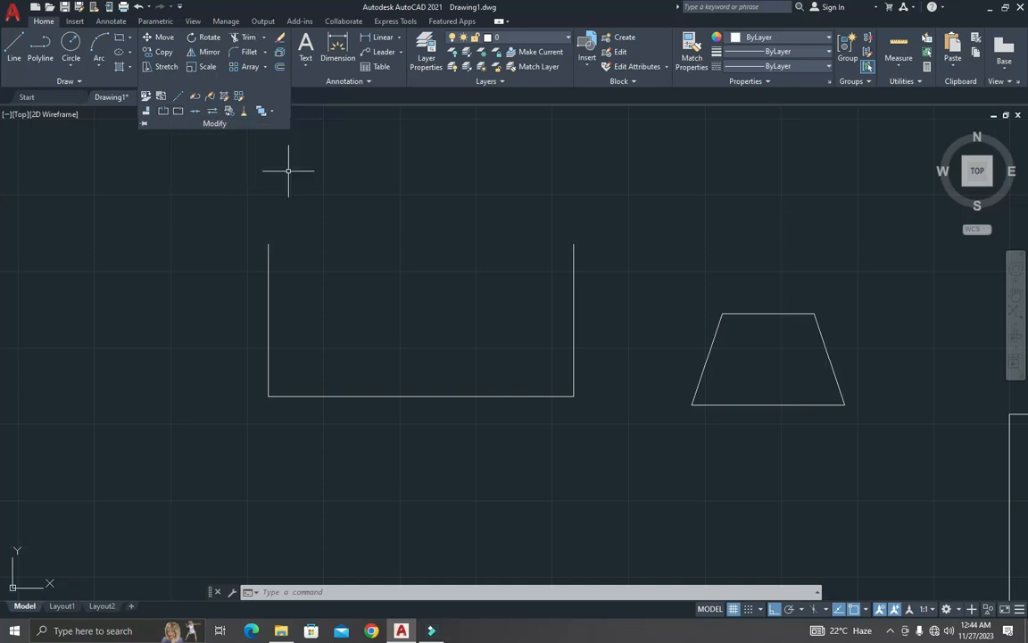
pyautogui.press('Escape')
pyautogui.press('Escape')
pyautogui.press('Escape')
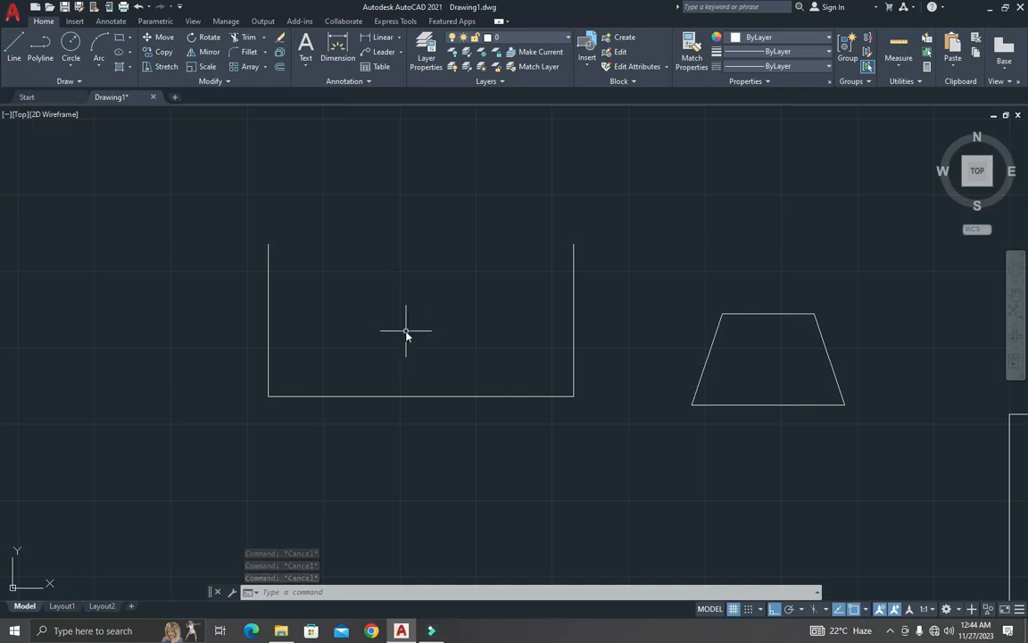
# - Break the open shape's bottom line between two picked points, removing a short piece just right of the line's left half
pyautogui.write('BR')
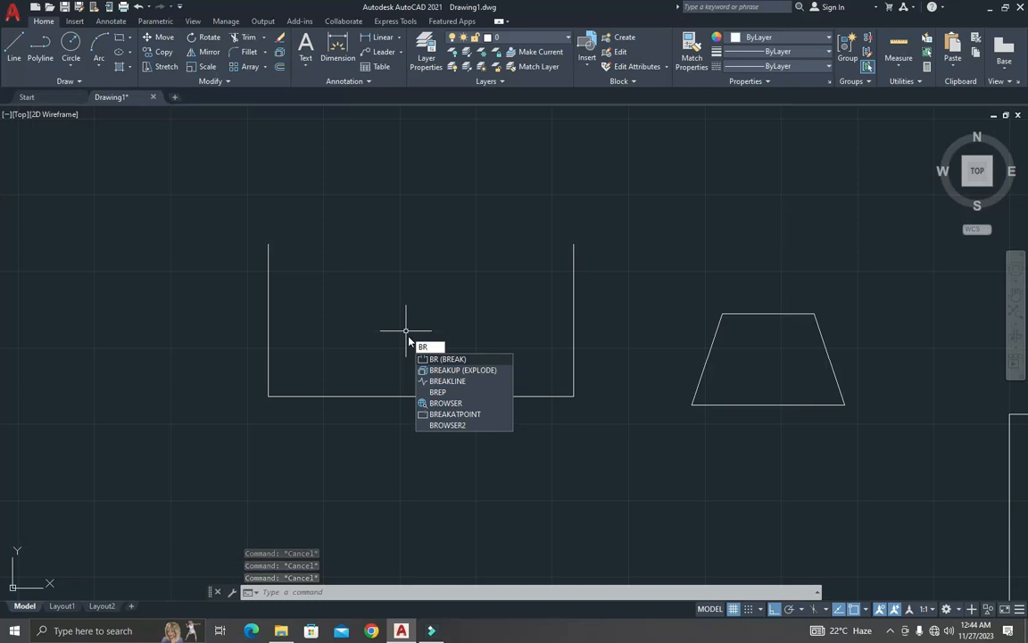
pyautogui.press('Return')
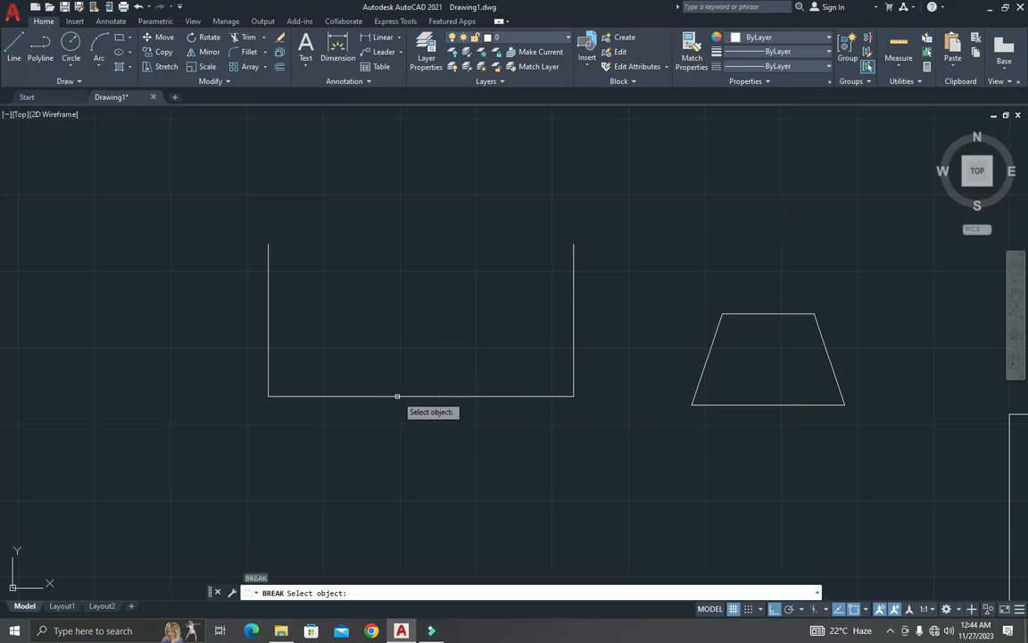
pyautogui.click(398, 395)
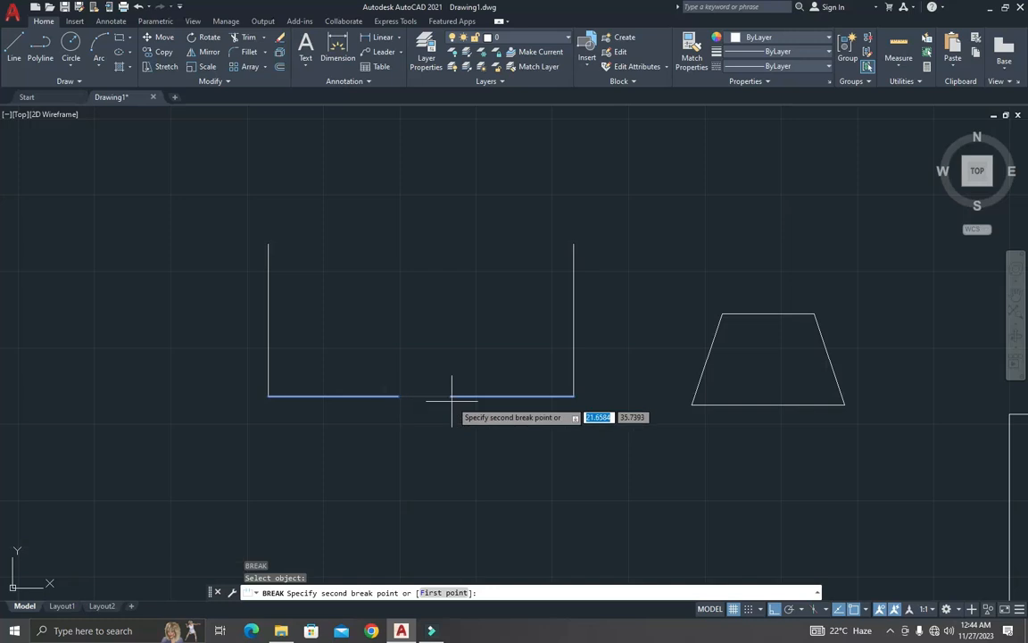
pyautogui.click(478, 395)
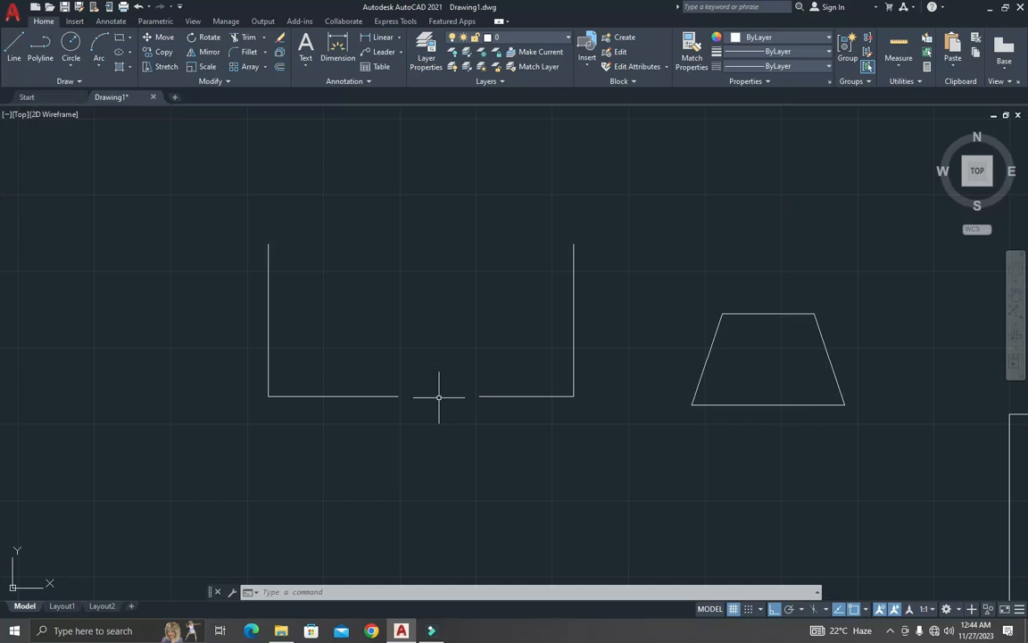
pyautogui.press('Escape')
pyautogui.press('Escape')
# - Draw a three-point arc bulging upward above the open shape, with Ortho mode turned off
pyautogui.write('ar')
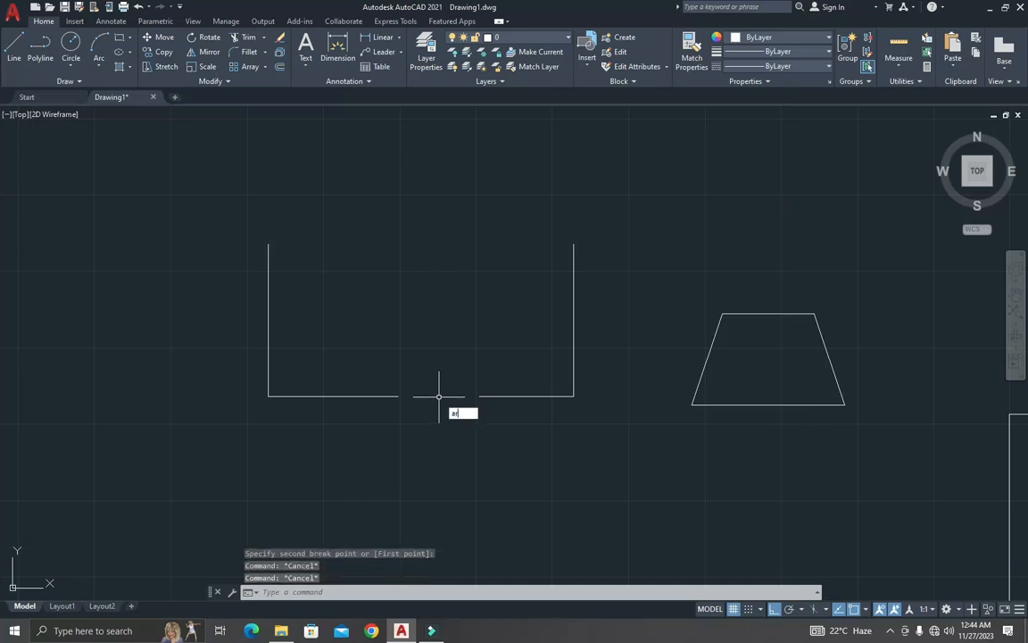
pyautogui.write('c')
pyautogui.press('Return')
pyautogui.scroll(-4, 343, 311)
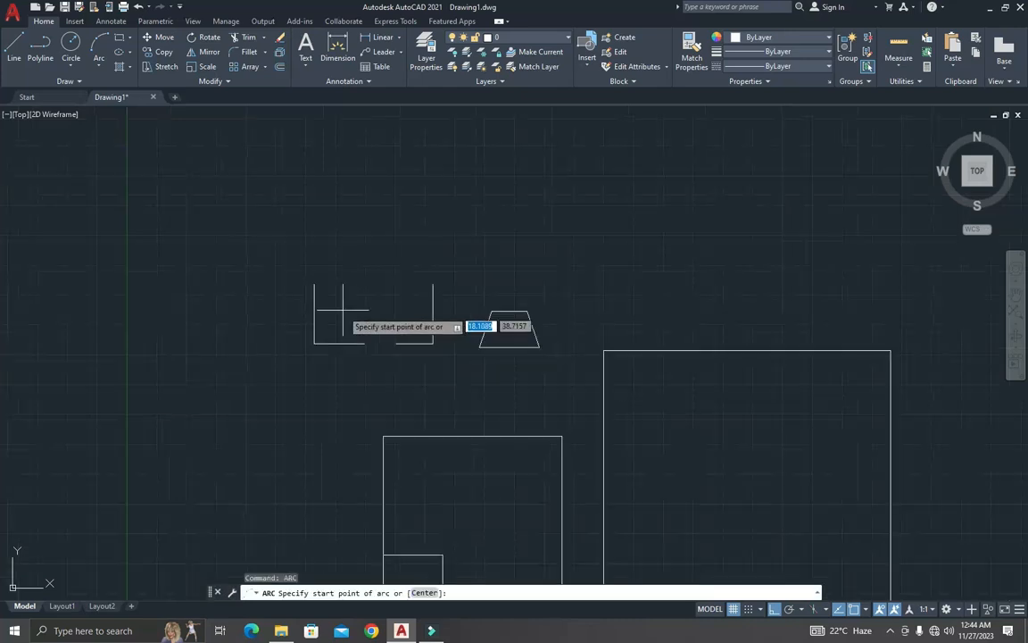
pyautogui.click(363, 258)
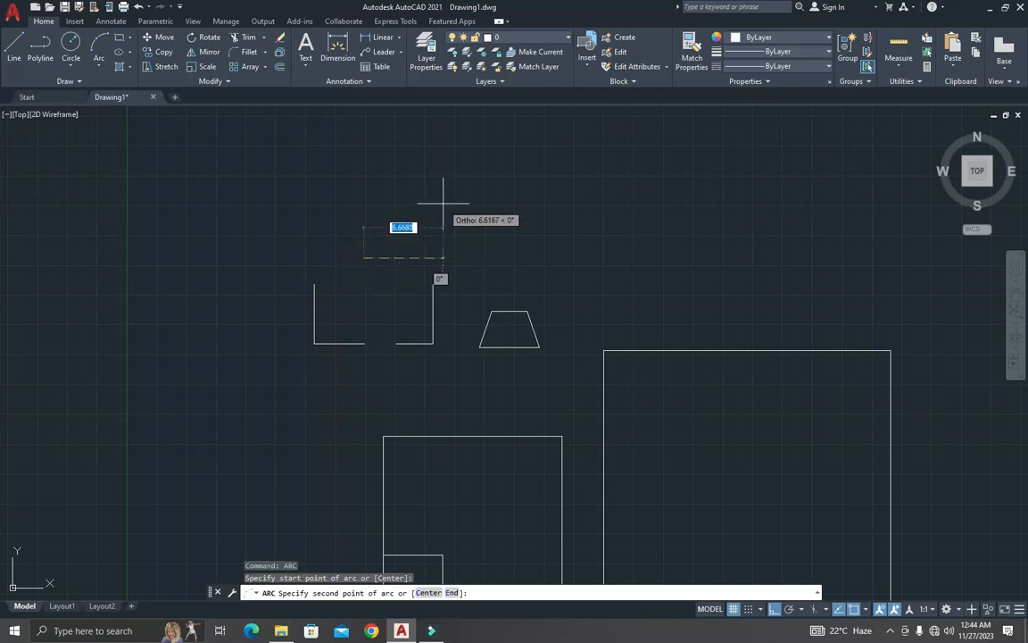
pyautogui.press('F8')
pyautogui.click(427, 171)
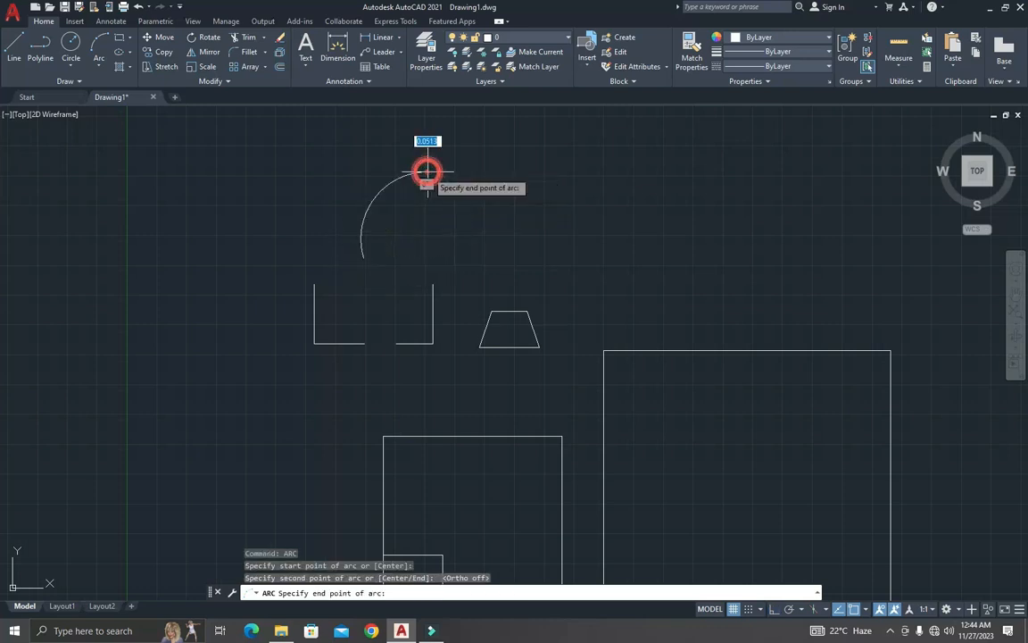
pyautogui.click(490, 204)
pyautogui.press('Escape')
pyautogui.scroll(4, 404, 165)
pyautogui.press('Escape')
pyautogui.press('Escape')
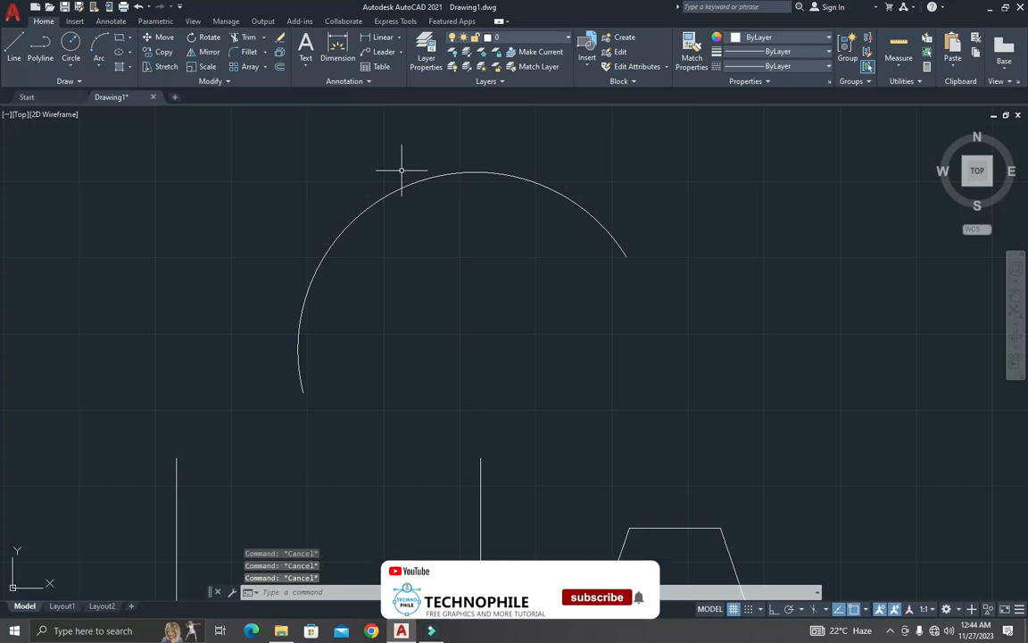
# - Break the arc from near its crown to a point on its right side, and select both remaining pieces to check them
pyautogui.write('br')
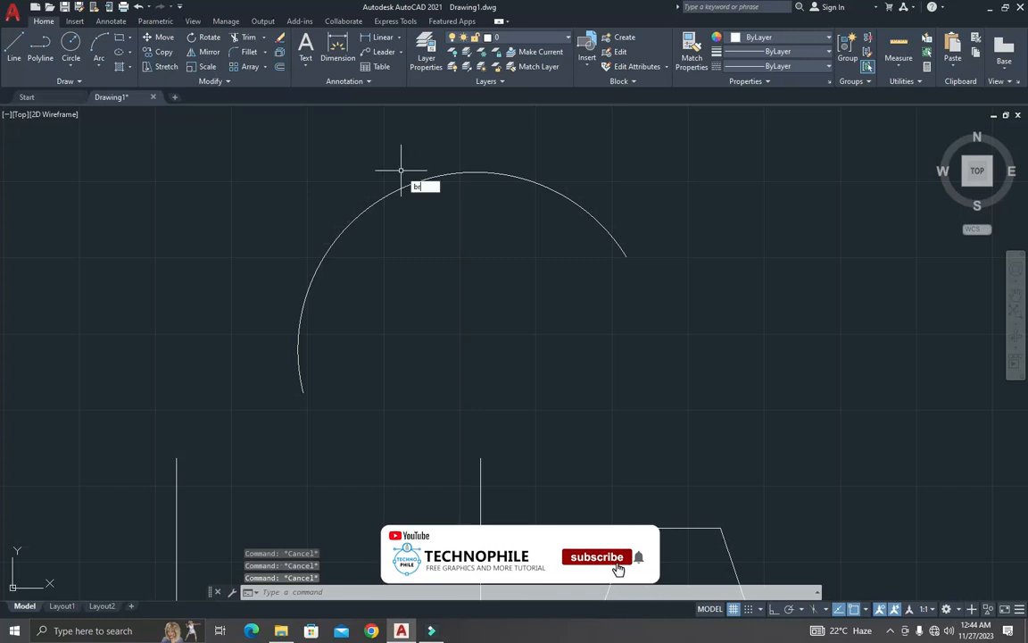
pyautogui.press('Return')
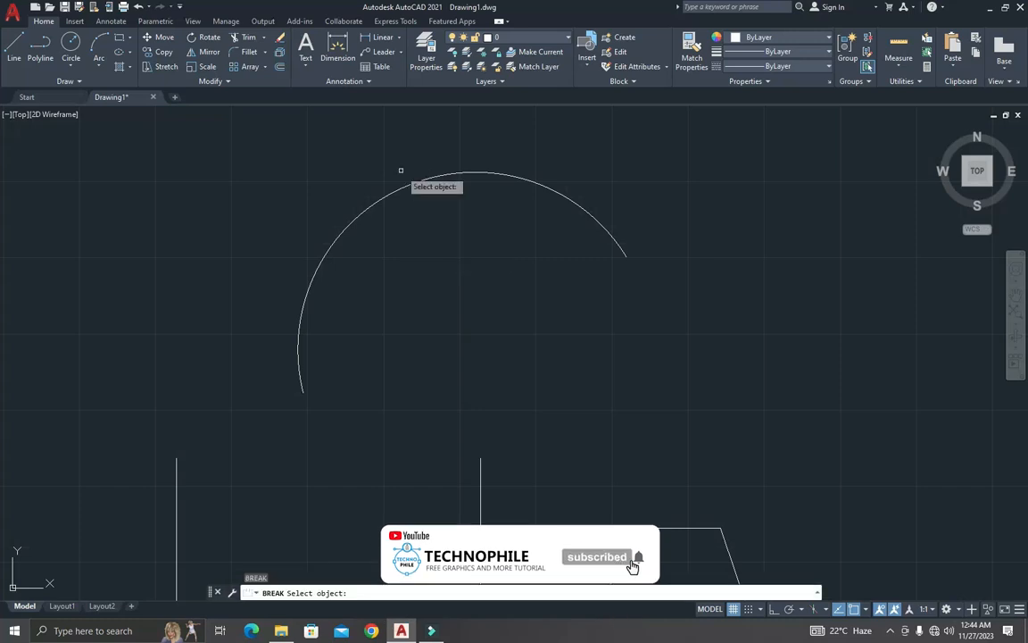
pyautogui.click(454, 173)
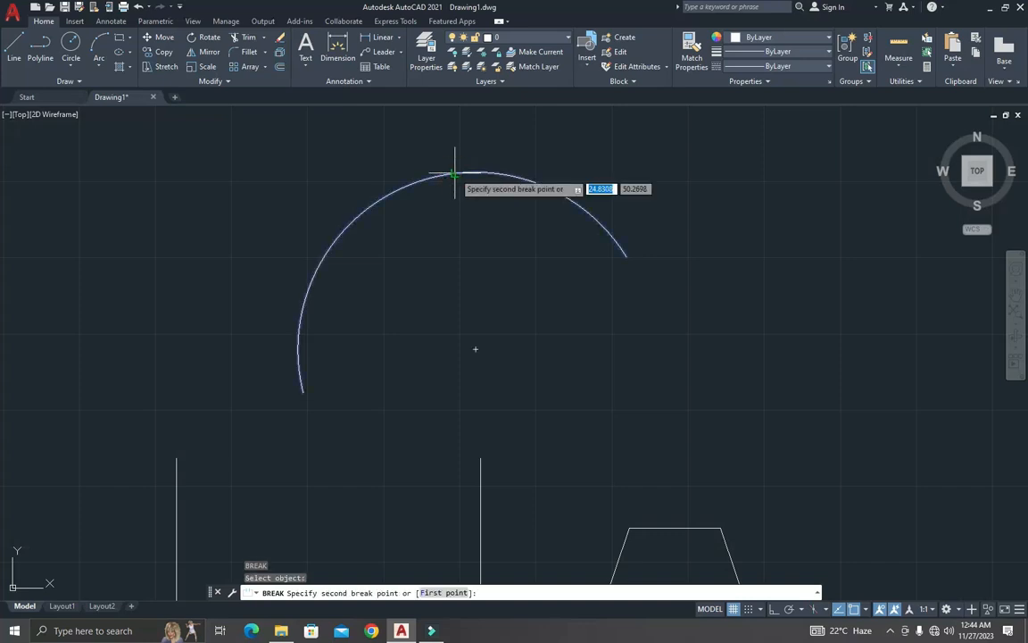
pyautogui.click(574, 205)
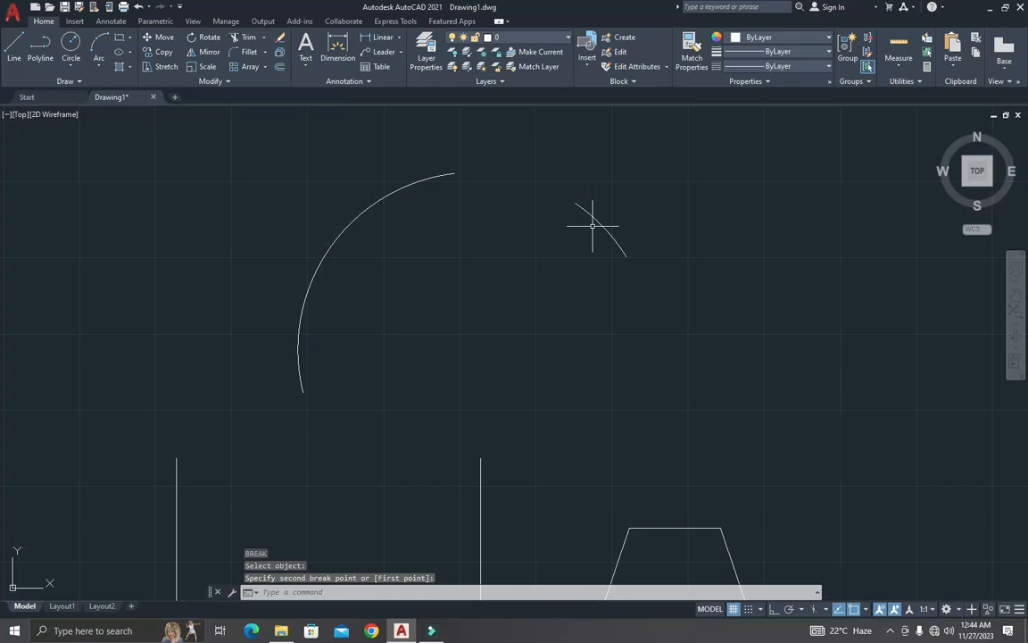
pyautogui.click(598, 223)
pyautogui.click(596, 224)
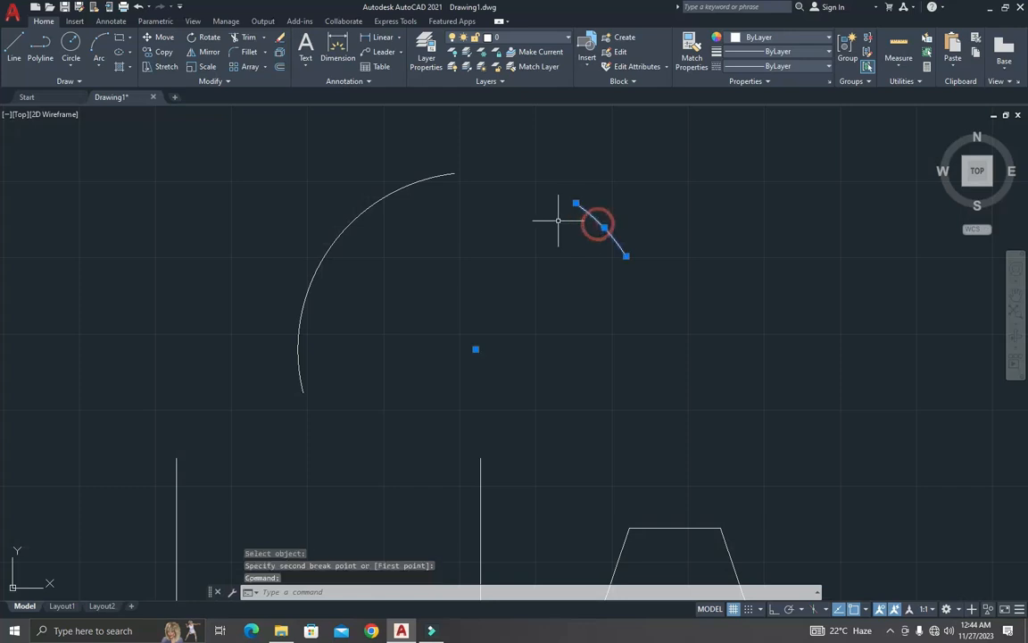
pyautogui.click(381, 200)
pyautogui.press('Escape')
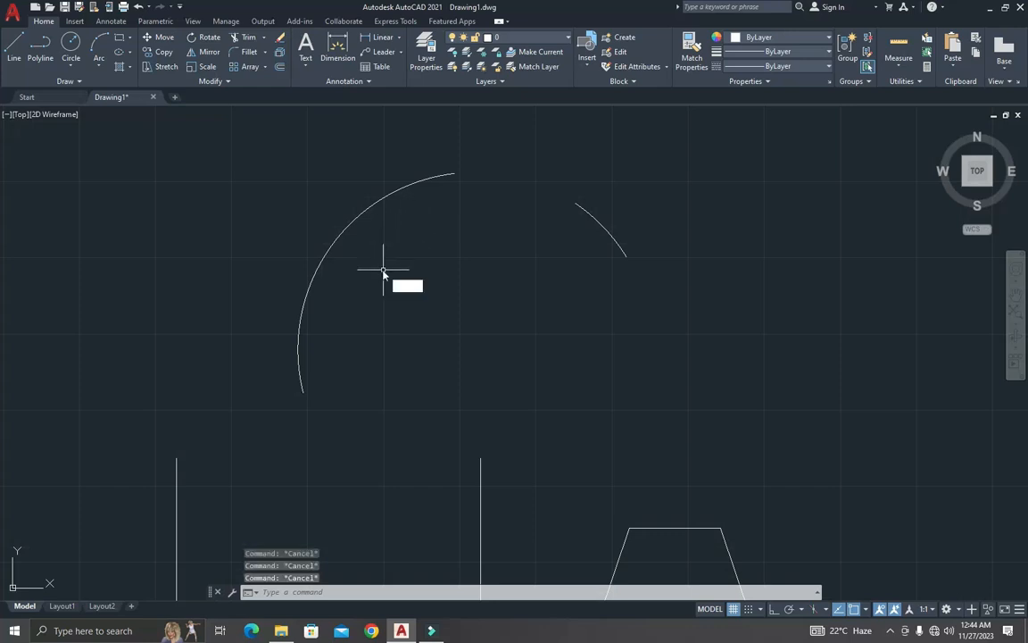
# - Draw a single horizontal line below the broken arc's right side, with Ortho mode turned on
pyautogui.write('l')
pyautogui.press('Return')
pyautogui.click(471, 386)
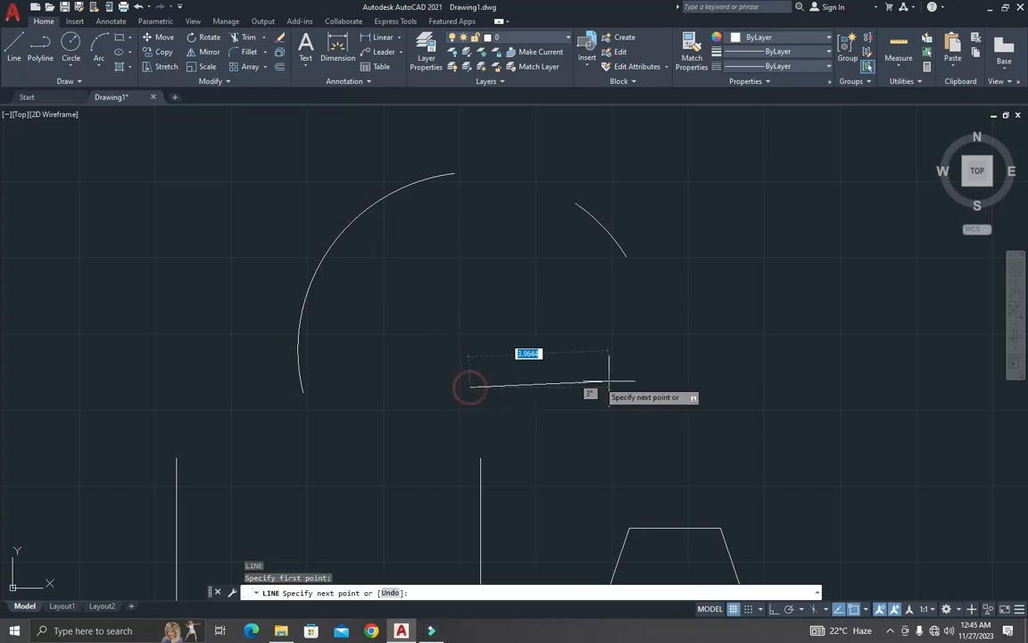
pyautogui.press('F8')
pyautogui.click(705, 386)
pyautogui.press('Escape')
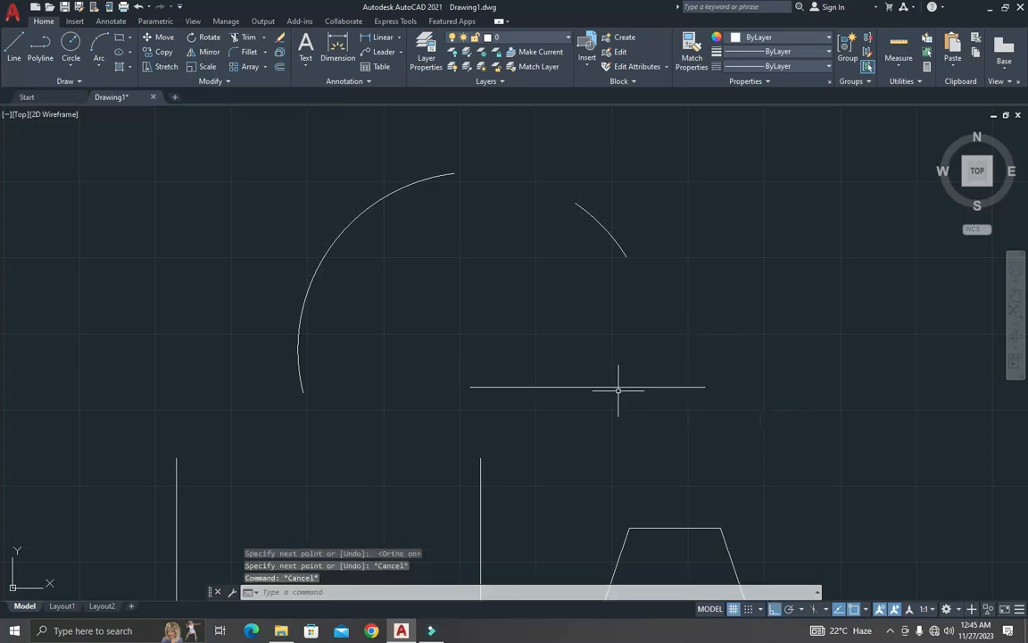
# - Split the new horizontal line slightly right of its midpoint with Break at Point, leaving no gap
pyautogui.click(581, 387)
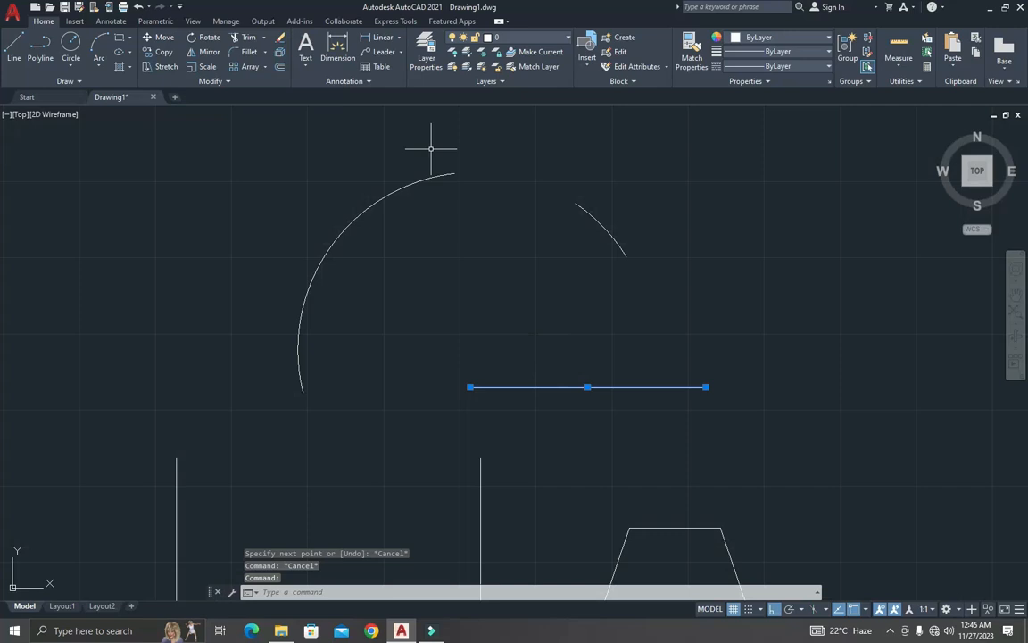
pyautogui.click(210, 84)
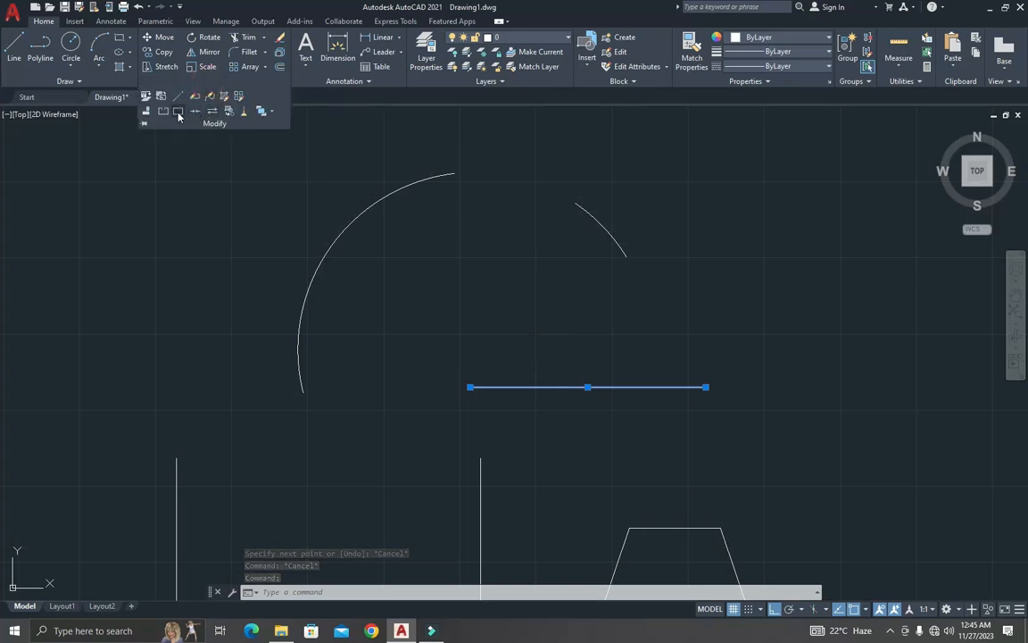
pyautogui.click(178, 111)
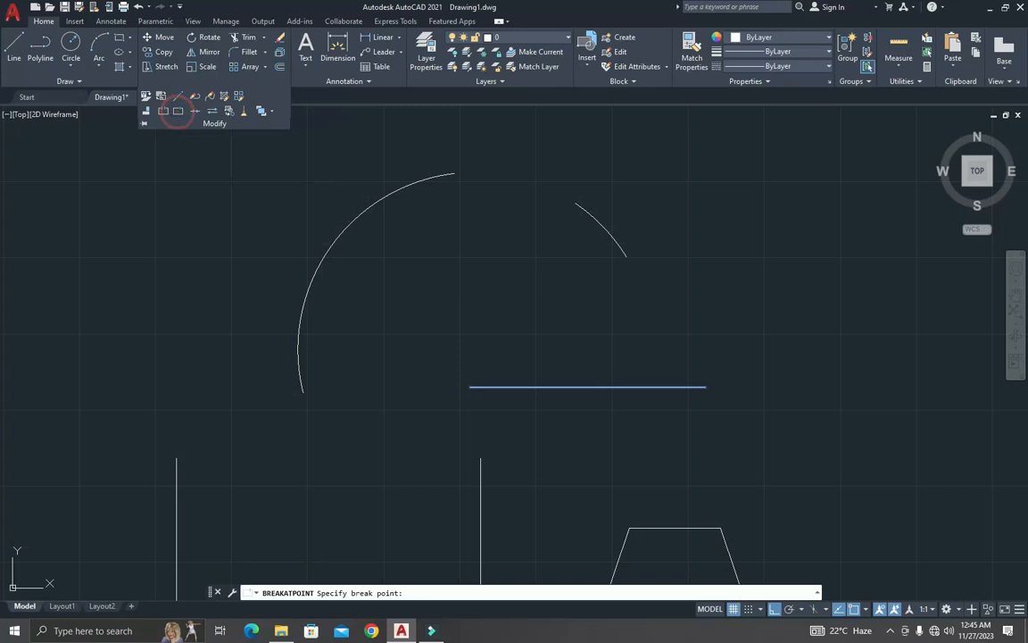
pyautogui.click(600, 386)
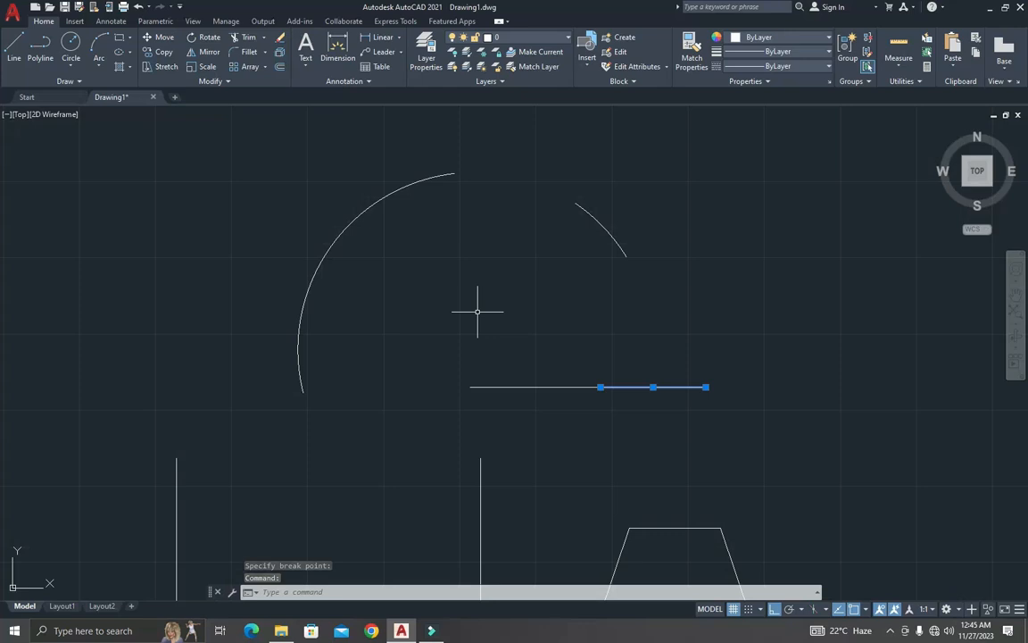
pyautogui.press('Escape')
pyautogui.press('Escape')
pyautogui.press('Escape')
# - Draw another single horizontal line in the empty area to the right of the arc and the split line
pyautogui.scroll(-4, 478, 312)
pyautogui.scroll(5, 733, 313)
pyautogui.scroll(-4, 735, 309)
pyautogui.scroll(4, 796, 301)
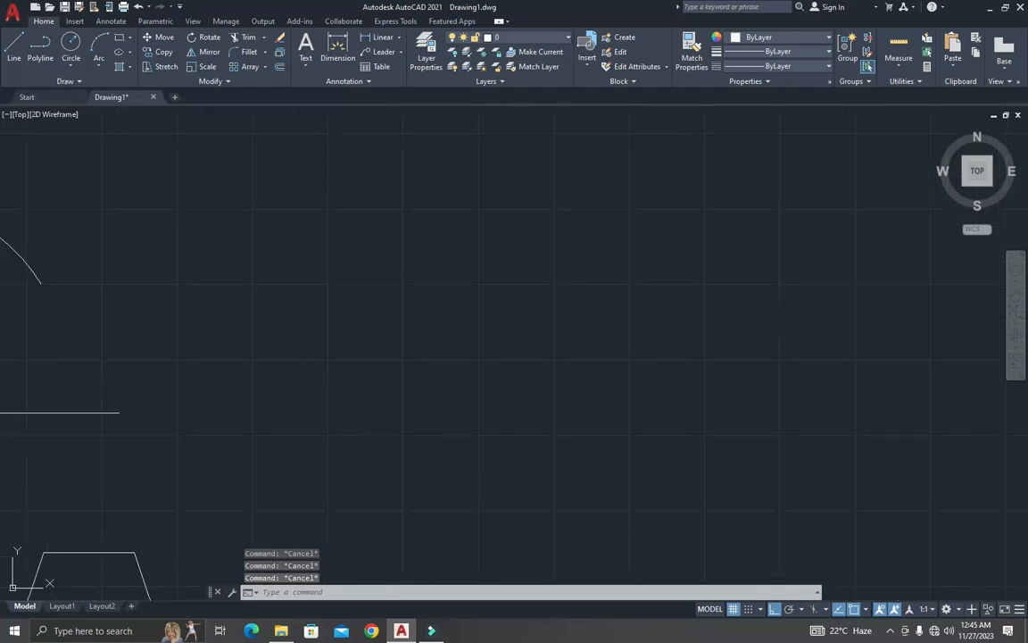
pyautogui.write('l')
pyautogui.press('Return')
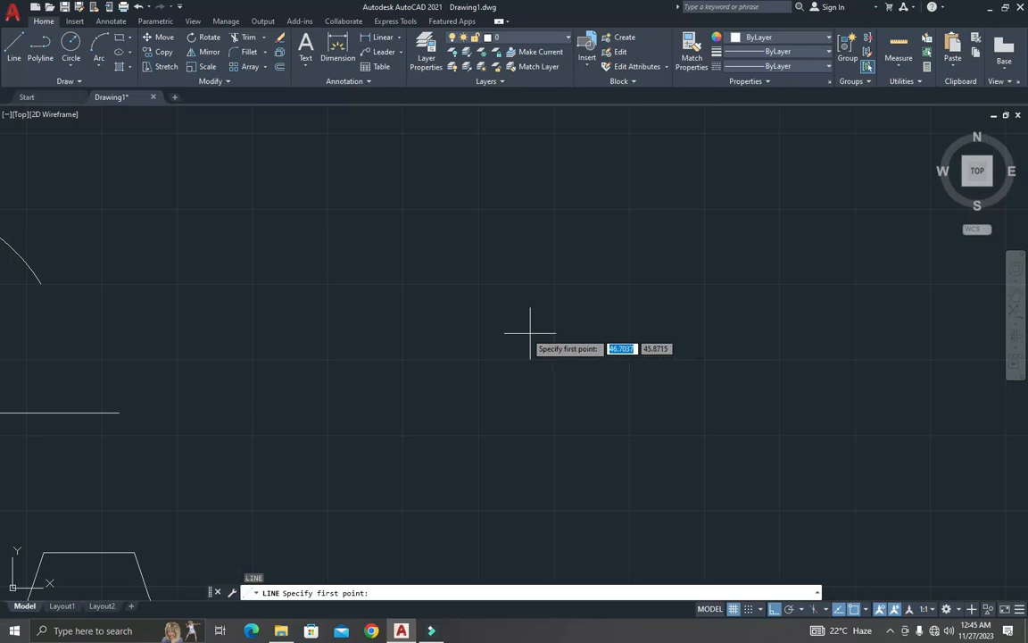
pyautogui.click(391, 321)
pyautogui.click(629, 332)
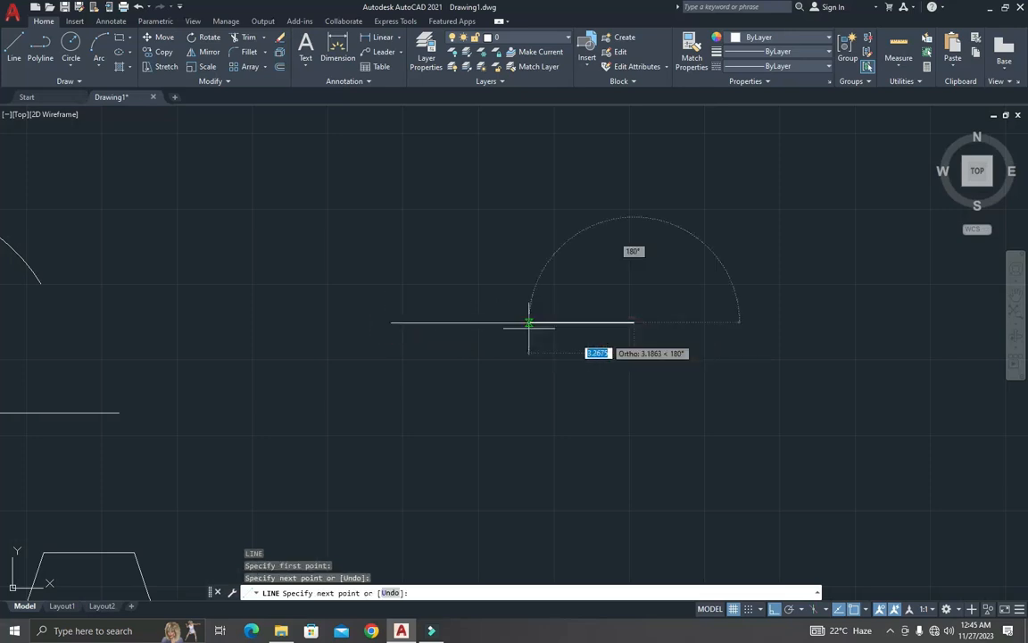
pyautogui.press('Escape')
pyautogui.press('Escape')
pyautogui.press('Escape')
pyautogui.scroll(2, 540, 323)
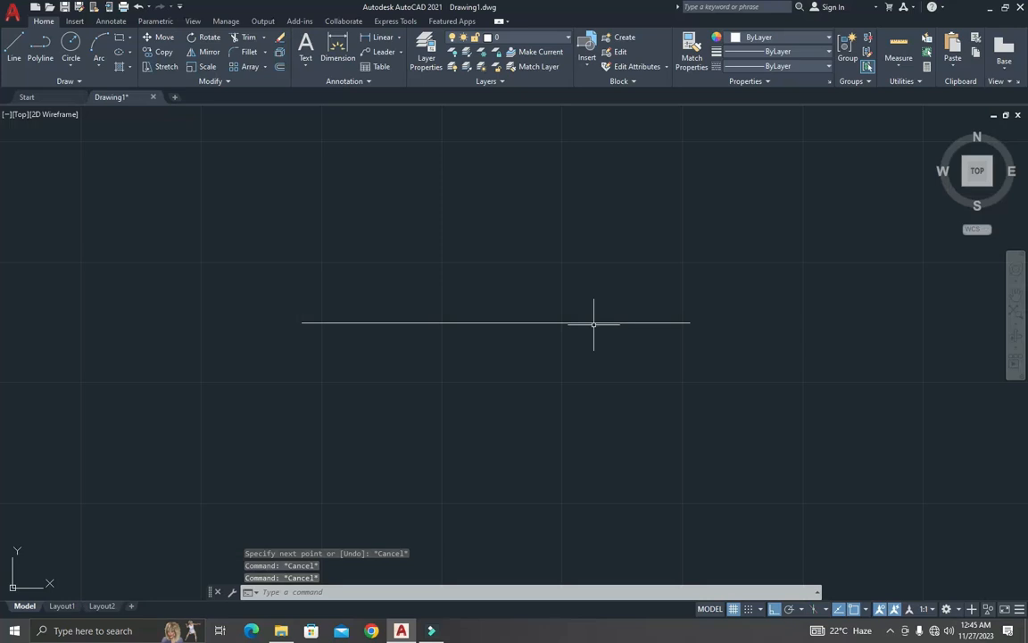
# - Add a breakline symbol with Breakline along the new horizontal line, from right of its midpoint, placing the zigzag near the second point
pyautogui.write('BR')
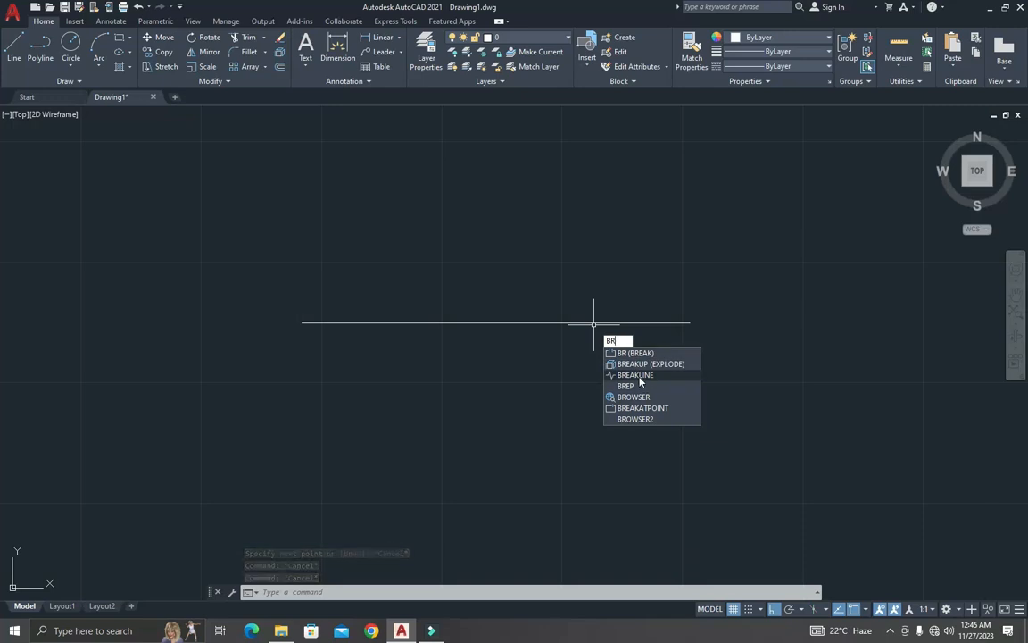
pyautogui.click(640, 376)
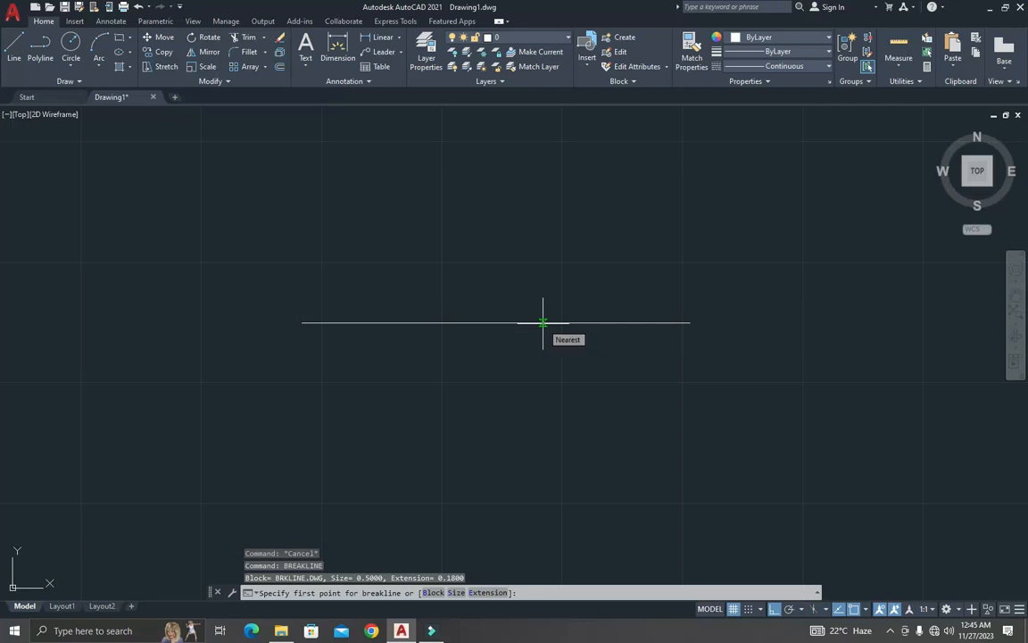
pyautogui.click(543, 322)
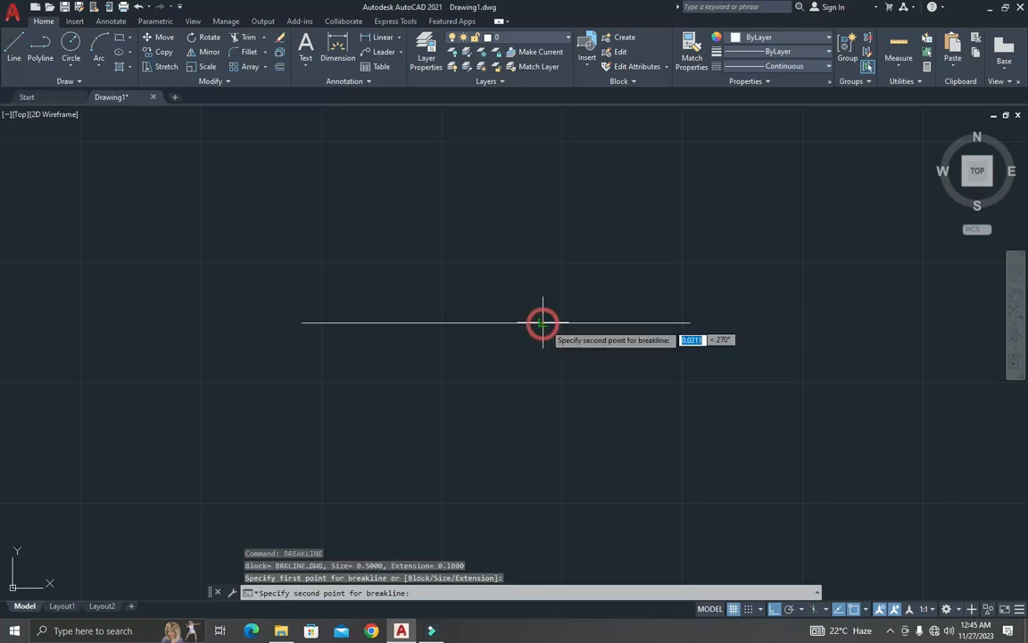
pyautogui.click(611, 322)
pyautogui.click(612, 284)
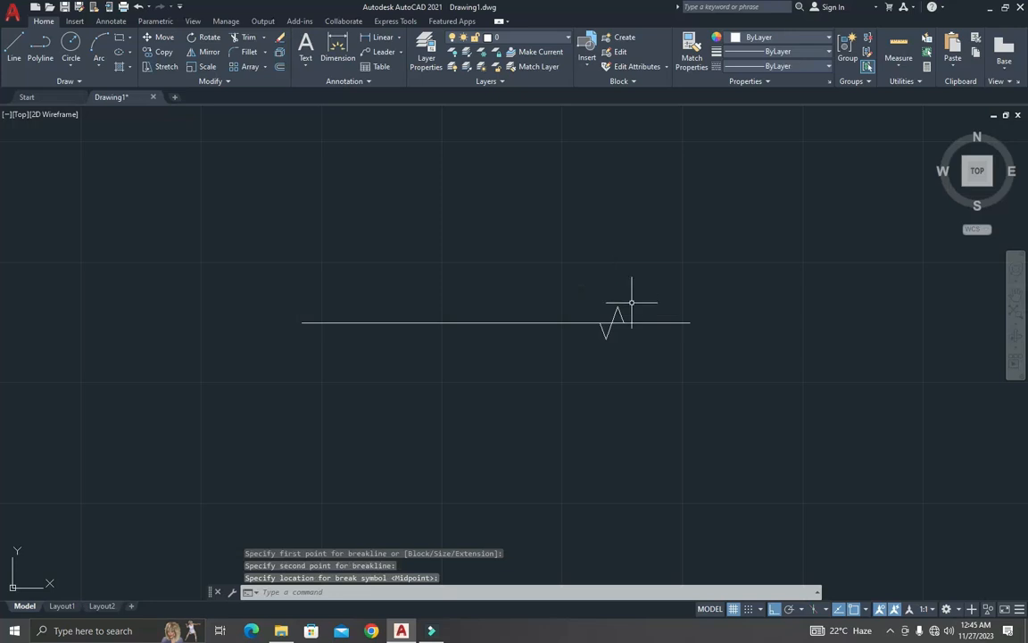
# - Trim the two straight line segments that run through the zigzag of the break symbol
pyautogui.scroll(4, 604, 326)
pyautogui.press('Escape')
pyautogui.write('tr')
pyautogui.press('Return')
pyautogui.click(638, 317)
pyautogui.click(614, 317)
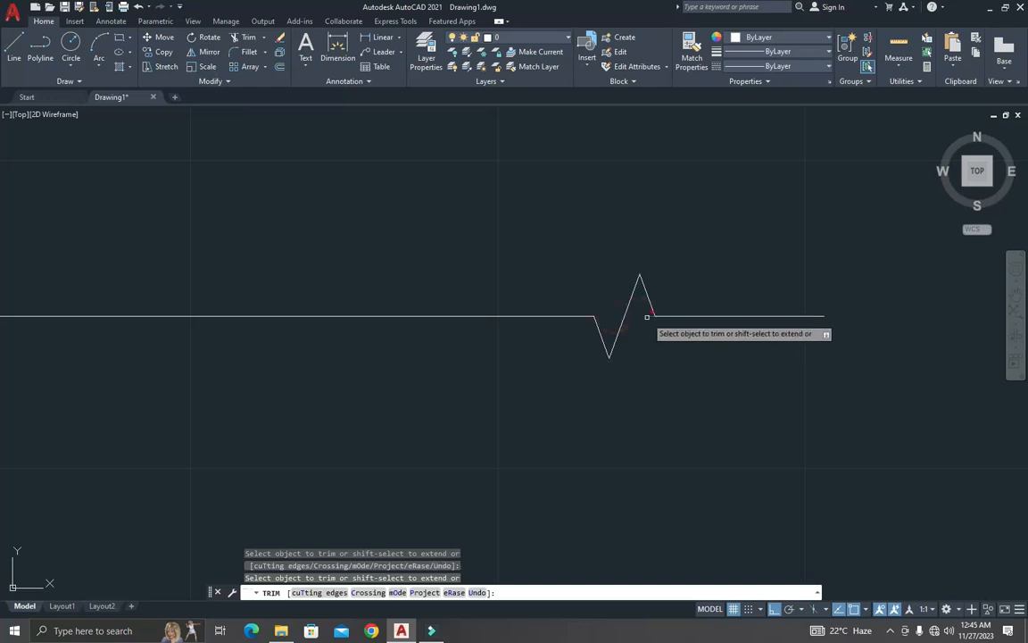
pyautogui.press('Escape')
pyautogui.scroll(-3, 645, 327)
pyautogui.scroll(4, 647, 347)
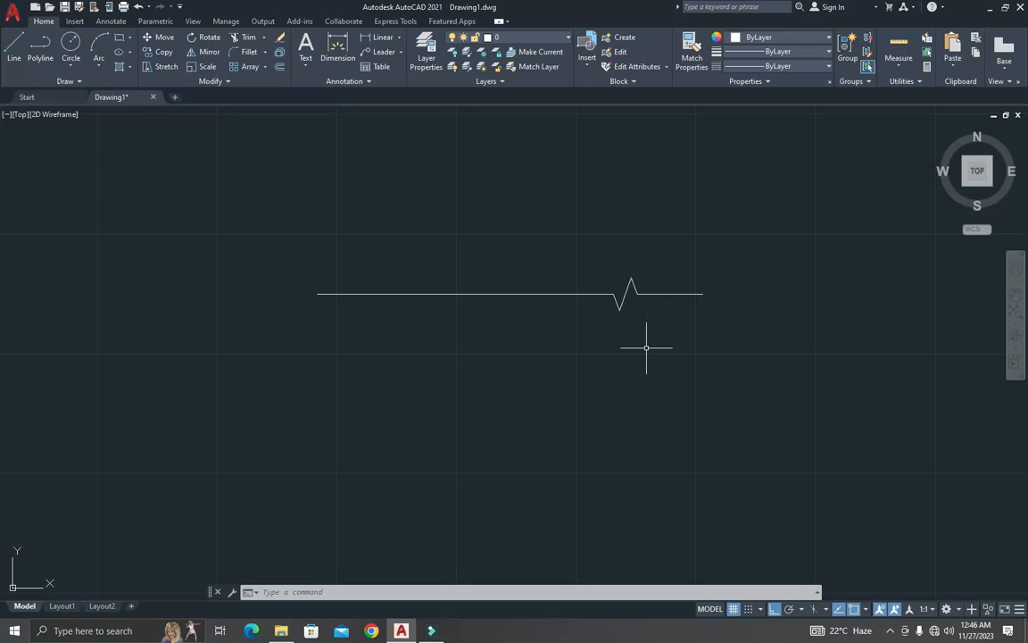
pyautogui.press('Escape')
pyautogui.press('Escape')
pyautogui.press('Escape')
# - Draw a circle to the right of the breakline, above the large rectangle's upper right corner
pyautogui.scroll(-8, 604, 322)
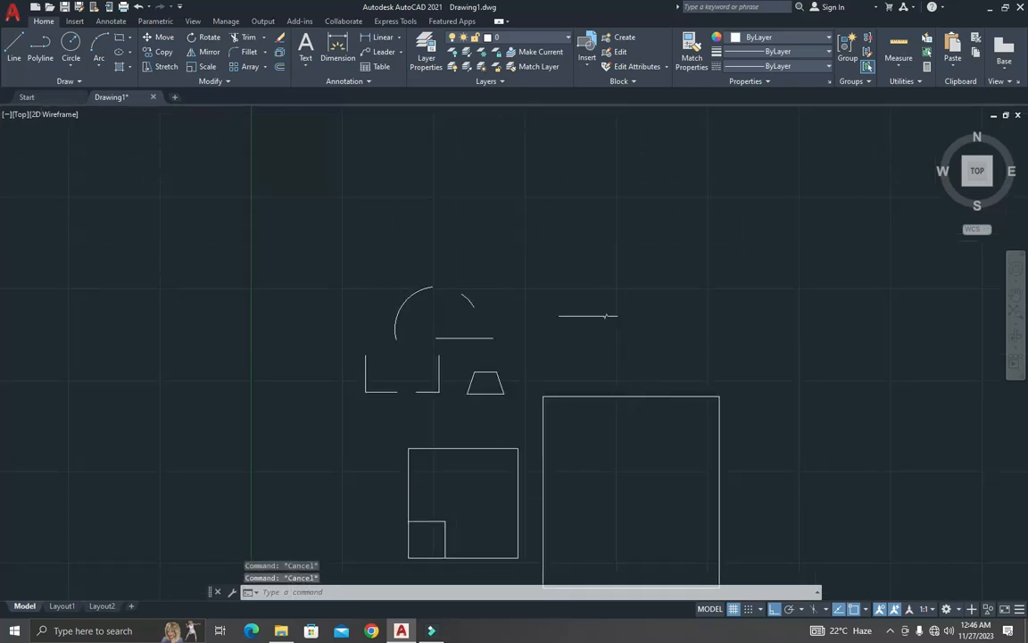
pyautogui.scroll(4, 634, 397)
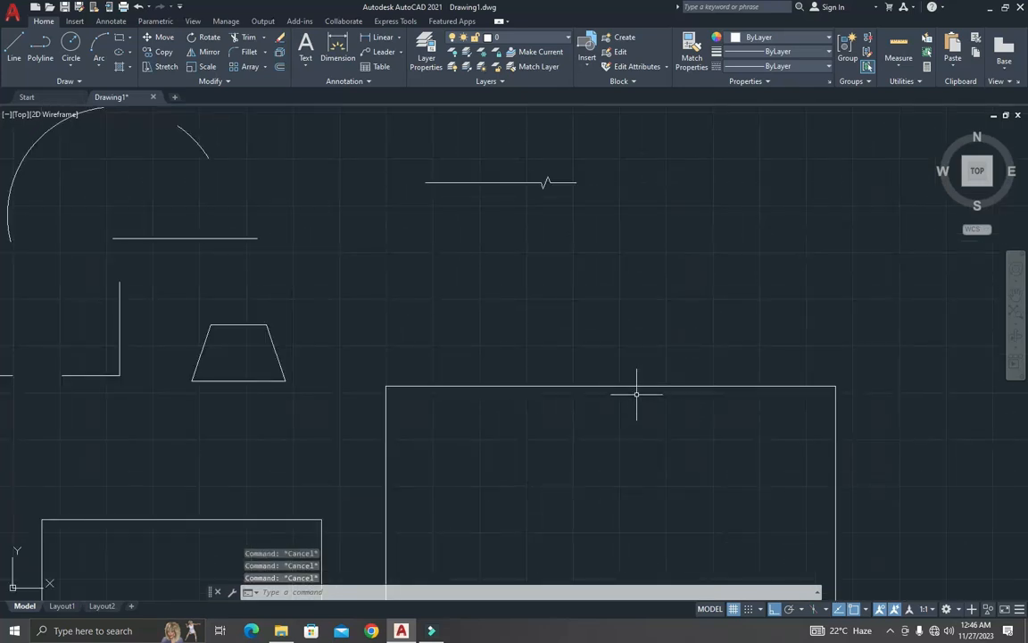
pyautogui.press('Return')
pyautogui.scroll(-5, 680, 301)
pyautogui.click(732, 265)
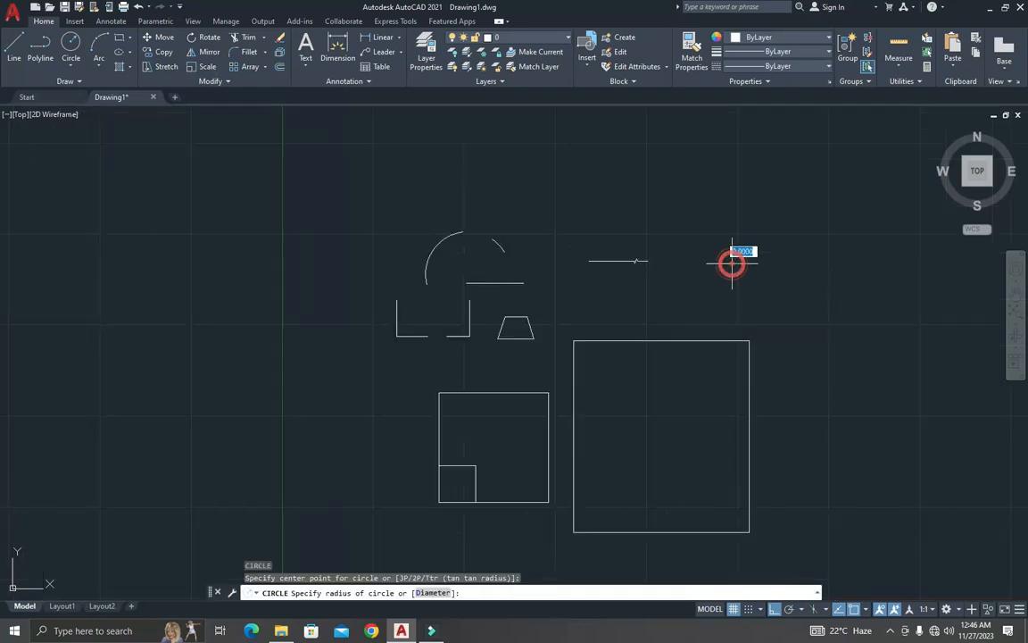
pyautogui.click(755, 276)
pyautogui.press('Escape')
pyautogui.press('Escape')
pyautogui.scroll(2, 756, 276)
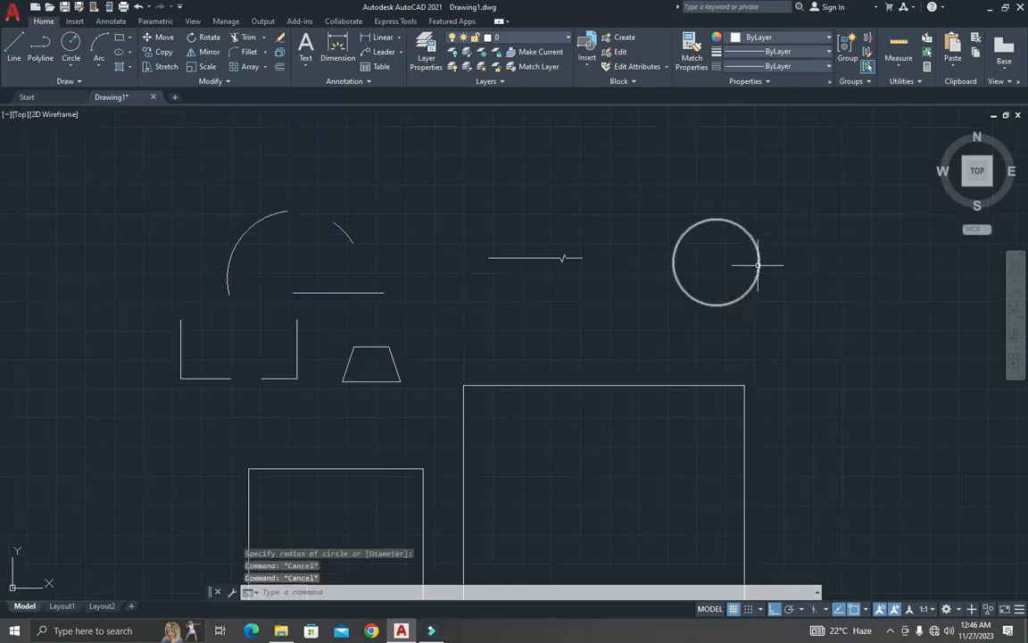
pyautogui.press('Escape')
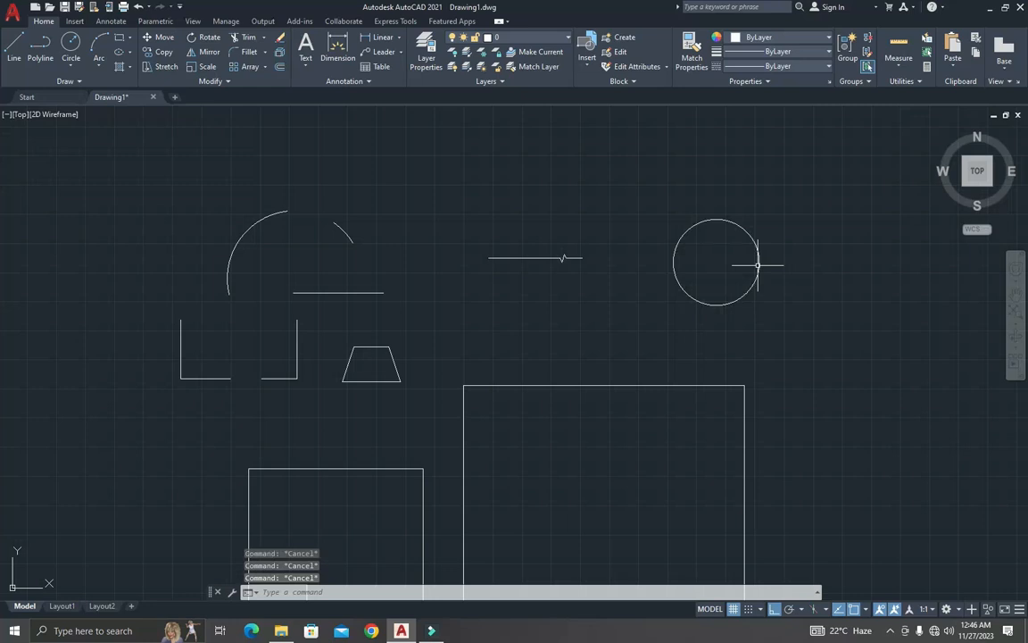
pyautogui.write('o')
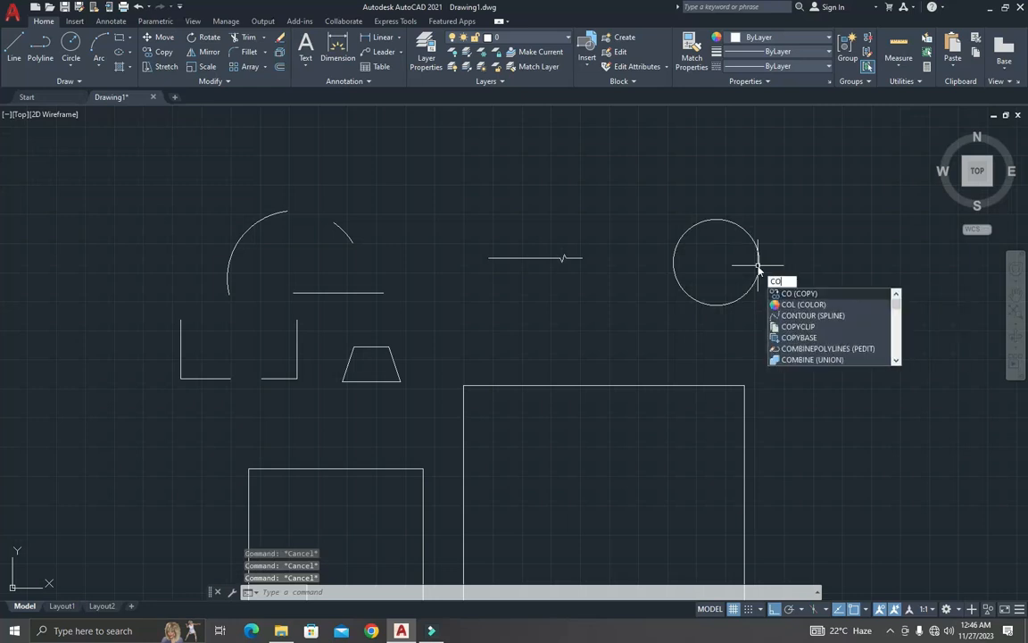
pyautogui.press('Return')
pyautogui.press('Escape')
pyautogui.press('Escape')
# - Set the current object color to index color 40 with the Color command
pyautogui.write('co')
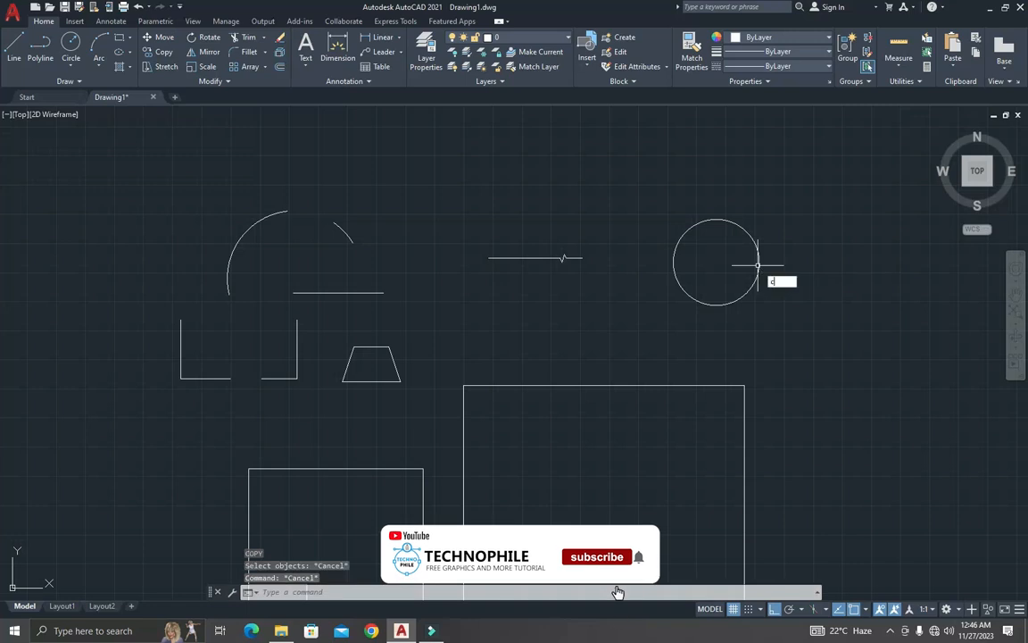
pyautogui.click(786, 305)
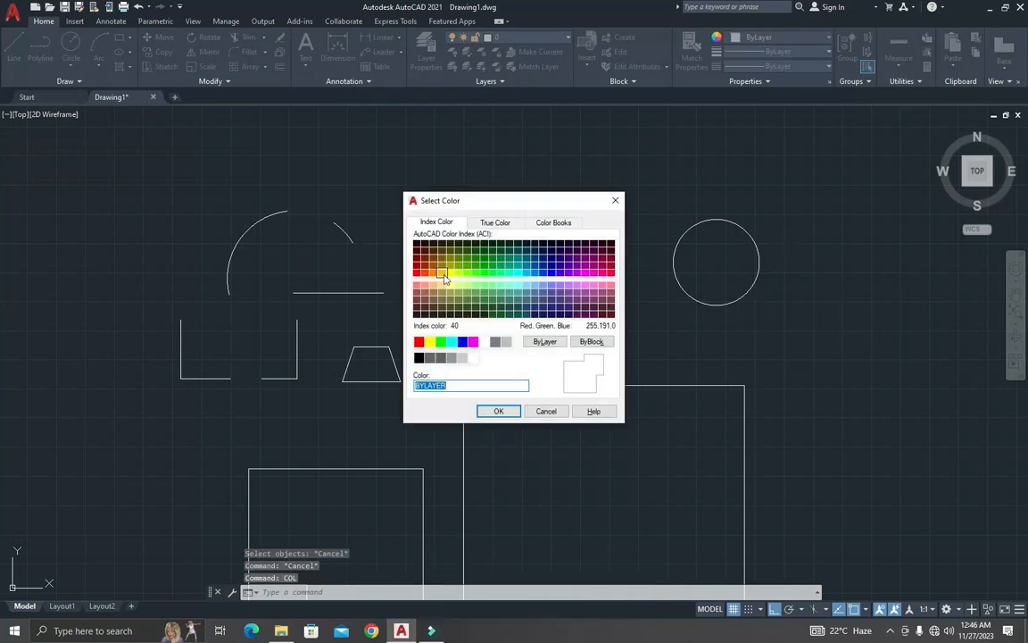
pyautogui.click(445, 273)
pyautogui.click(498, 410)
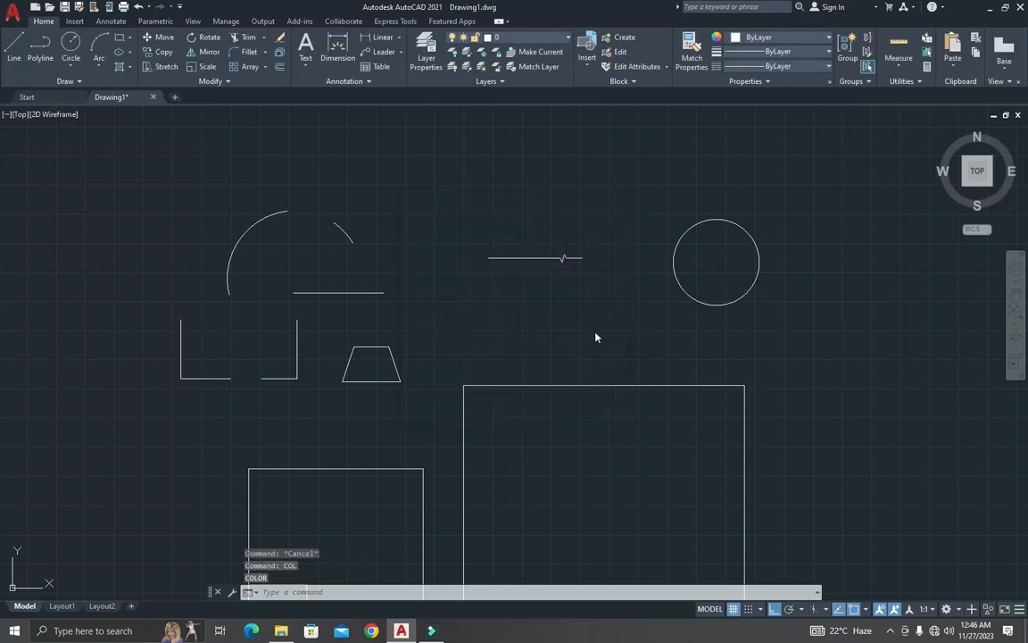
# - Draw two orange rectangles, one above the breakline and a slightly larger one below it
pyautogui.write('rec')
pyautogui.press('Return')
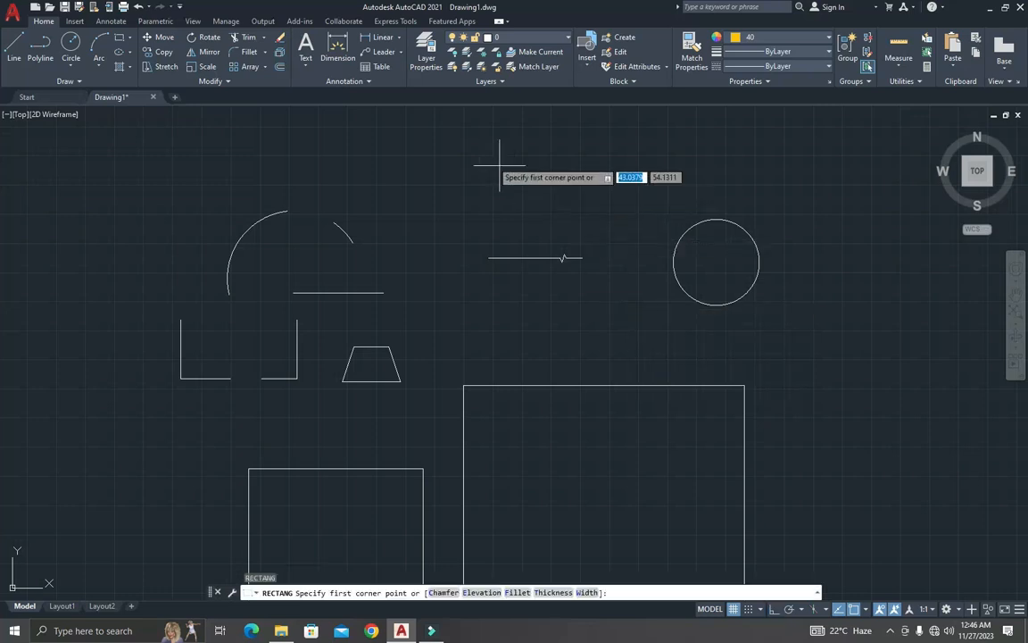
pyautogui.click(467, 172)
pyautogui.click(558, 214)
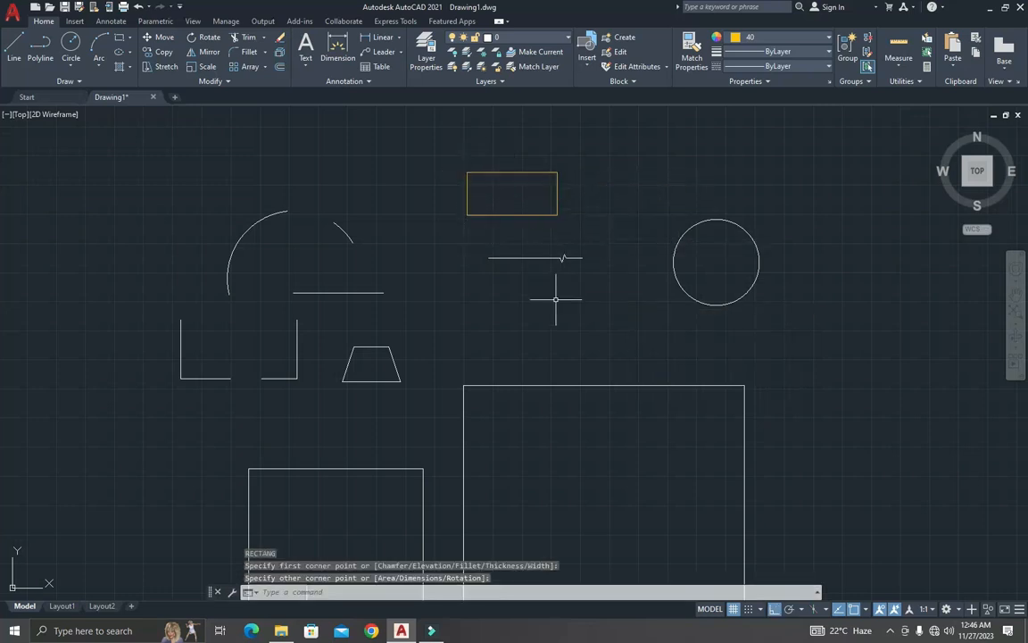
pyautogui.press('Return')
pyautogui.click(521, 290)
pyautogui.click(621, 346)
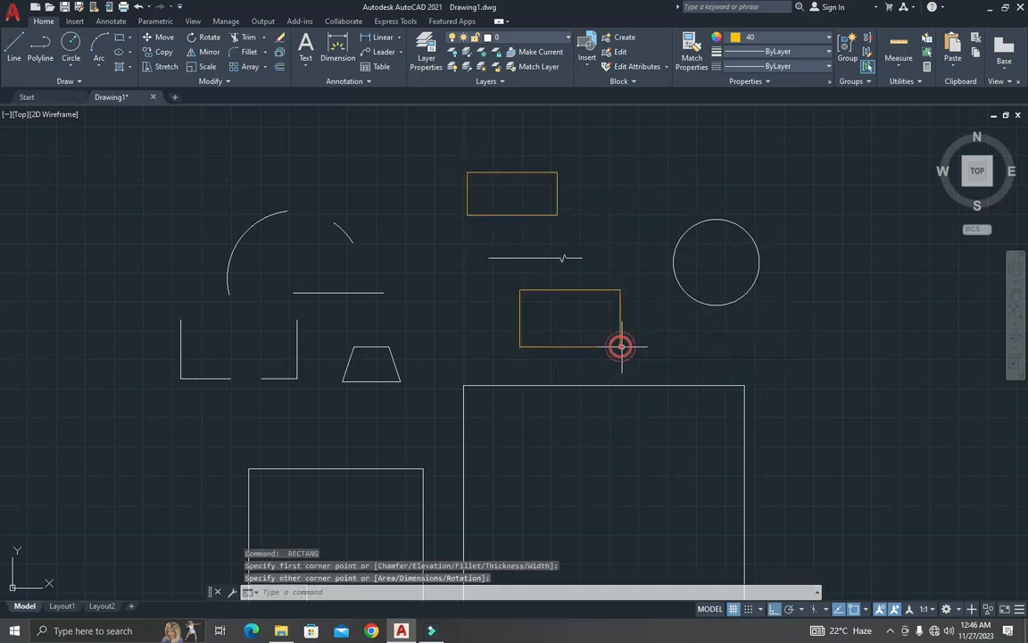
pyautogui.press('Escape')
pyautogui.press('Escape')
pyautogui.press('Escape')
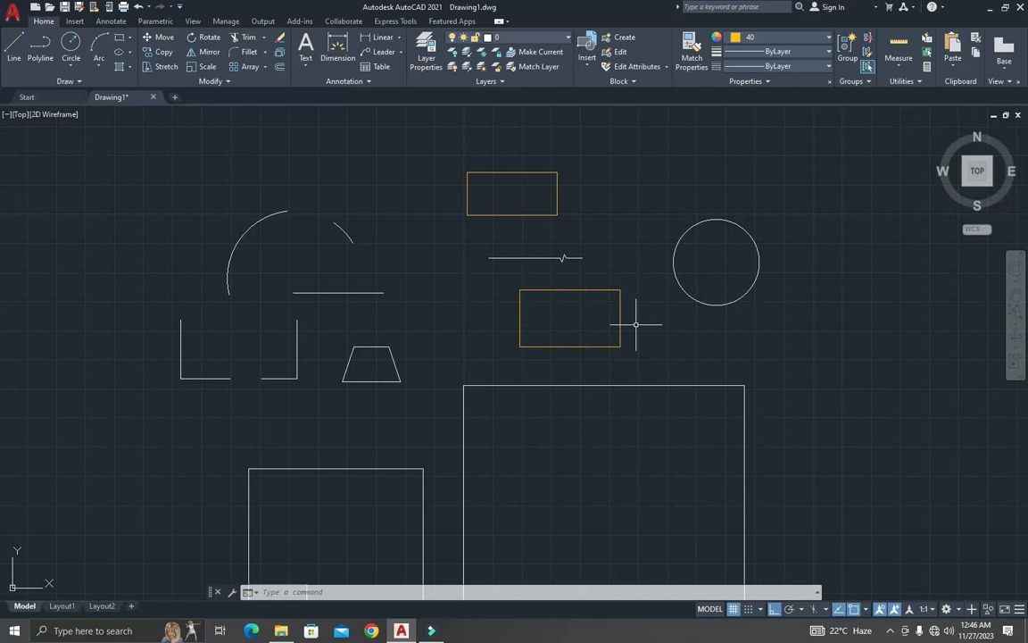
pyautogui.press('Escape')
pyautogui.press('Escape')
pyautogui.press('Escape')
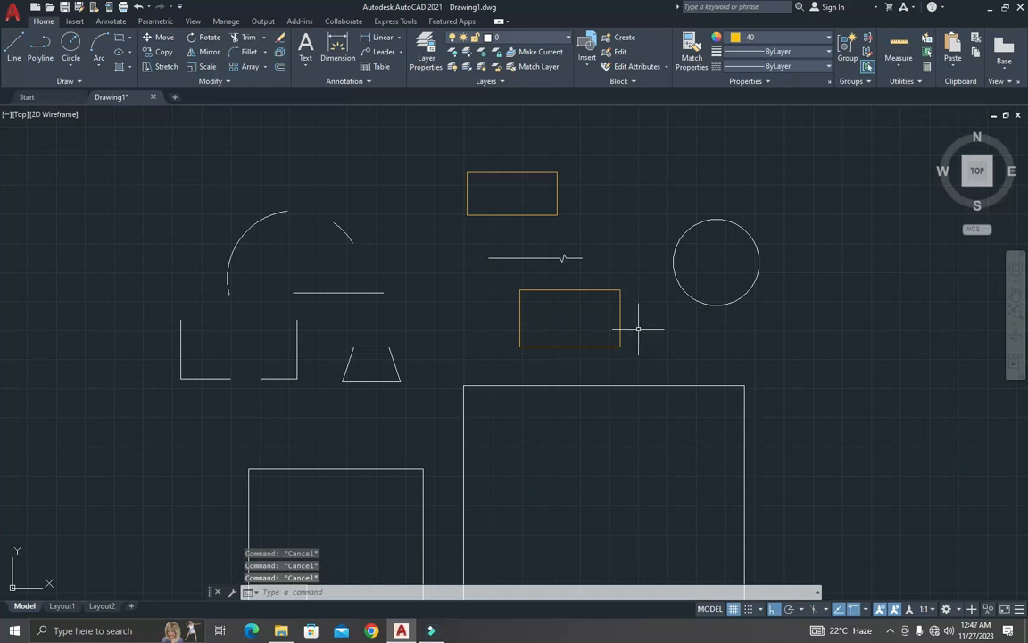
pyautogui.write('co')
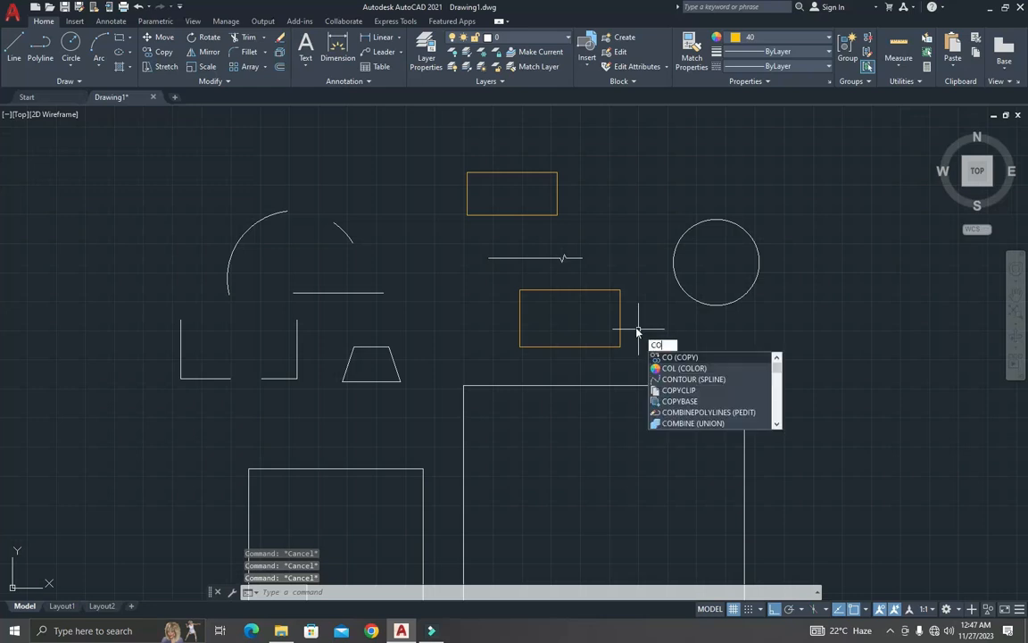
pyautogui.press('Return')
pyautogui.press('Escape')
pyautogui.press('Escape')
pyautogui.write('c')
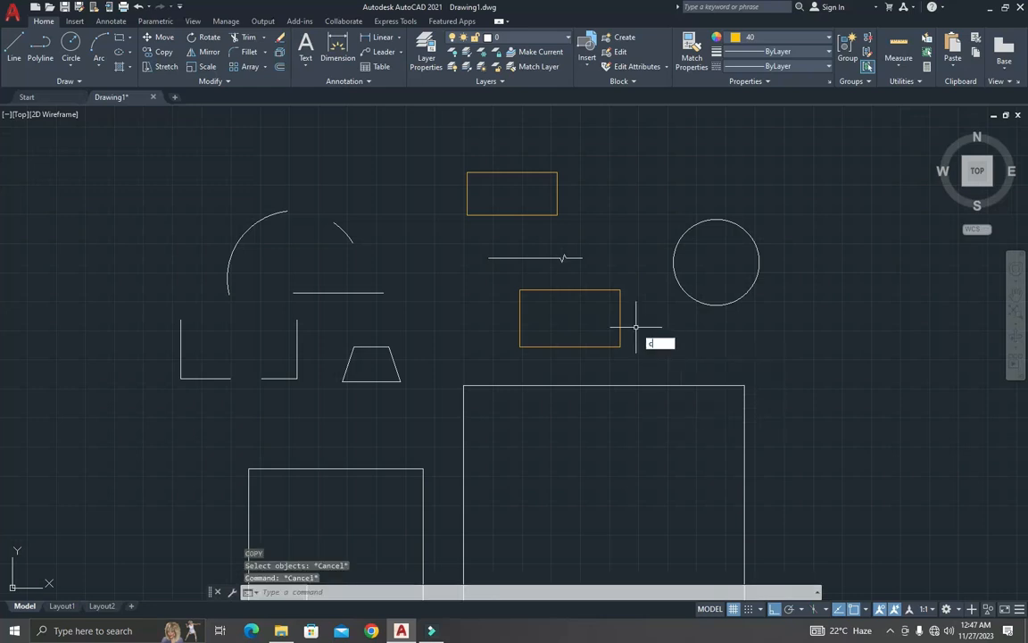
pyautogui.write('o')
pyautogui.press('Return')
pyautogui.press('Escape')
pyautogui.press('Escape')
# - Set the current object color to the green index color 110
pyautogui.write('col')
pyautogui.press('Return')
pyautogui.doubleClick(499, 276)
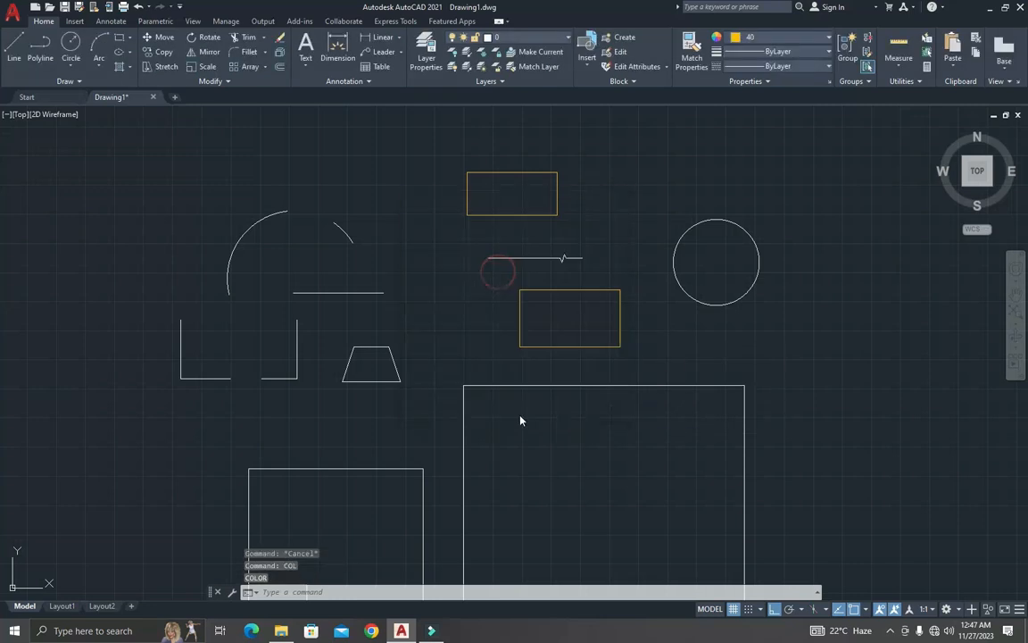
pyautogui.press('Escape')
pyautogui.press('Escape')
# - Draw a small, nearly square green rectangle to the right of the upper orange rectangle
pyautogui.write('rec')
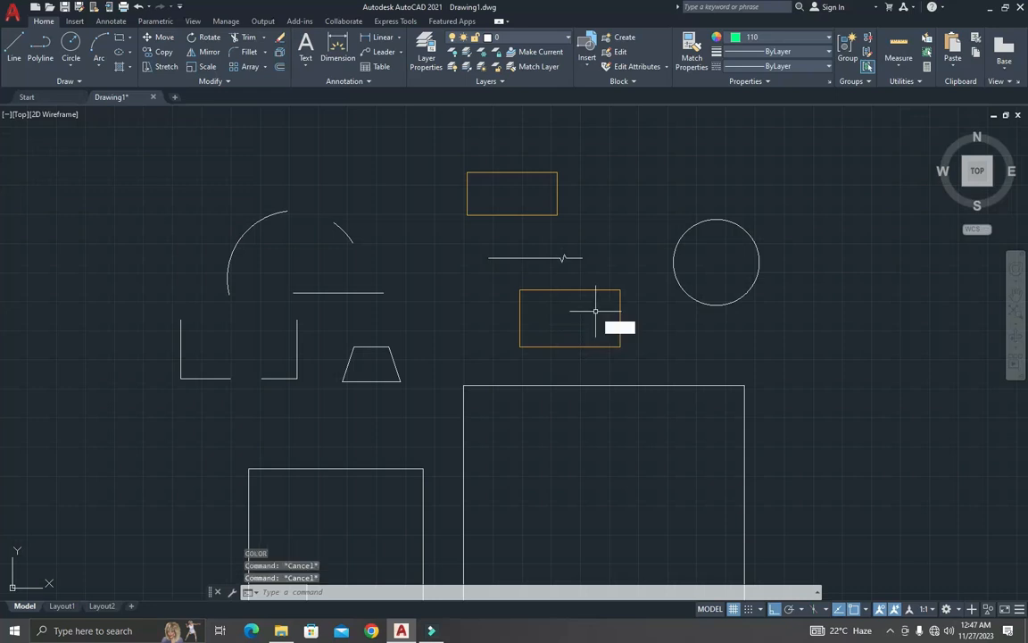
pyautogui.press('Return')
pyautogui.click(602, 170)
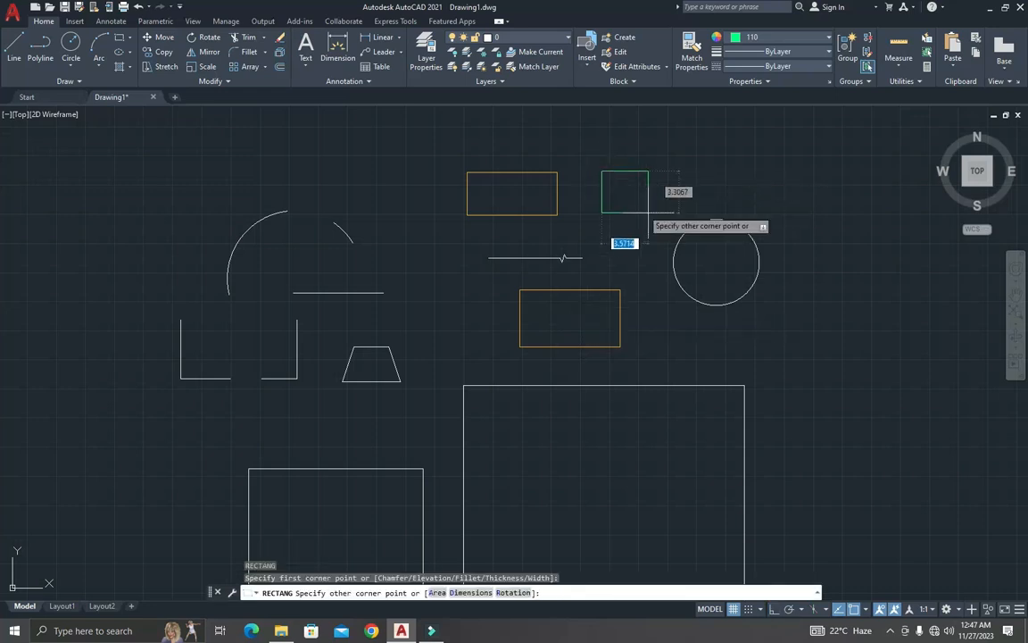
pyautogui.click(651, 215)
pyautogui.press('Escape')
pyautogui.press('Escape')
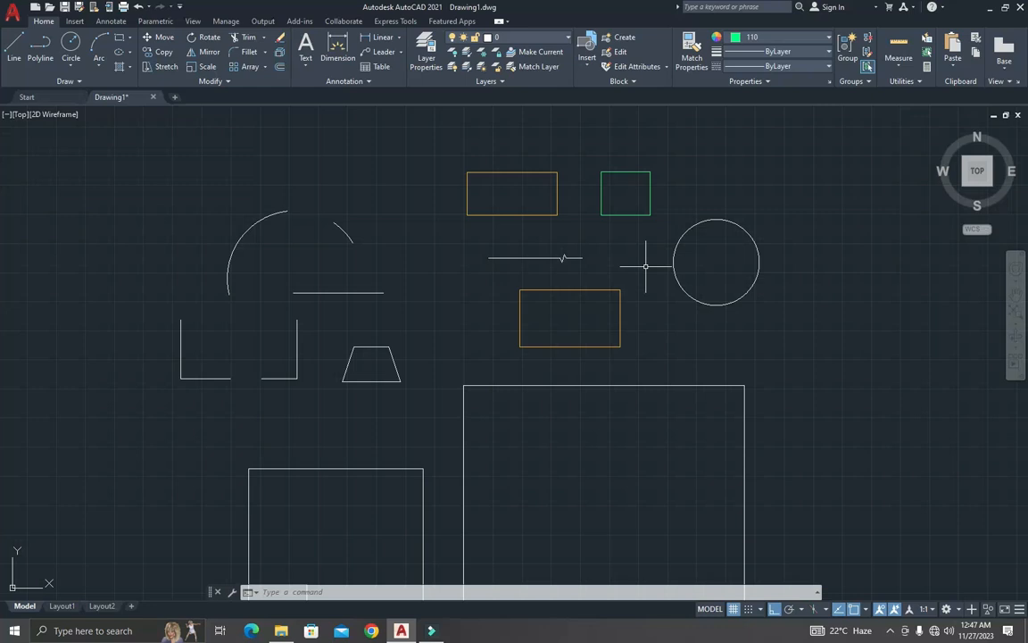
# - Match the green rectangle's properties onto the circle, the breakline's zigzag and left part, the lower orange rectangle and both pieces of the split line
pyautogui.write('MA')
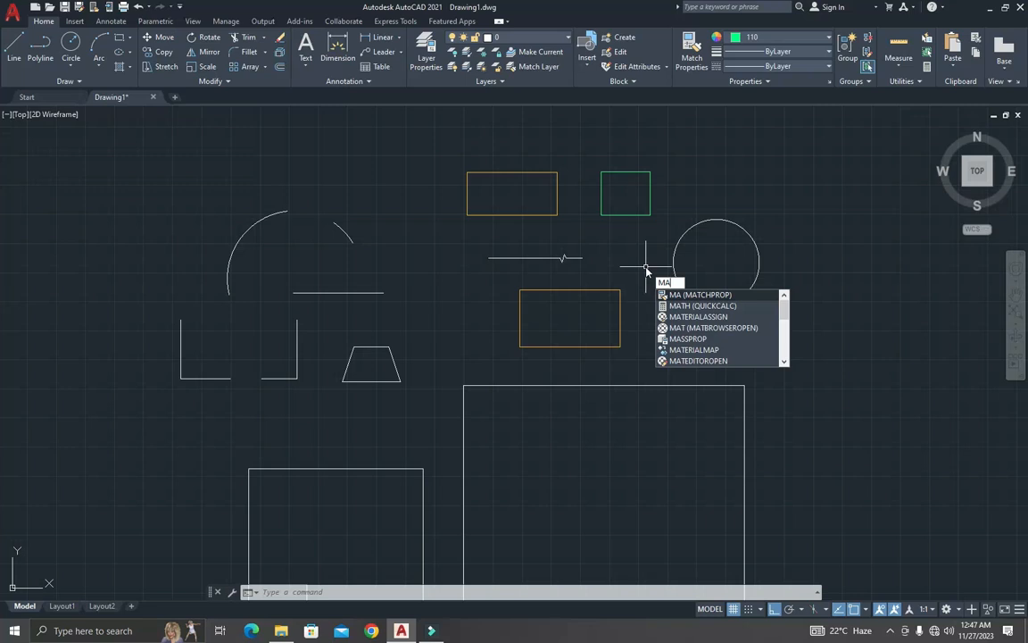
pyautogui.press('Return')
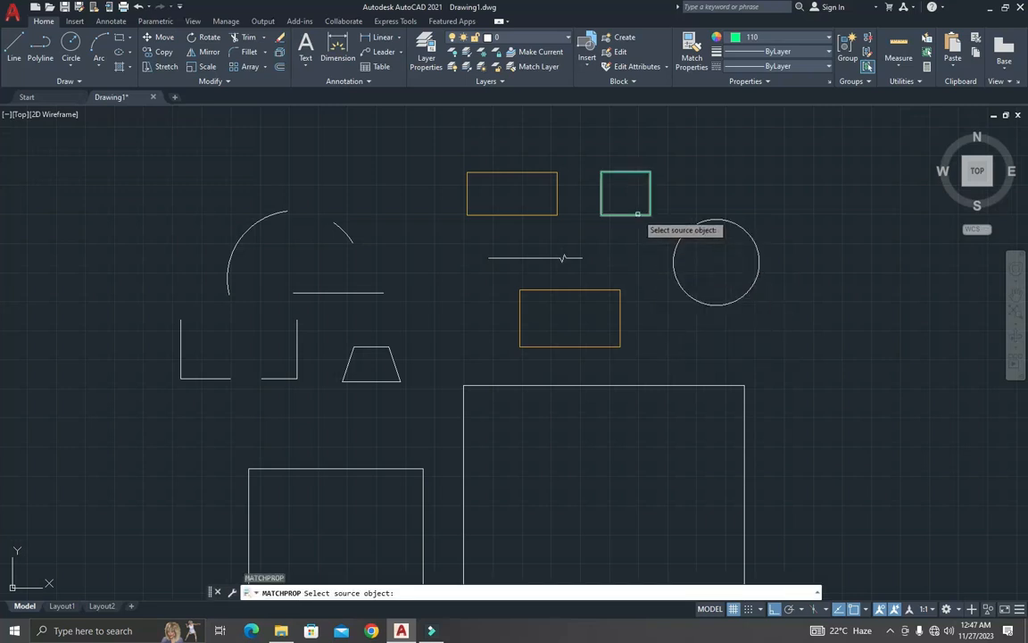
pyautogui.click(638, 213)
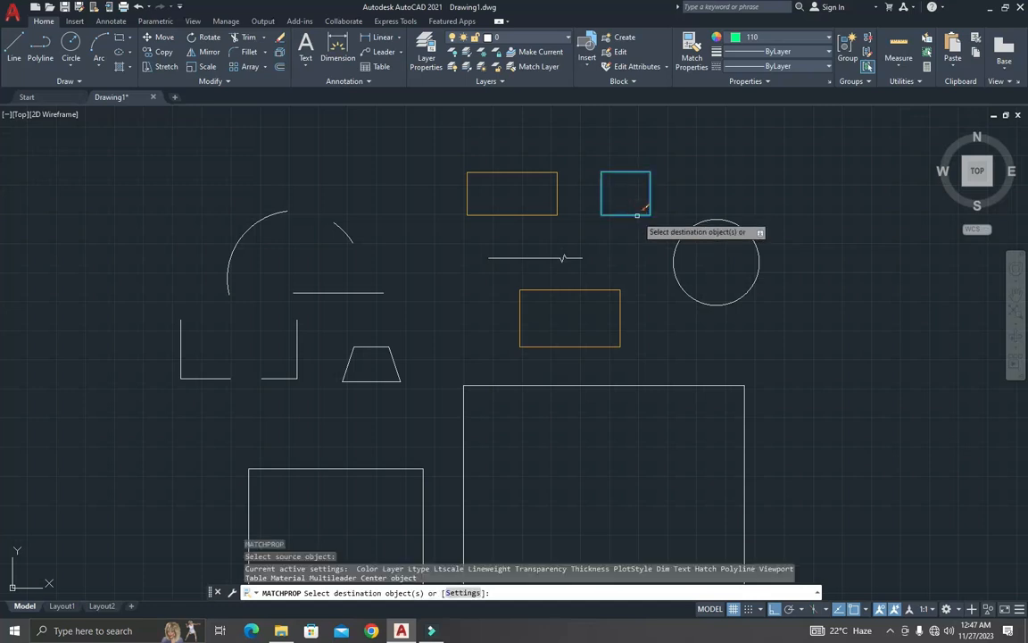
pyautogui.click(693, 225)
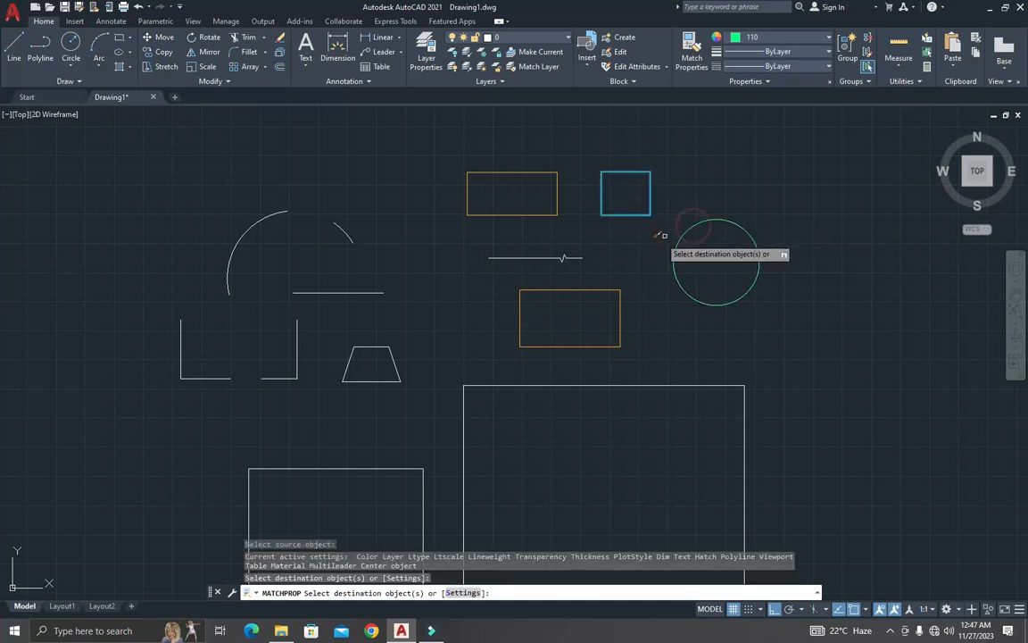
pyautogui.click(566, 258)
pyautogui.click(533, 256)
pyautogui.click(562, 292)
pyautogui.click(371, 292)
pyautogui.click(337, 292)
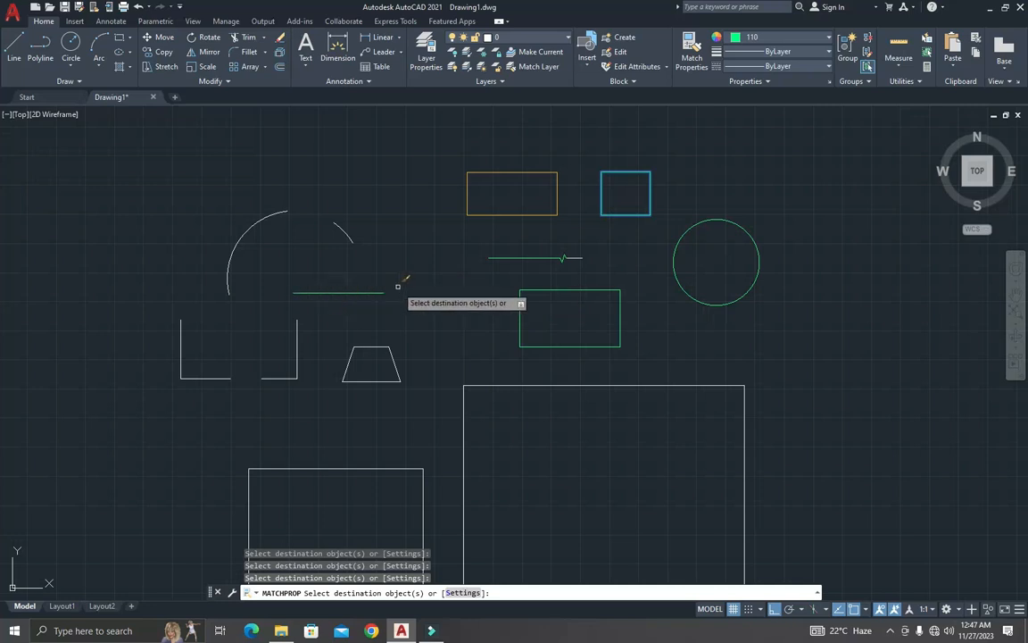
pyautogui.press('Escape')
pyautogui.press('Escape')
pyautogui.press('Escape')
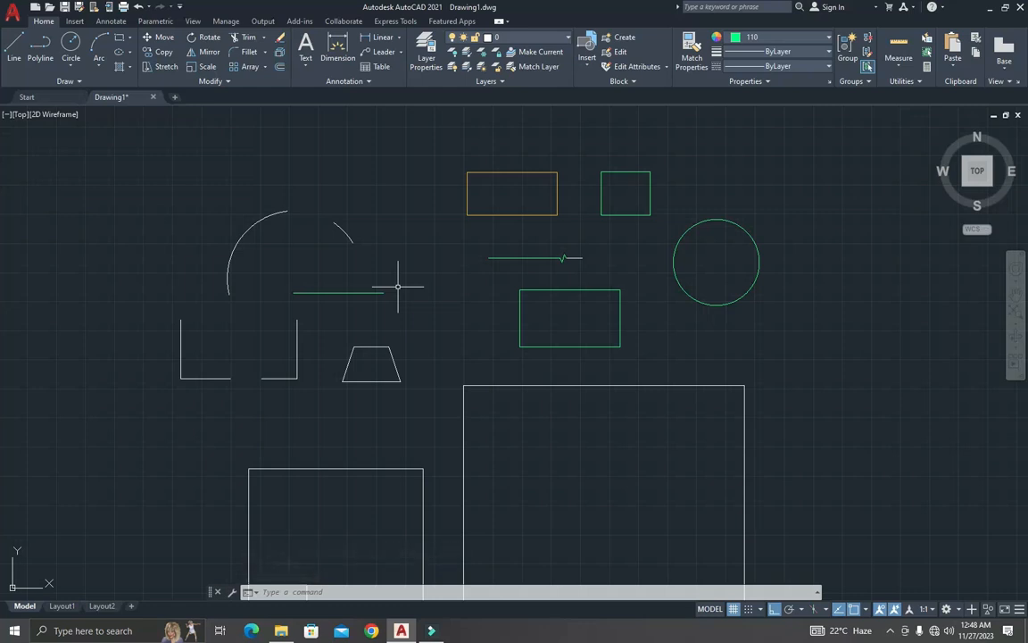
# - Place a single point near the centre of the large square using the Point command
pyautogui.scroll(-6, 500, 351)
pyautogui.scroll(4, 523, 399)
pyautogui.scroll(4, 502, 379)
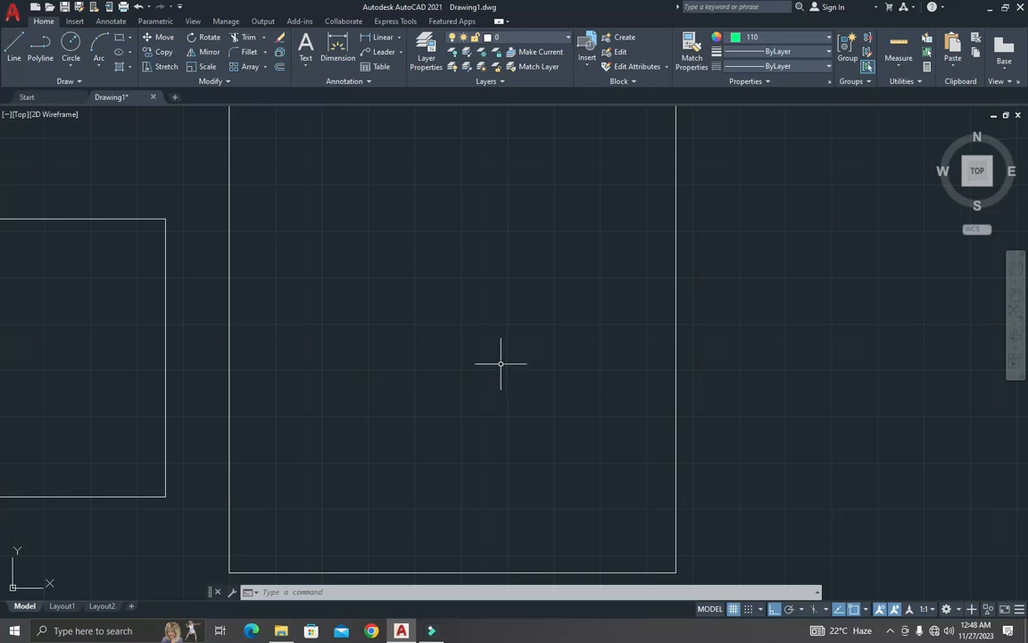
pyautogui.write('PO')
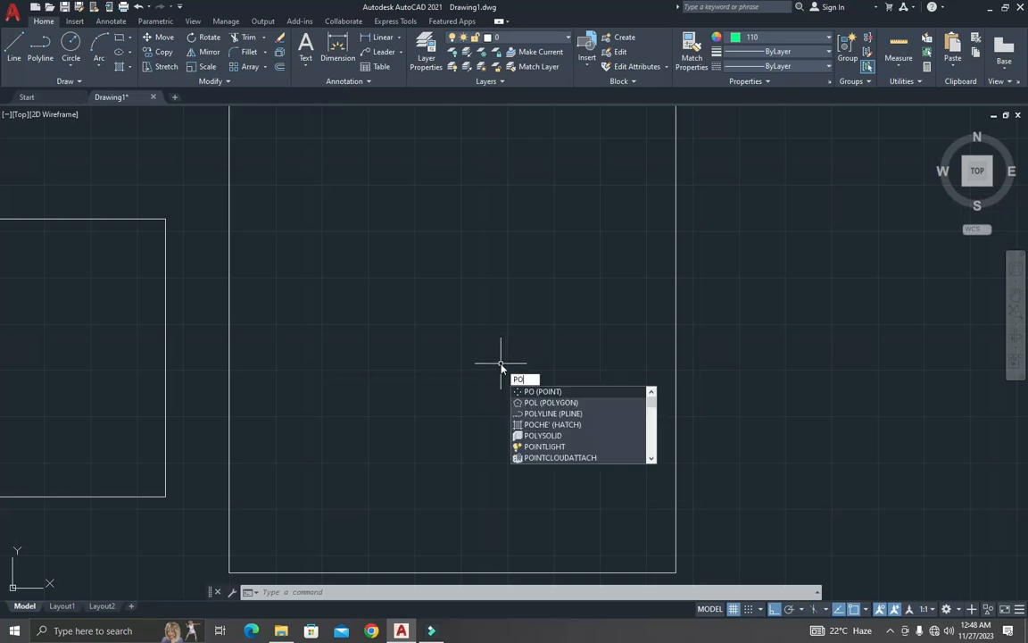
pyautogui.press('Return')
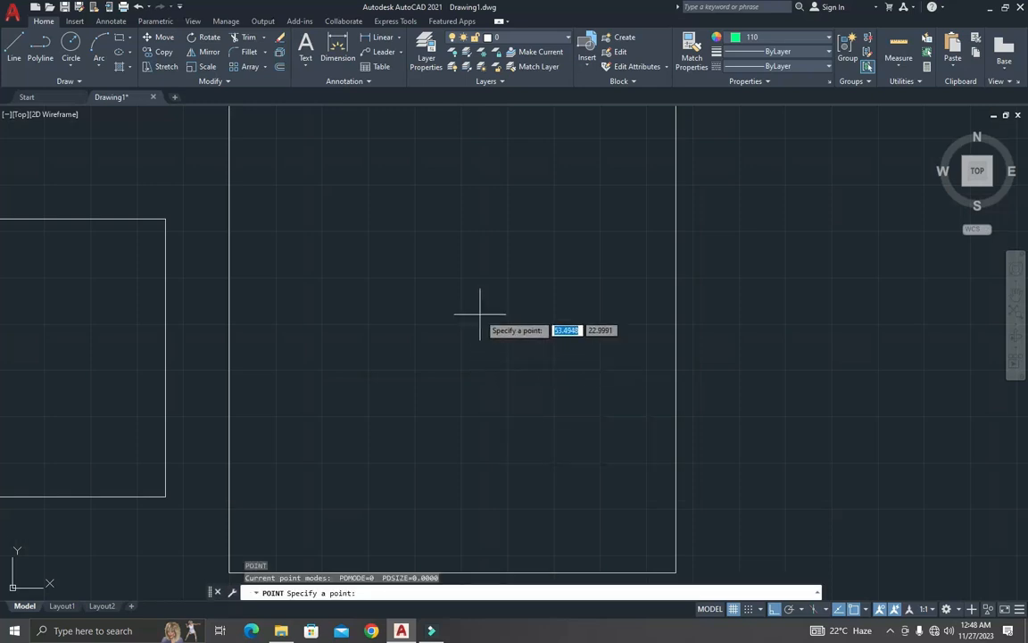
pyautogui.click(480, 314)
pyautogui.press('Escape')
pyautogui.press('Escape')
pyautogui.press('Escape')
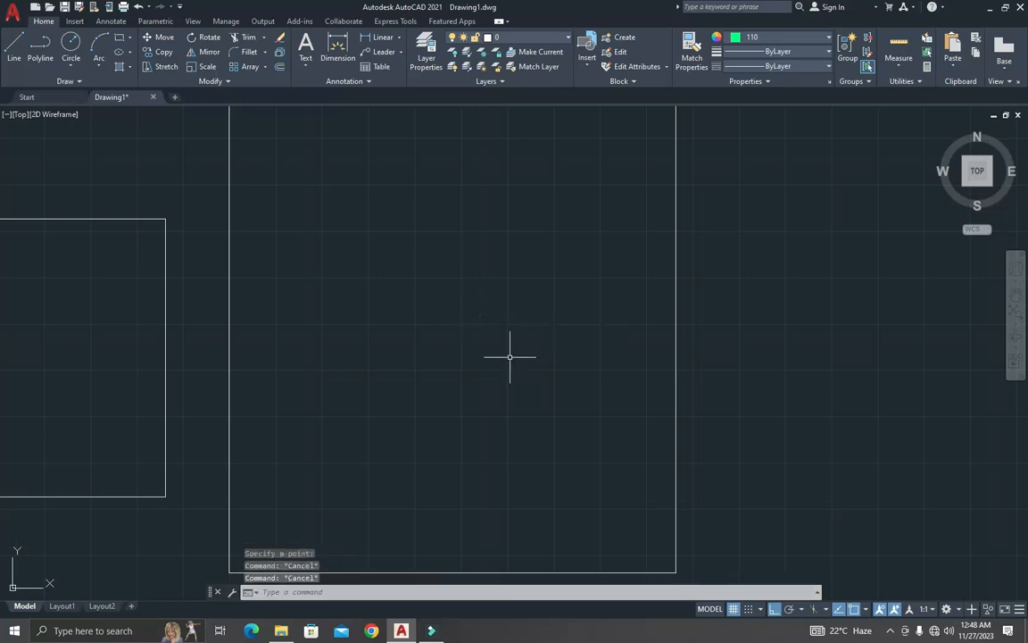
# - Examine the point inside the large square at different zoom levels by selecting it, and clear the selection
pyautogui.scroll(-8, 510, 357)
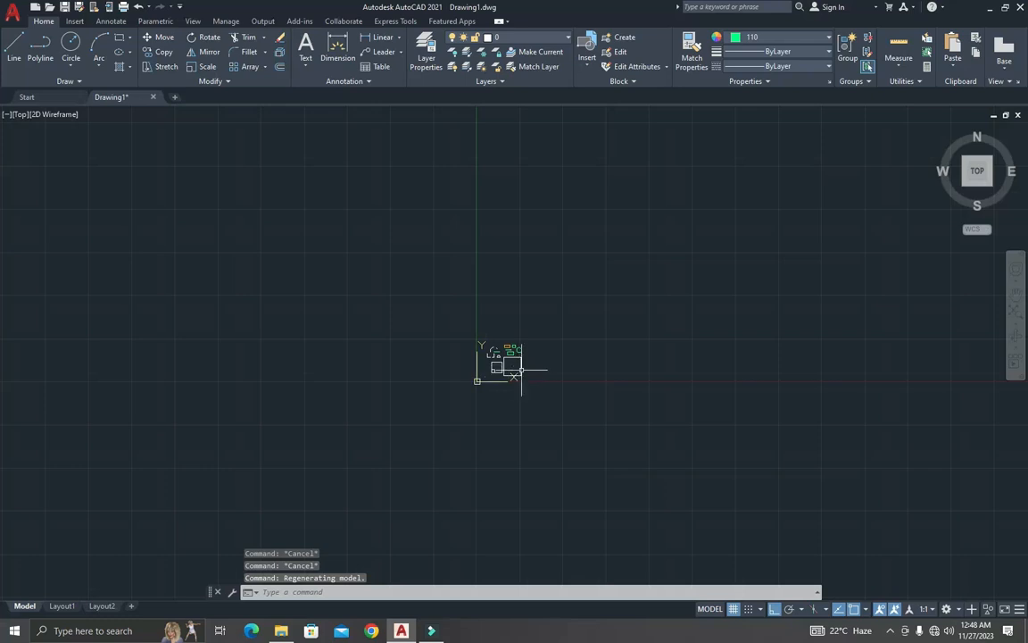
pyautogui.scroll(10, 513, 366)
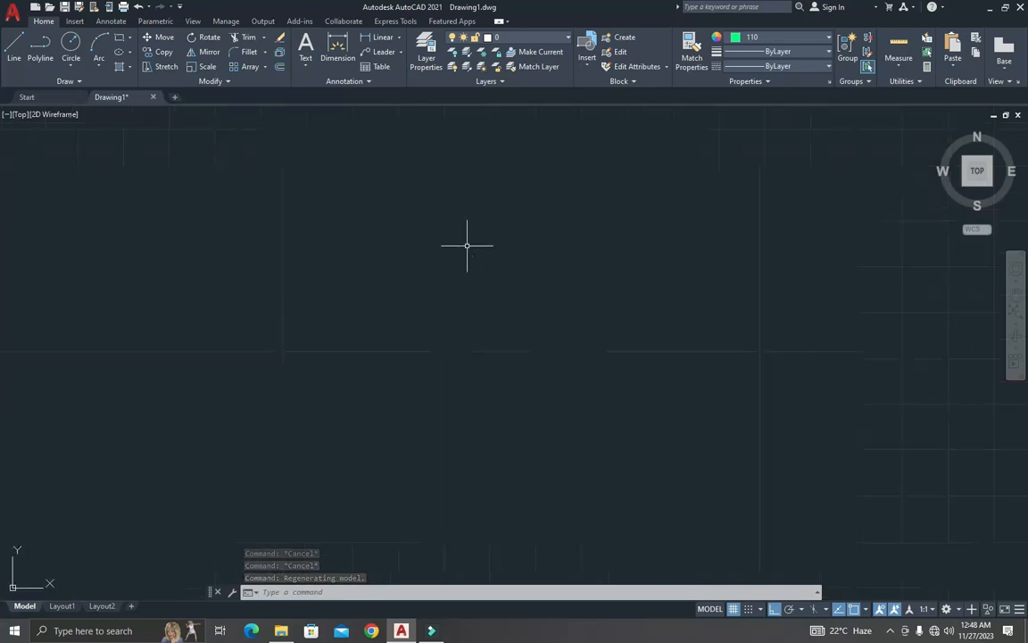
pyautogui.scroll(-2, 514, 357)
pyautogui.scroll(-4, 517, 361)
pyautogui.click(517, 361)
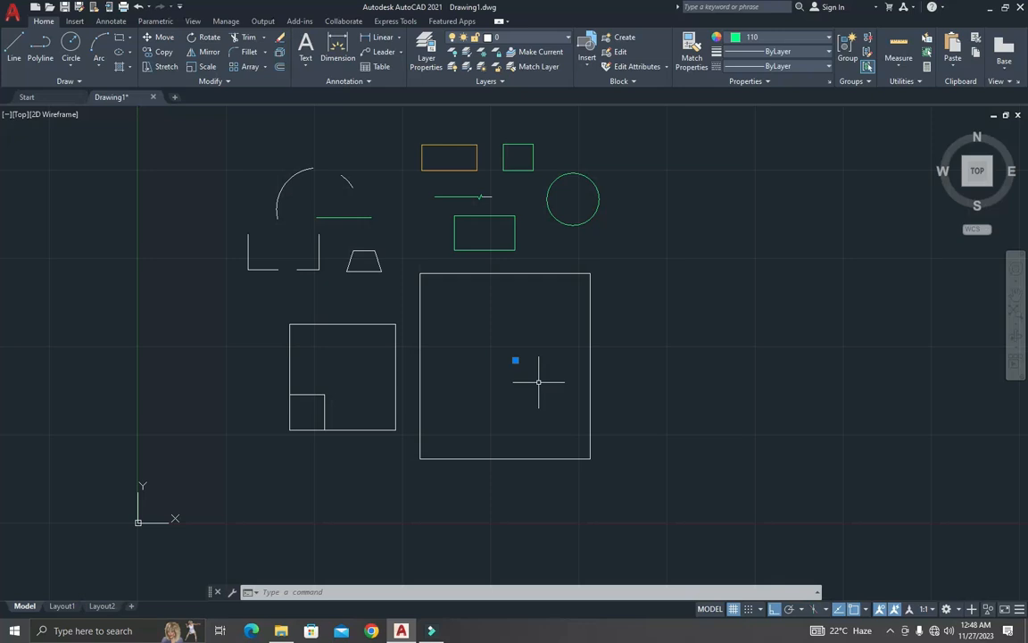
pyautogui.press('Escape')
pyautogui.press('Escape')
pyautogui.click(538, 382)
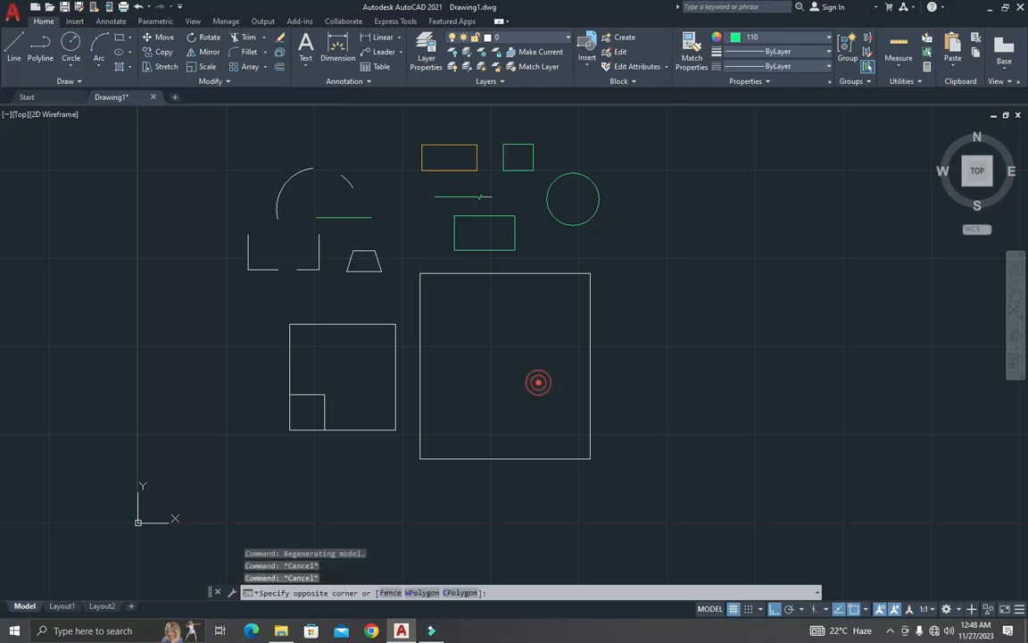
pyautogui.click(498, 331)
pyautogui.press('Escape')
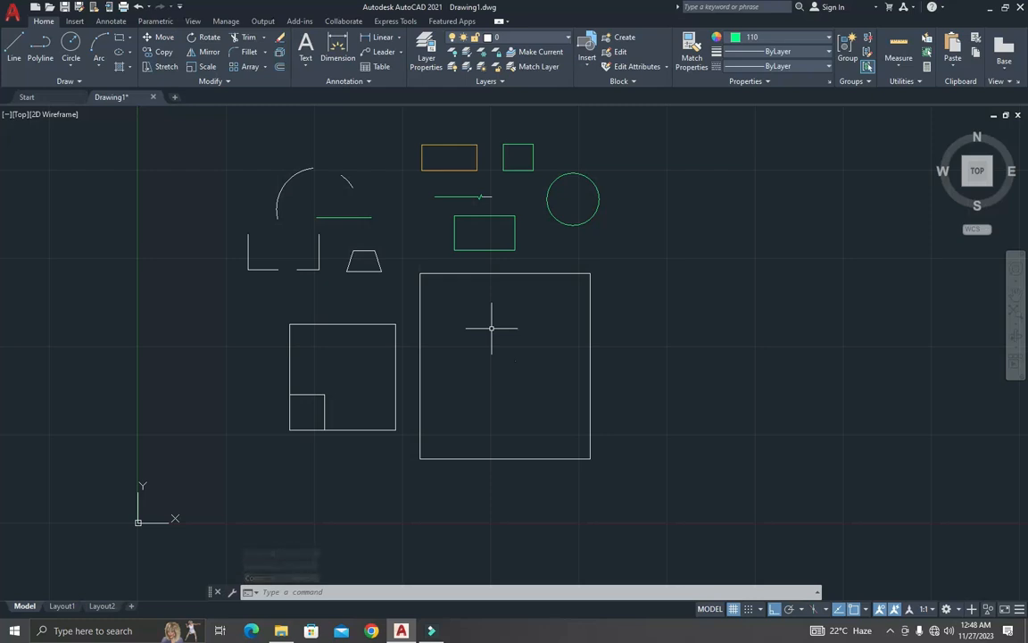
# - Undo the point, the property matching, the small green rectangle and the change of current color to green
pyautogui.hotkey('ctrl', 'z')
pyautogui.hotkey('ctrl', 'z')
pyautogui.write('u')
pyautogui.press('Return')
pyautogui.write('u')
pyautogui.press('Return')
pyautogui.write('u')
pyautogui.press('Return')
pyautogui.write('u')
pyautogui.press('Return')
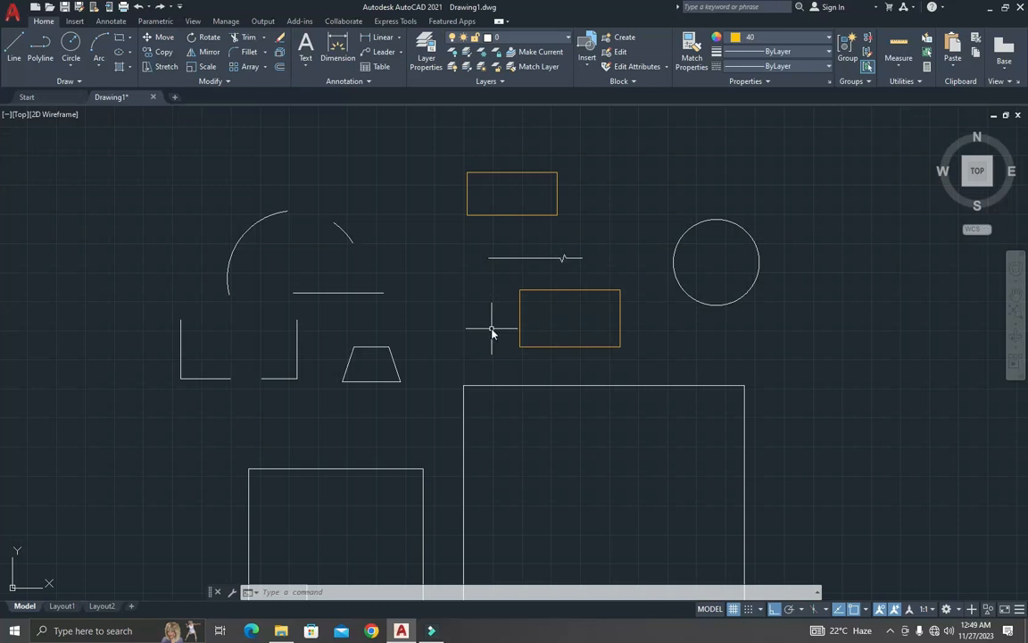
# - Save the drawing as cad in the Documents folder, and save it once more after adjusting the view
pyautogui.write('qs')
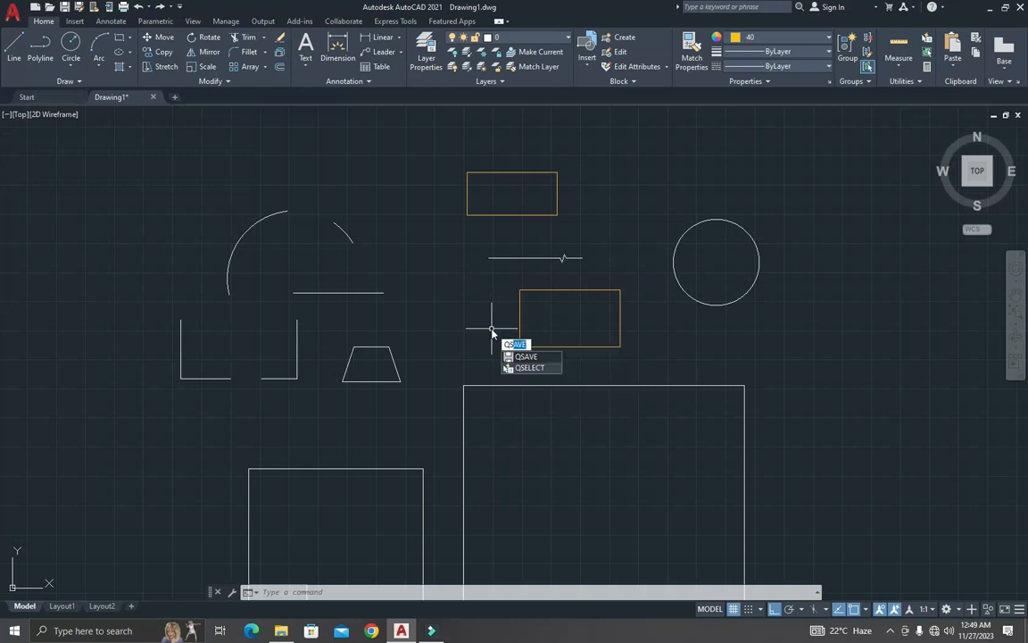
pyautogui.press('Return')
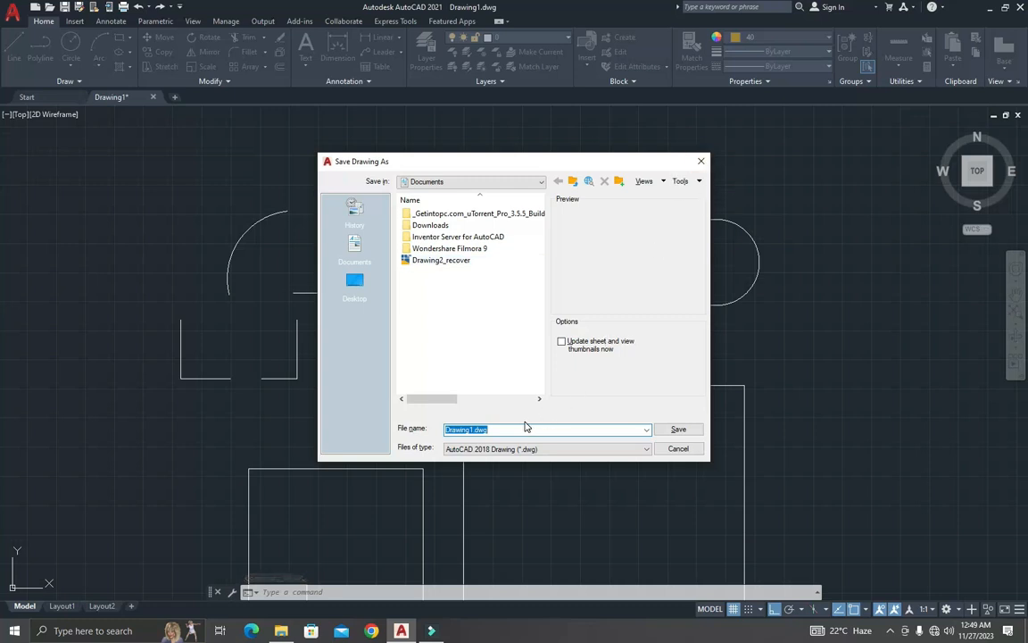
pyautogui.write('cad')
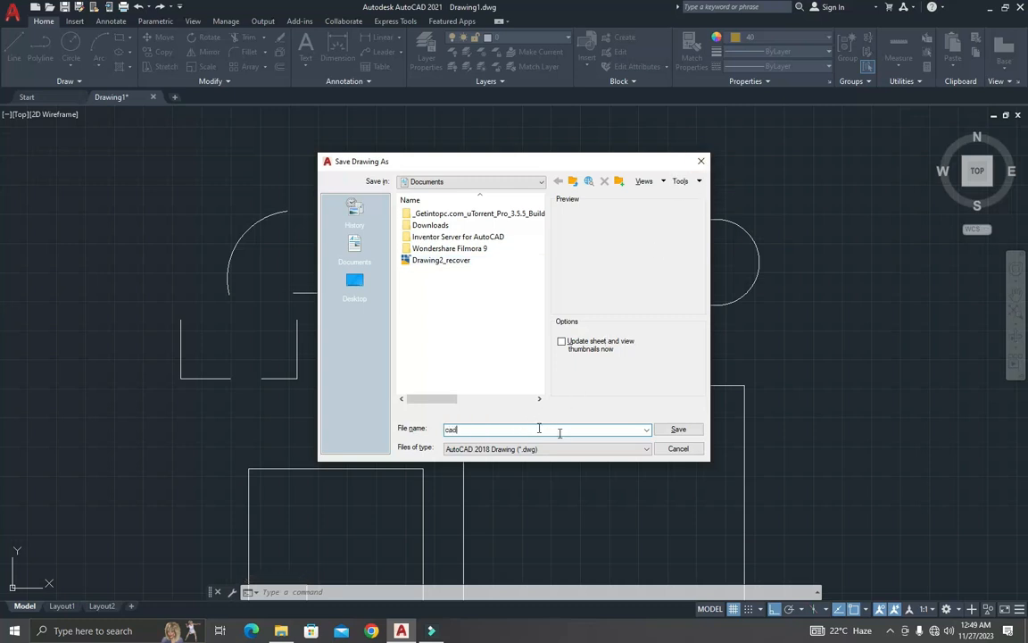
pyautogui.click(676, 430)
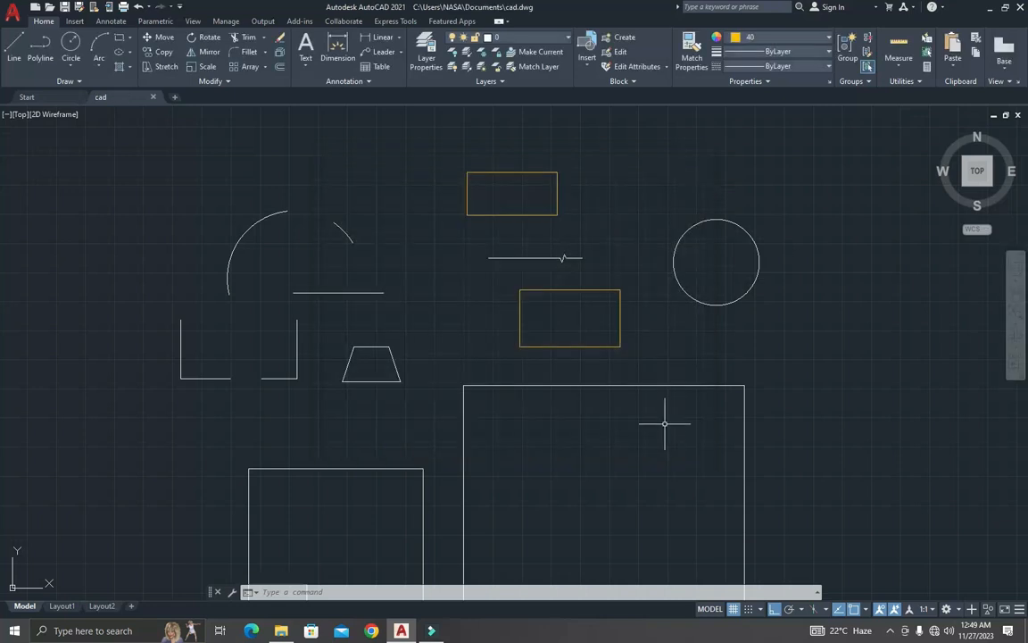
pyautogui.scroll(-8, 665, 421)
pyautogui.scroll(8, 632, 422)
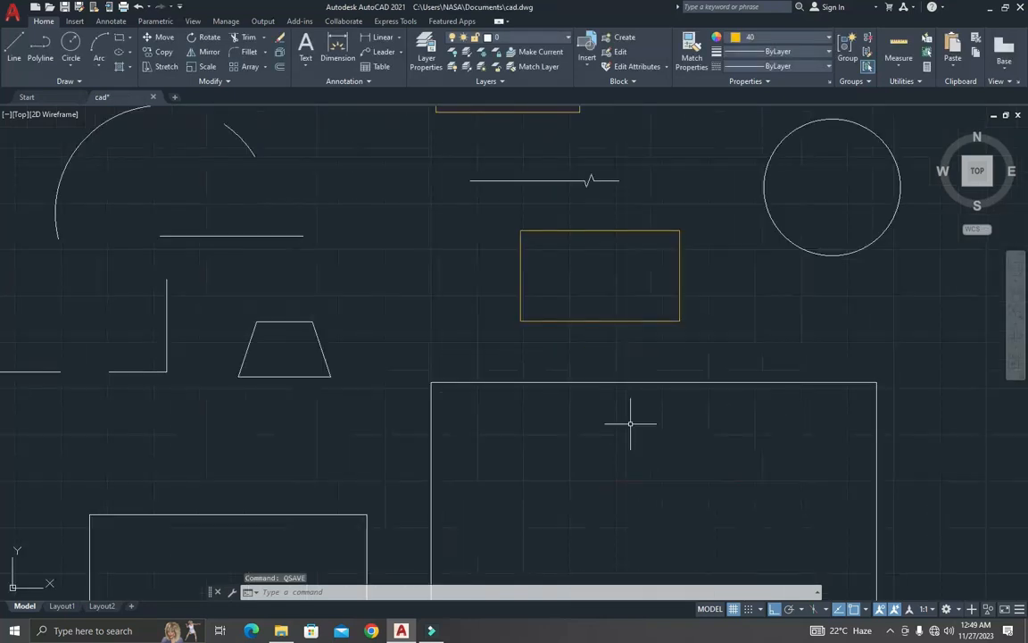
pyautogui.hotkey('ctrl', 's')
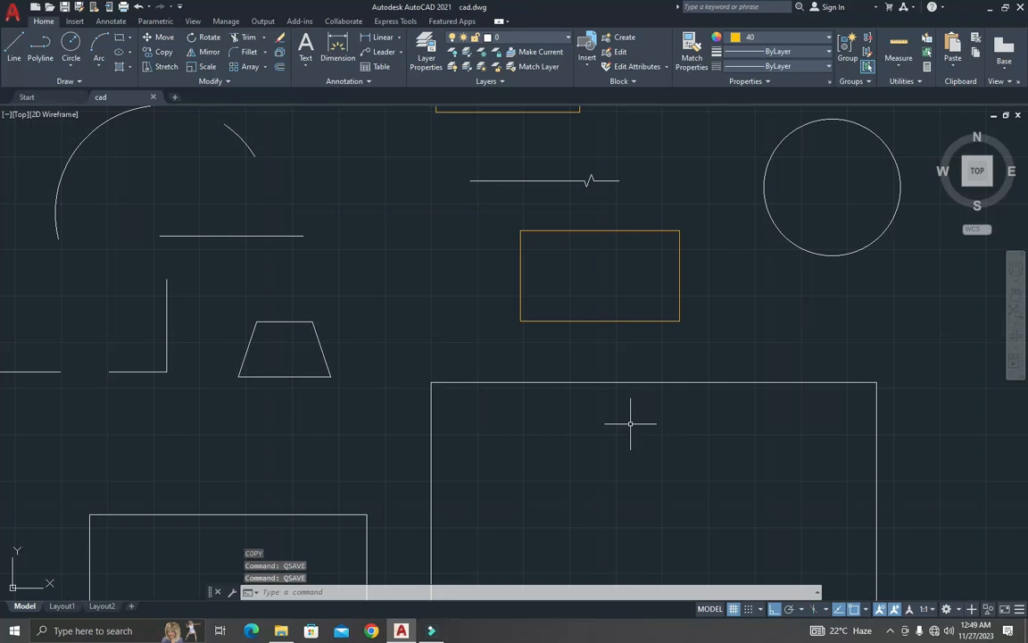